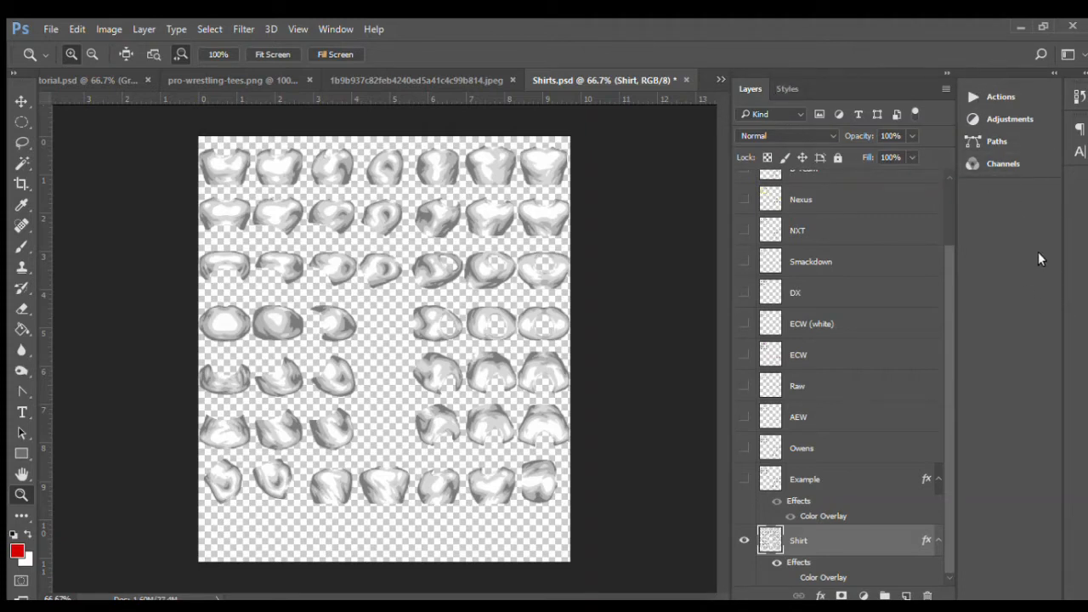
click(444, 132)
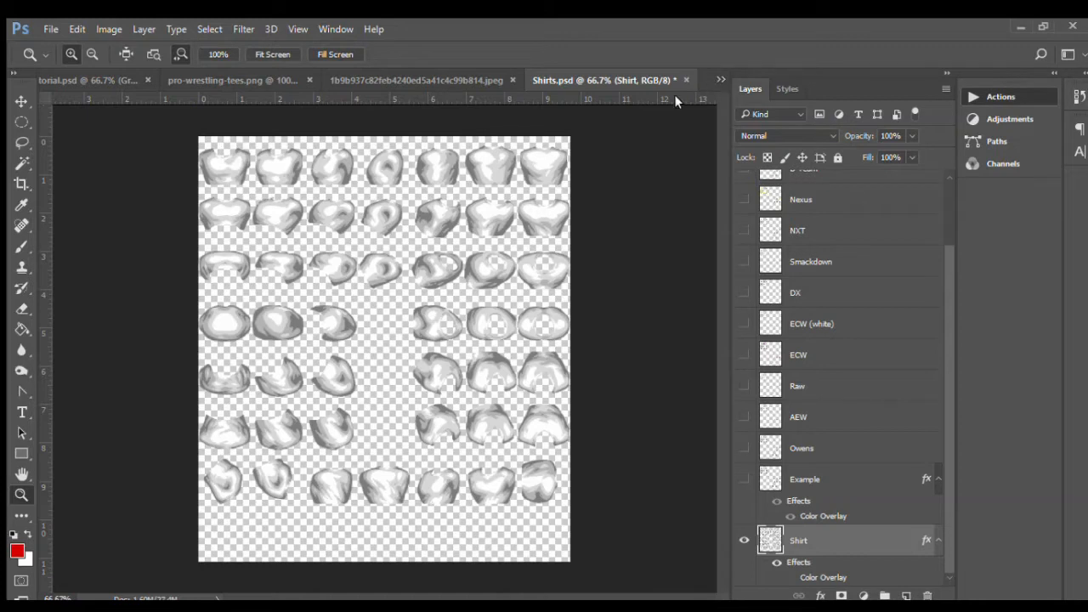
drag(73, 156, 64, 146)
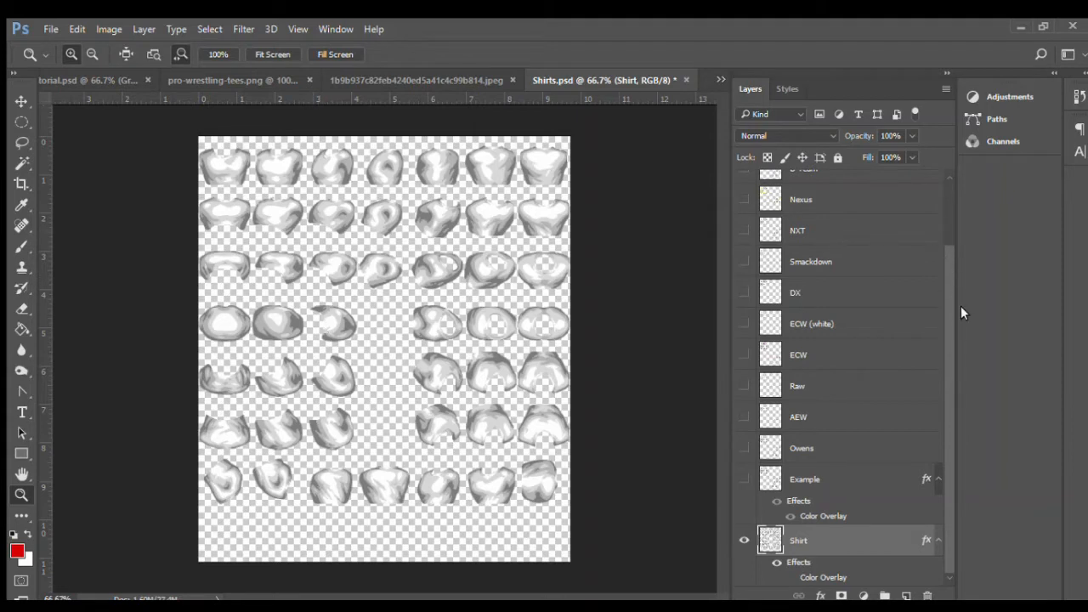
Step: Preview the Shirt layer's colour overlay and the Example, Owens and AEW design layers, and look through the remaining logo layers
click(789, 579)
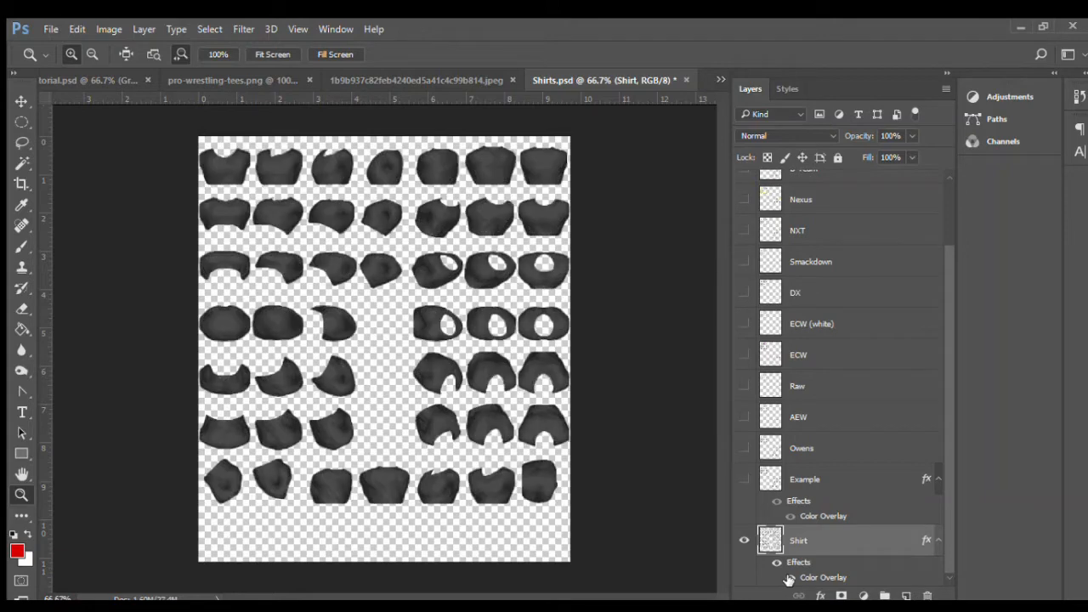
click(788, 578)
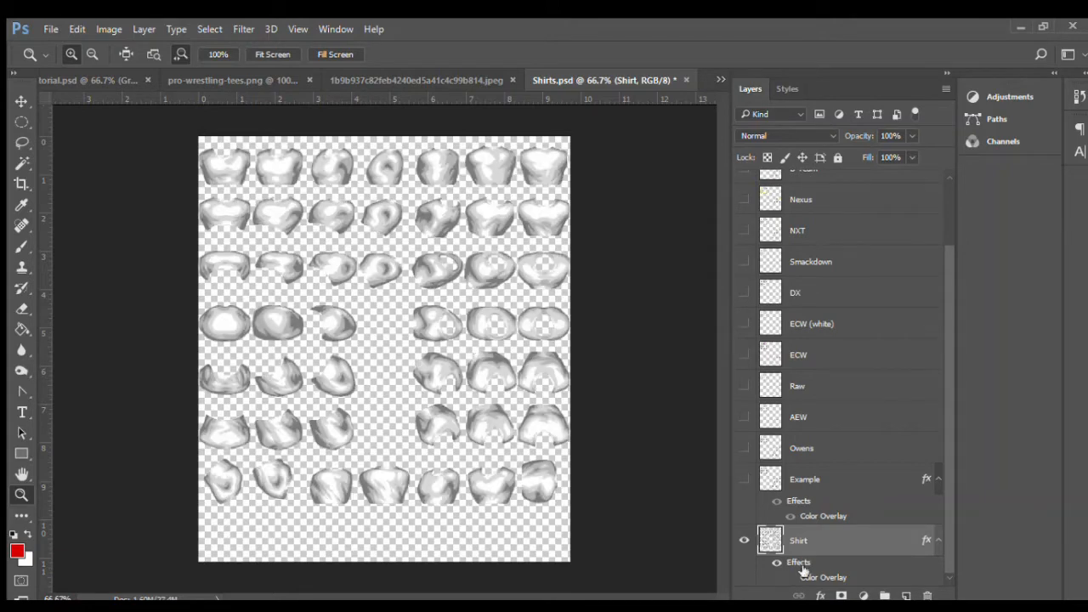
click(743, 481)
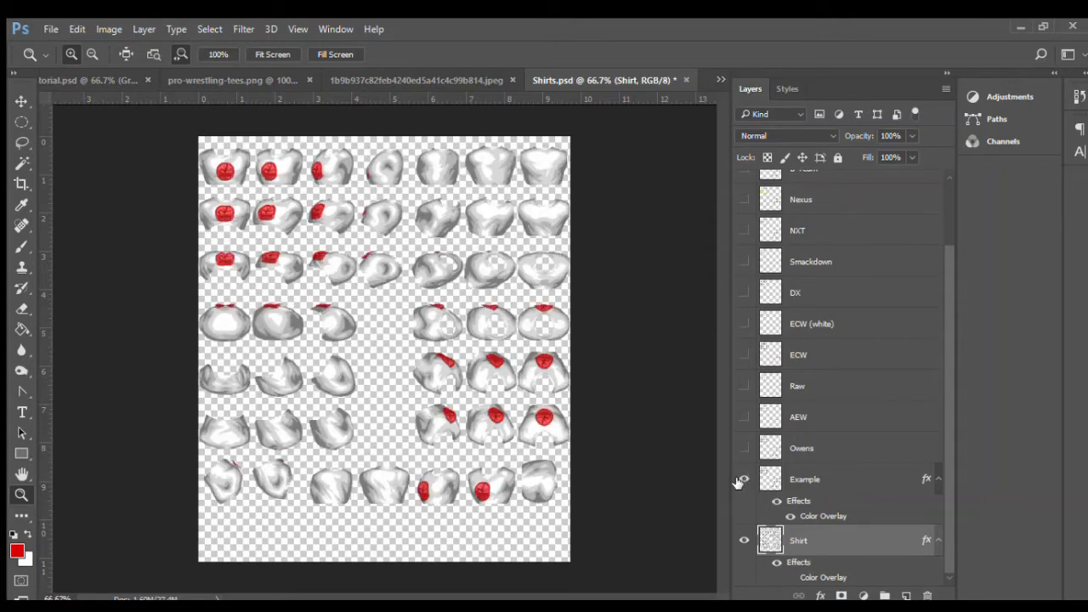
click(743, 481)
click(744, 448)
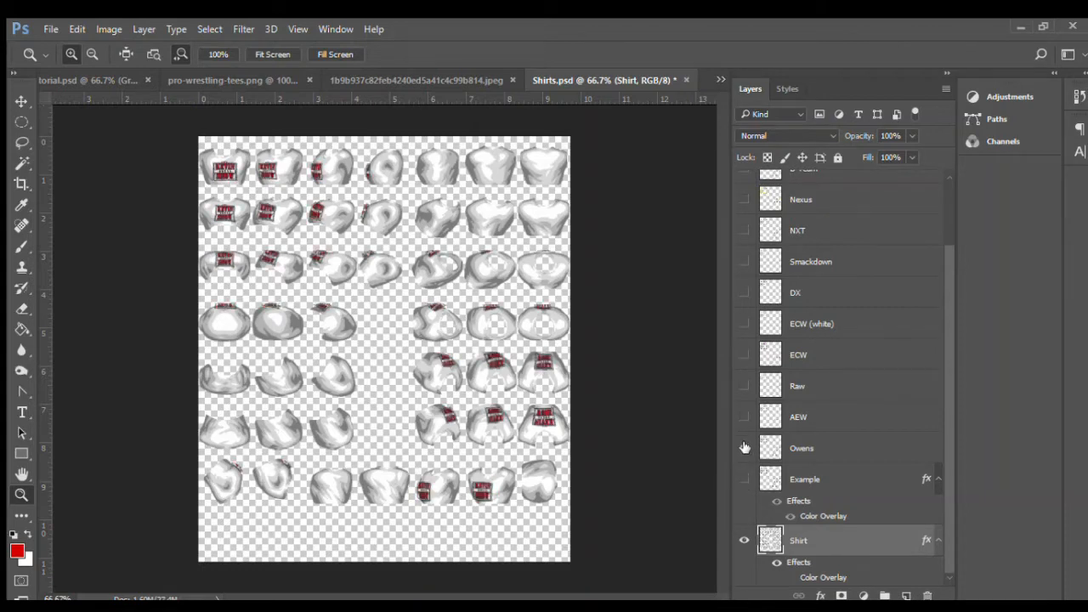
click(745, 447)
click(743, 417)
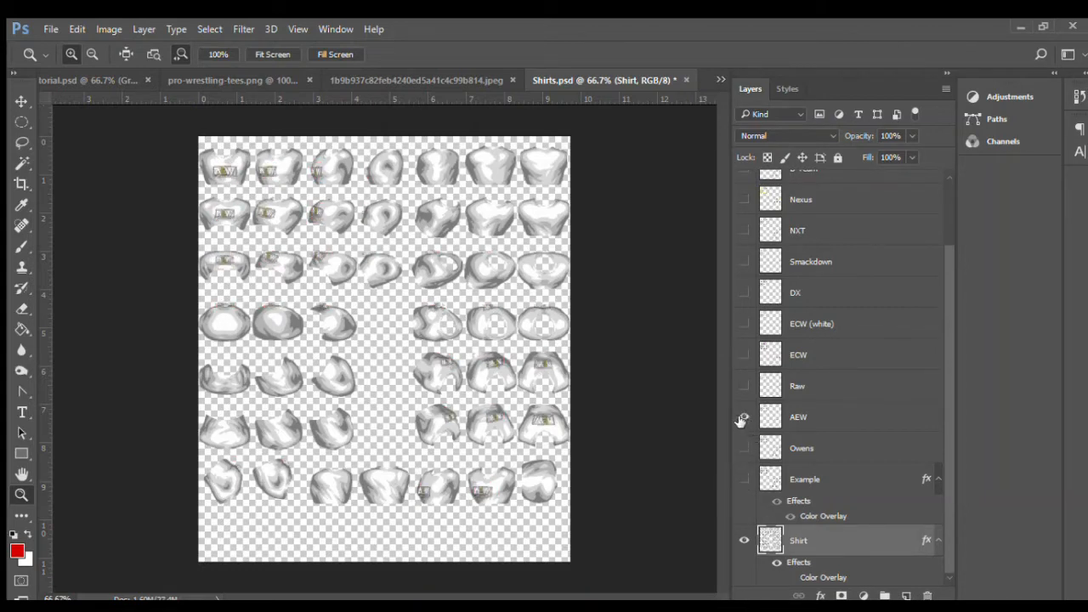
click(744, 417)
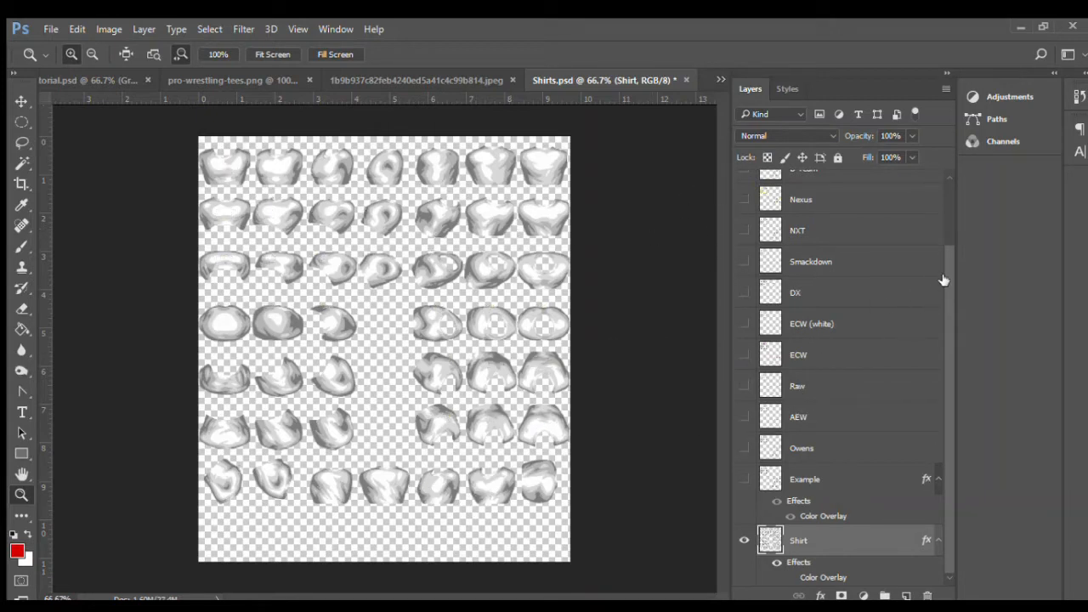
scroll(943, 272, up, 3)
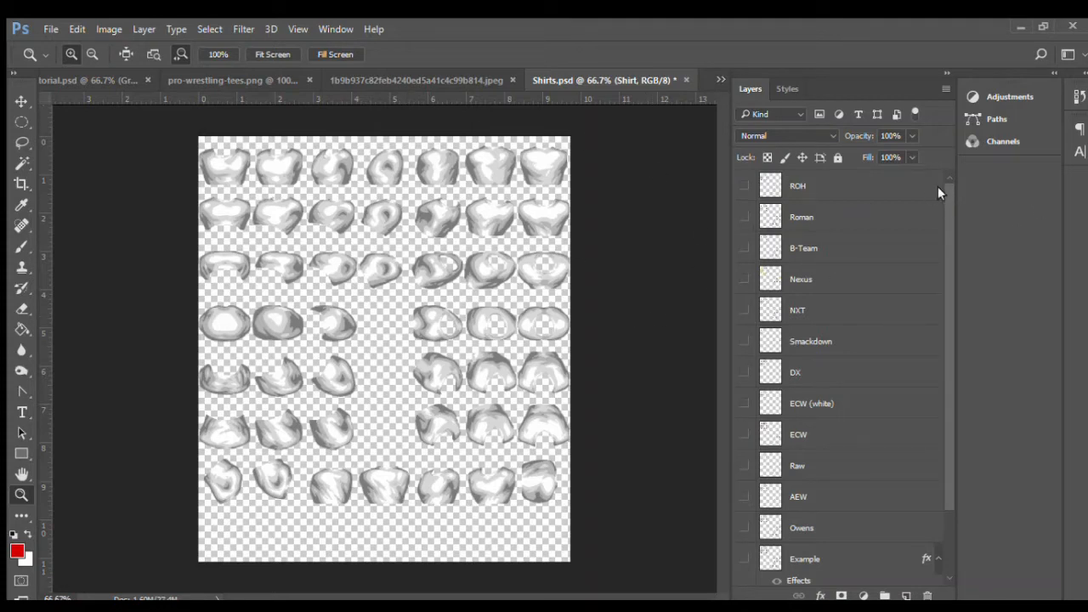
scroll(944, 221, down, 3)
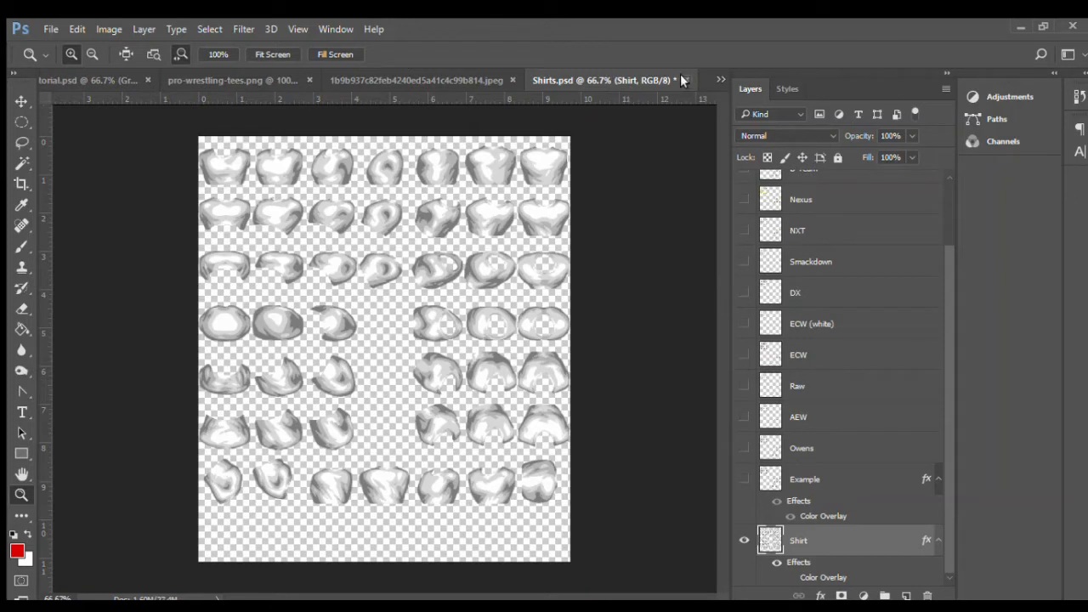
Step: Close Shirts.psd, switch to Shirtstutorial.psd, and make its Shirt layer visible and active
click(549, 252)
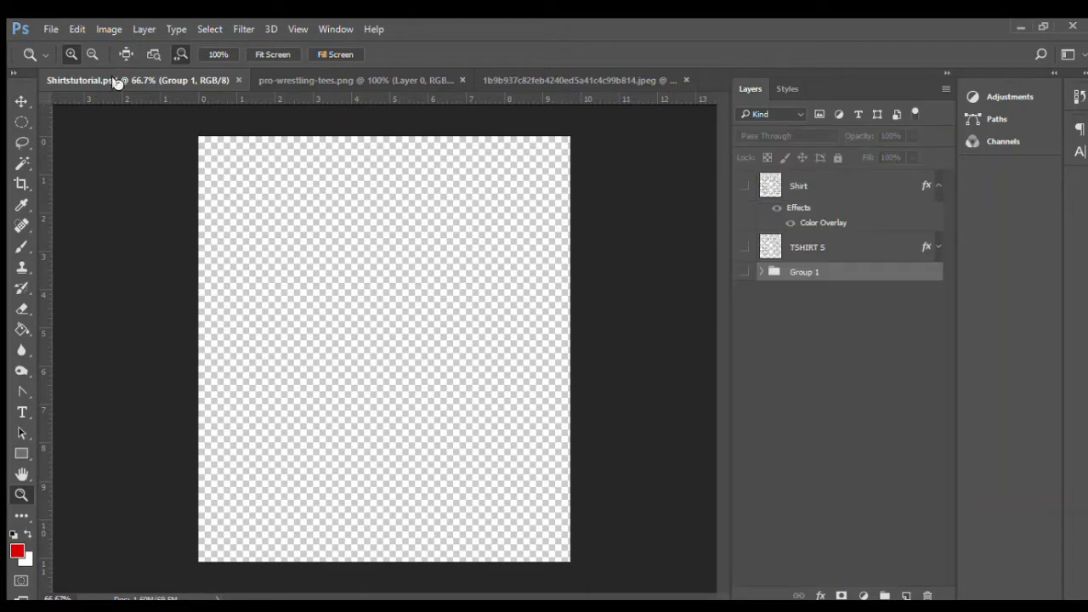
click(745, 186)
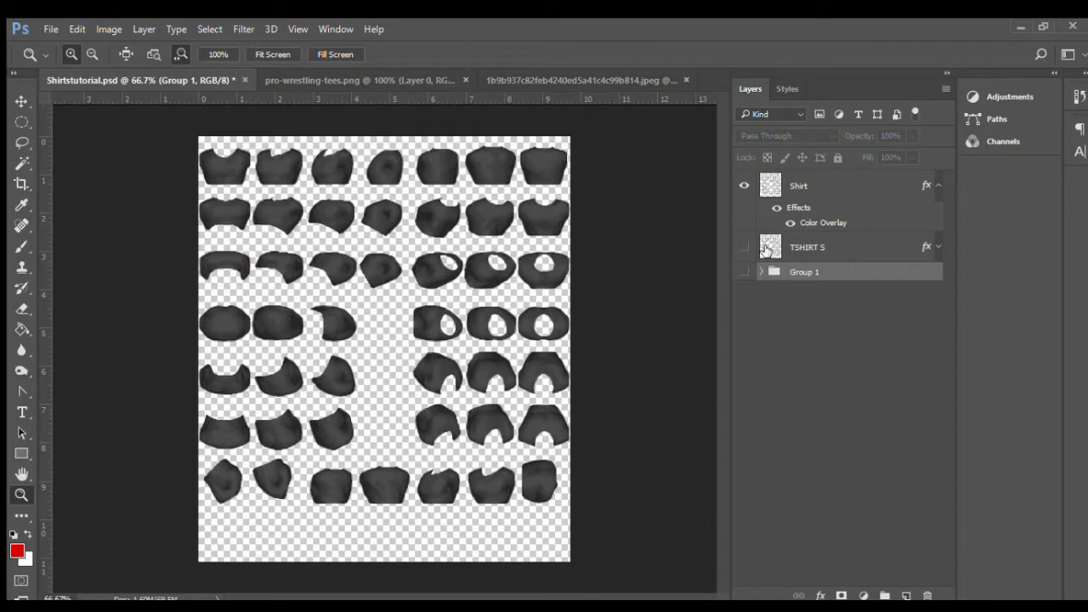
click(799, 185)
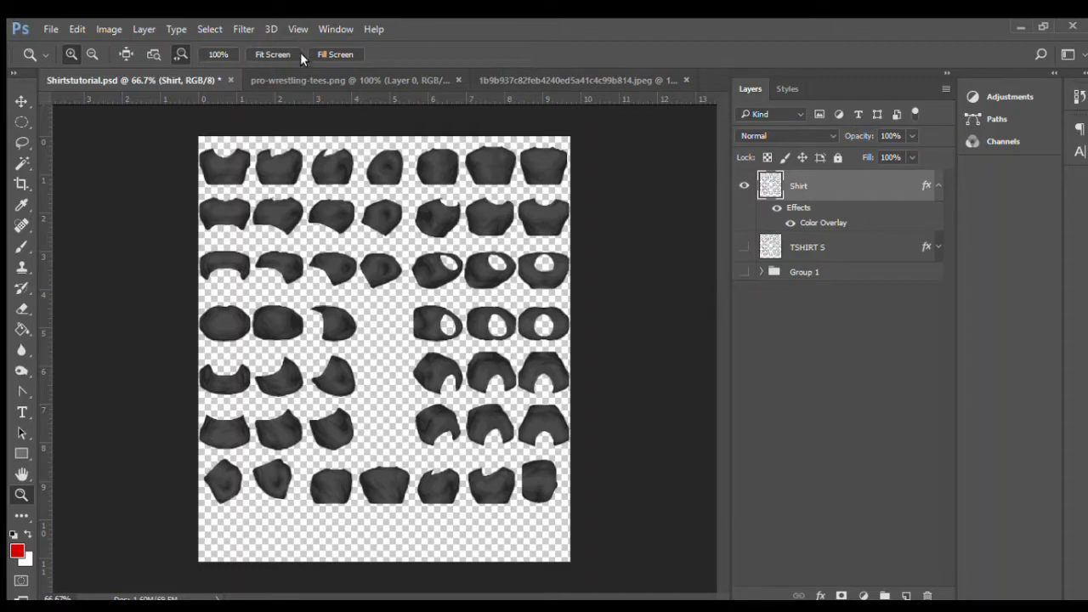
Step: Copy the logo from pro-wrestling-tees.png into Shirtstutorial.psd as a new layer above the Shirt layer
click(307, 74)
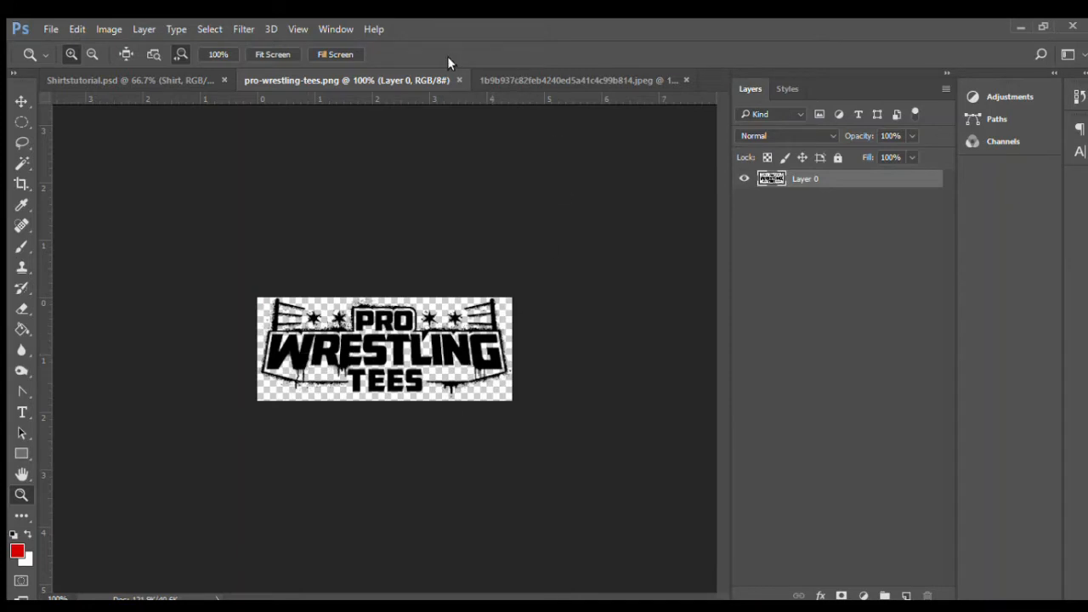
click(527, 78)
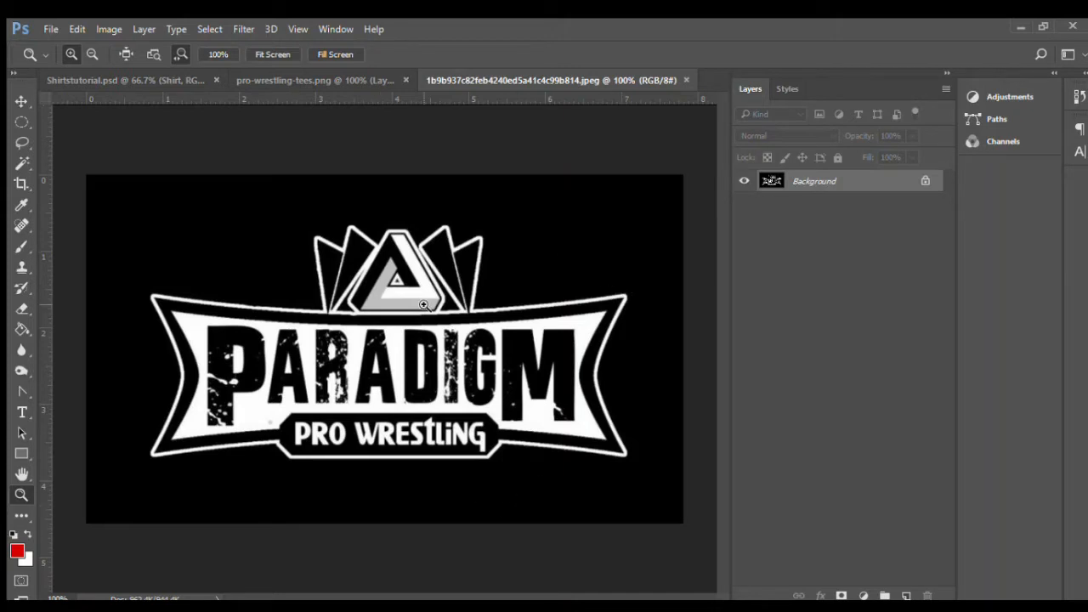
click(269, 79)
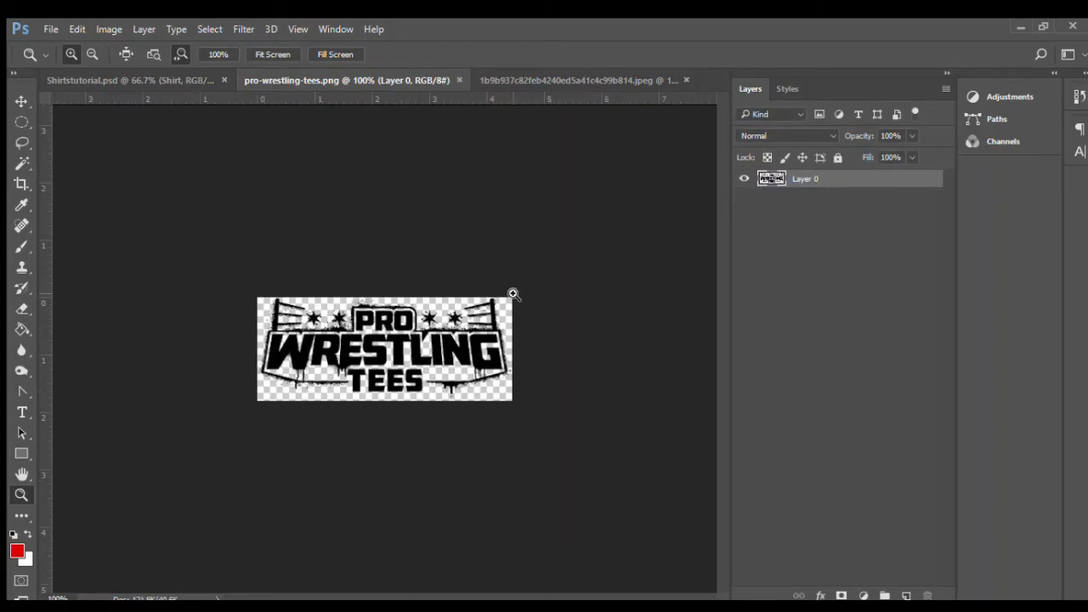
click(17, 101)
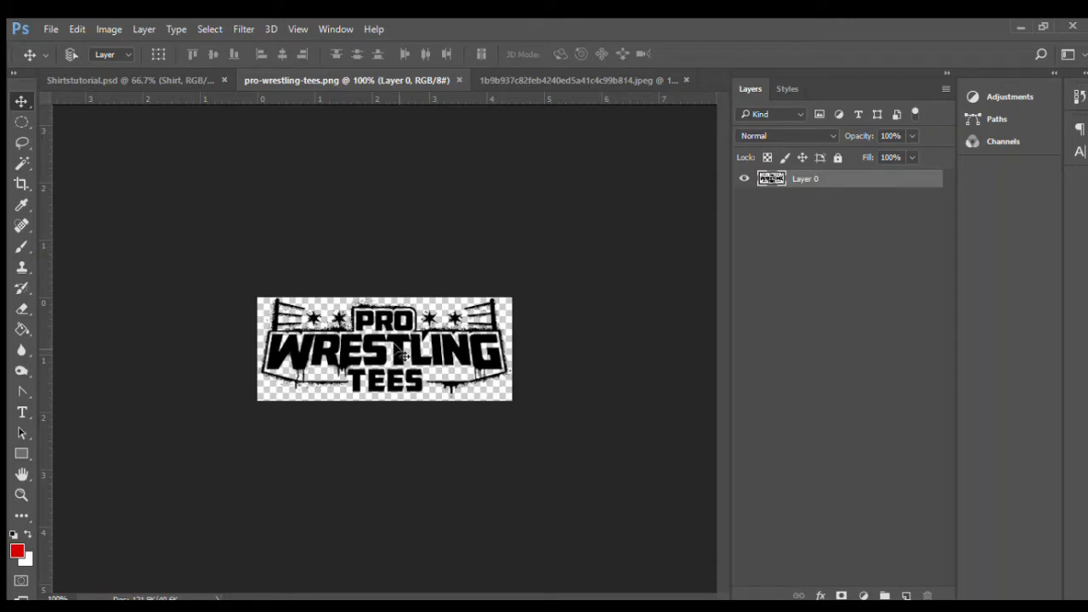
drag(406, 355, 400, 322)
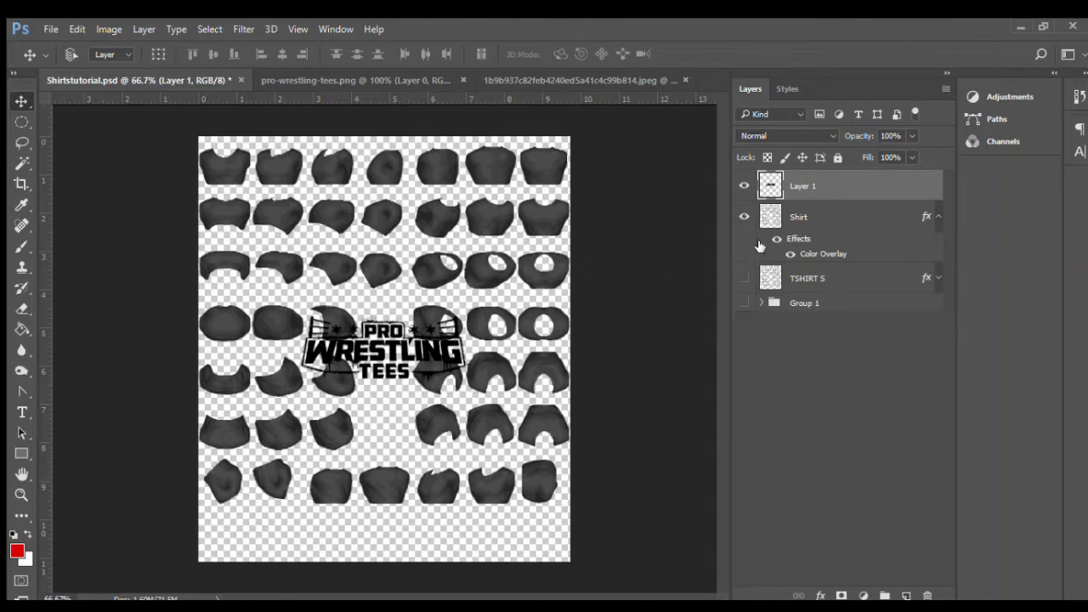
Step: Add a new layer beneath Group 1 at the end of the layer stack and name it BG
click(905, 595)
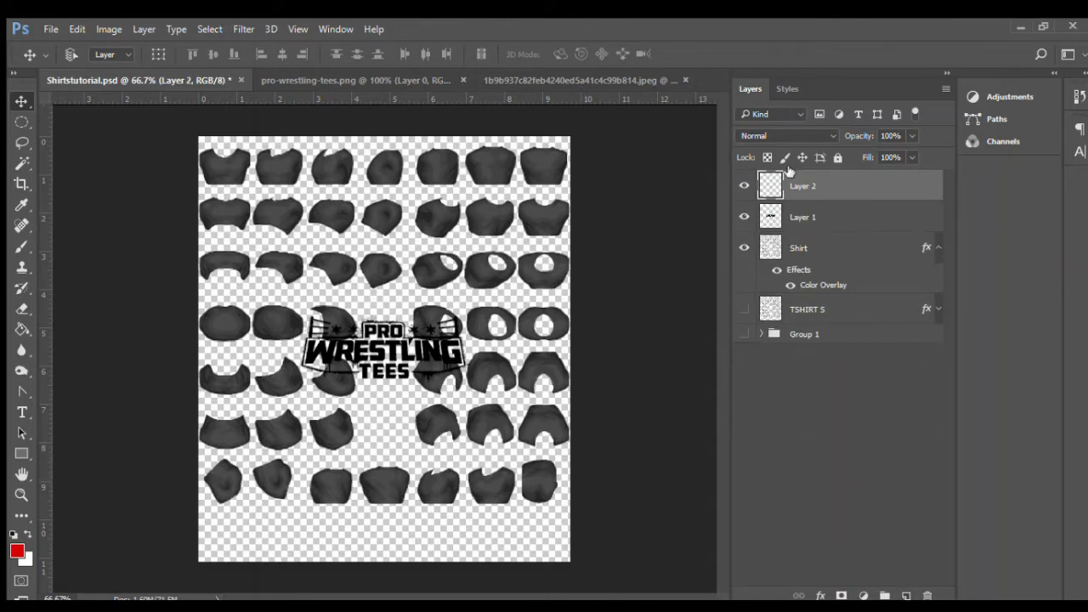
drag(809, 180, 815, 335)
double_click(808, 330)
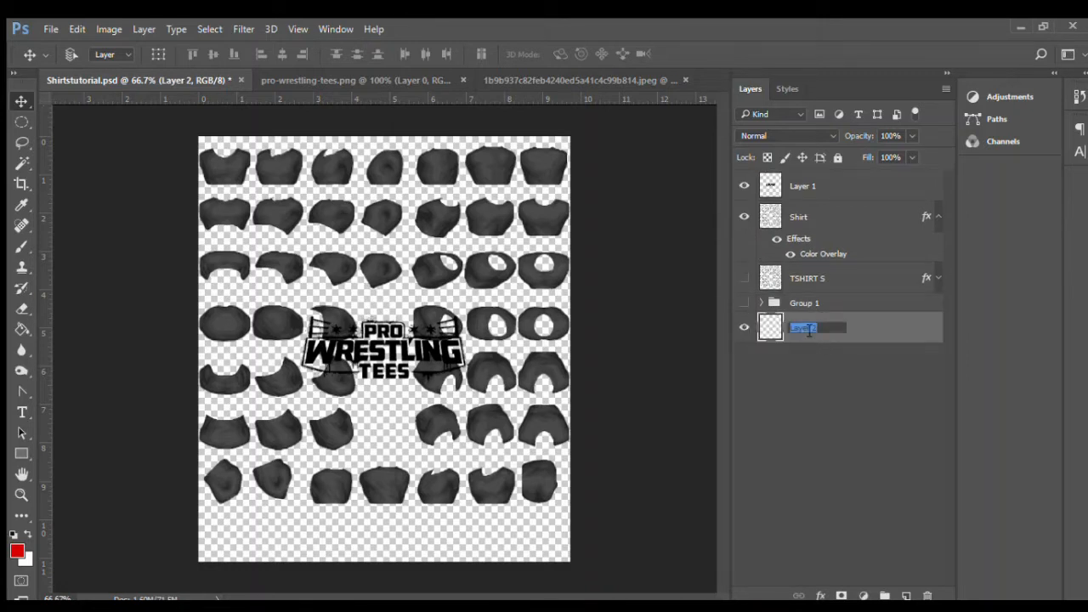
text(BF)
key(BackSpace)
text(G)
click(808, 388)
Step: Set the foreground colour to bright green and fill the BG layer with it using the Paint Bucket
key(i)
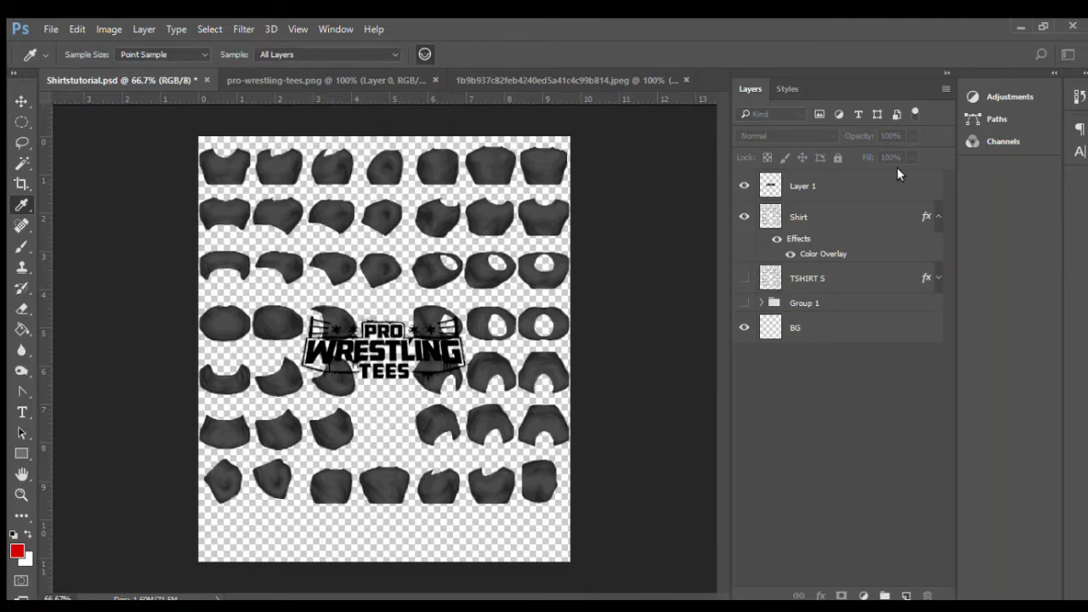
key(v)
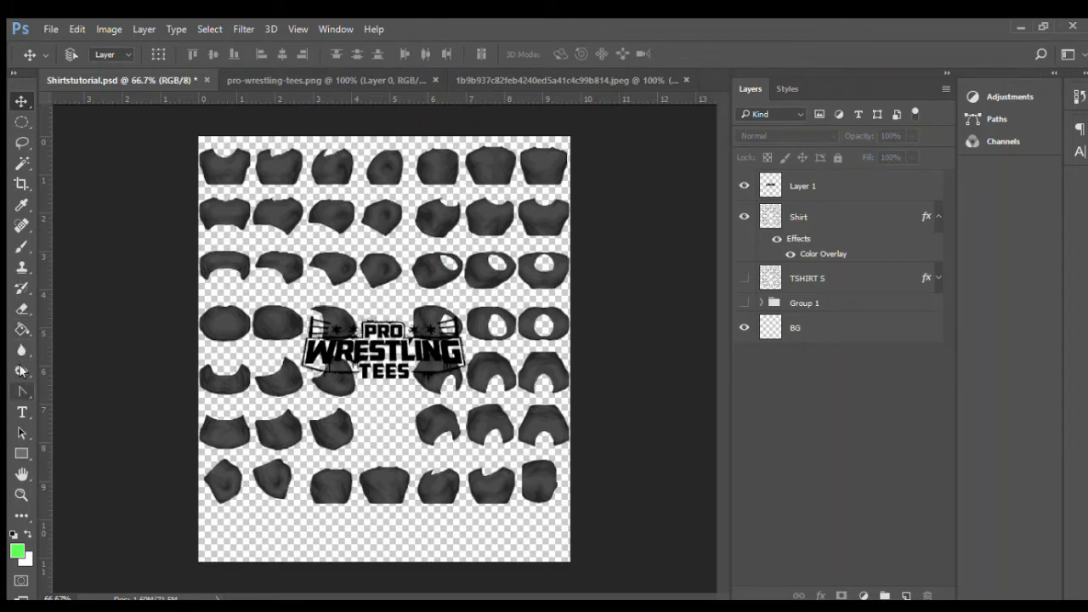
click(22, 329)
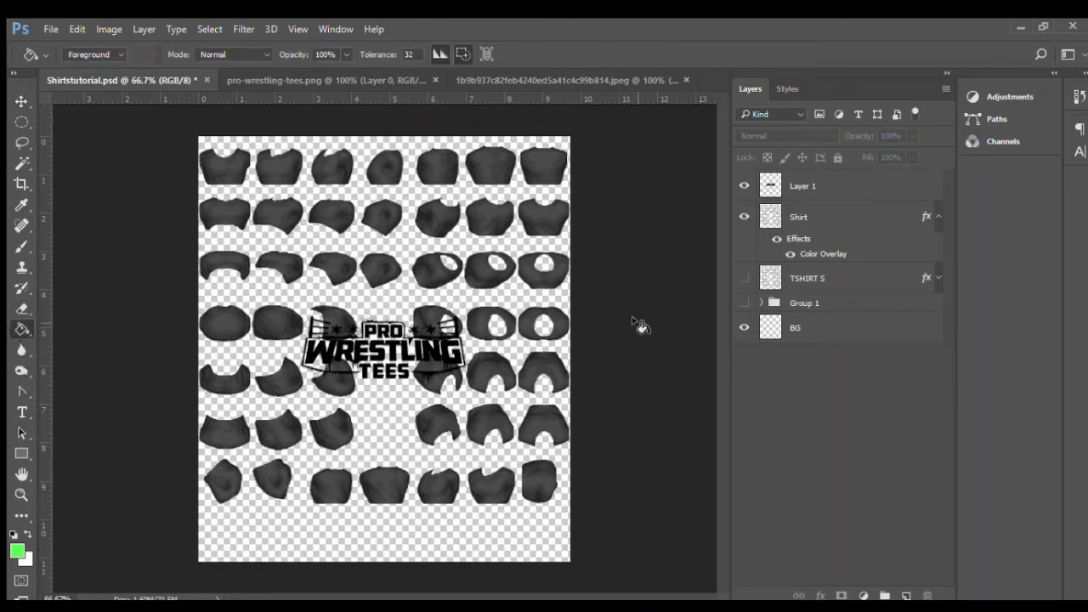
click(811, 324)
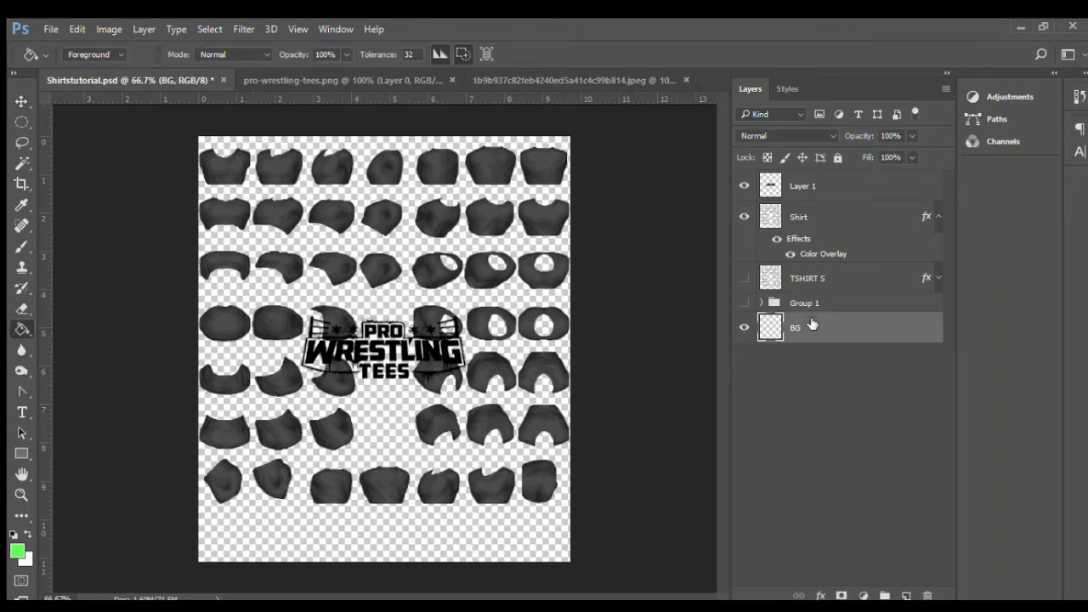
click(455, 142)
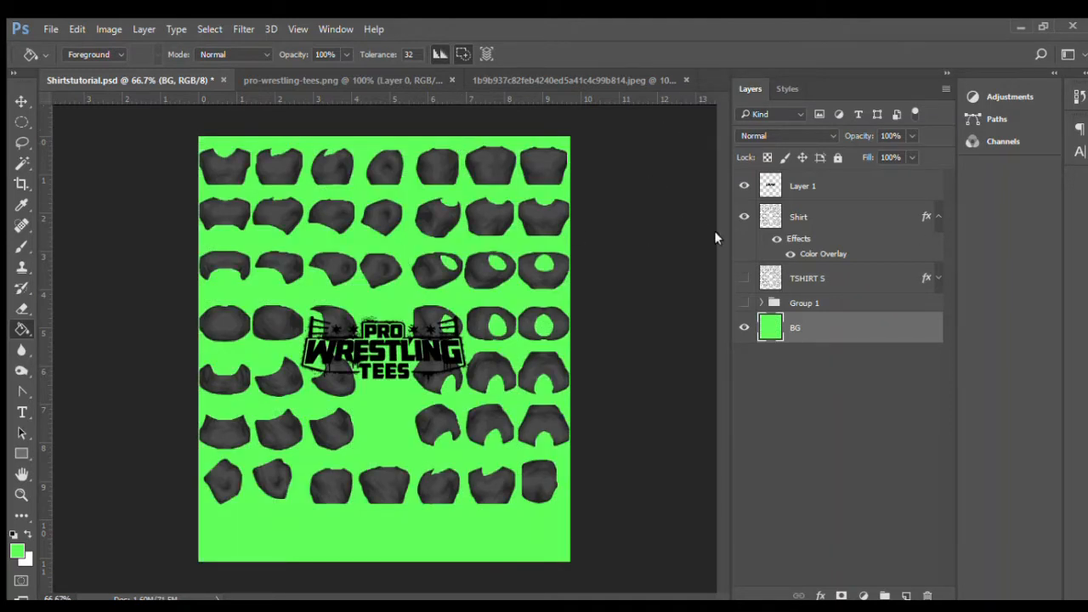
Step: Hide the Shirt layer and rename the logo layer as Original
click(744, 218)
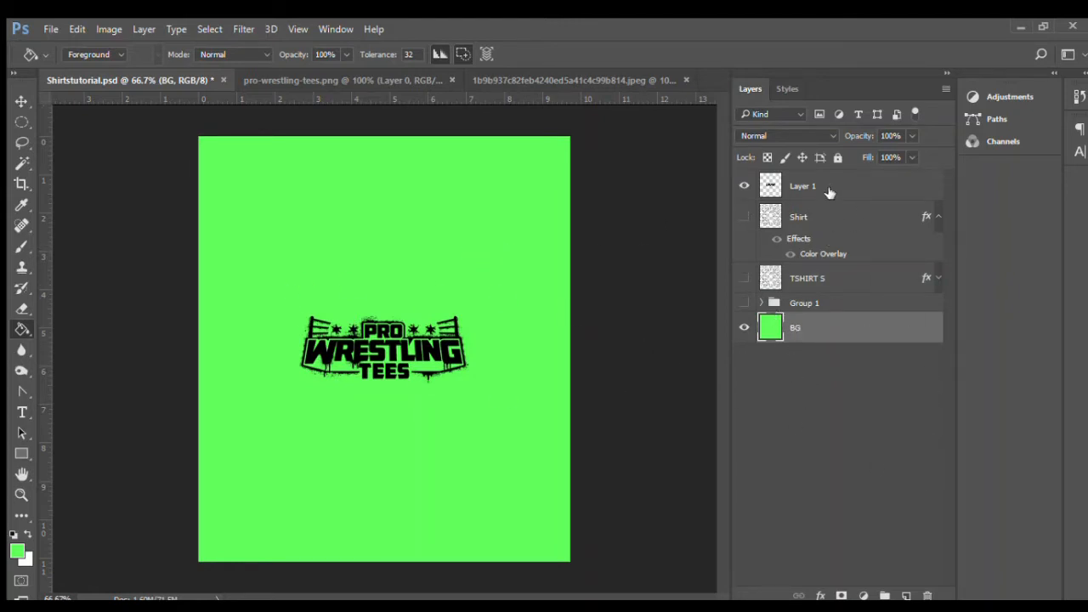
click(790, 187)
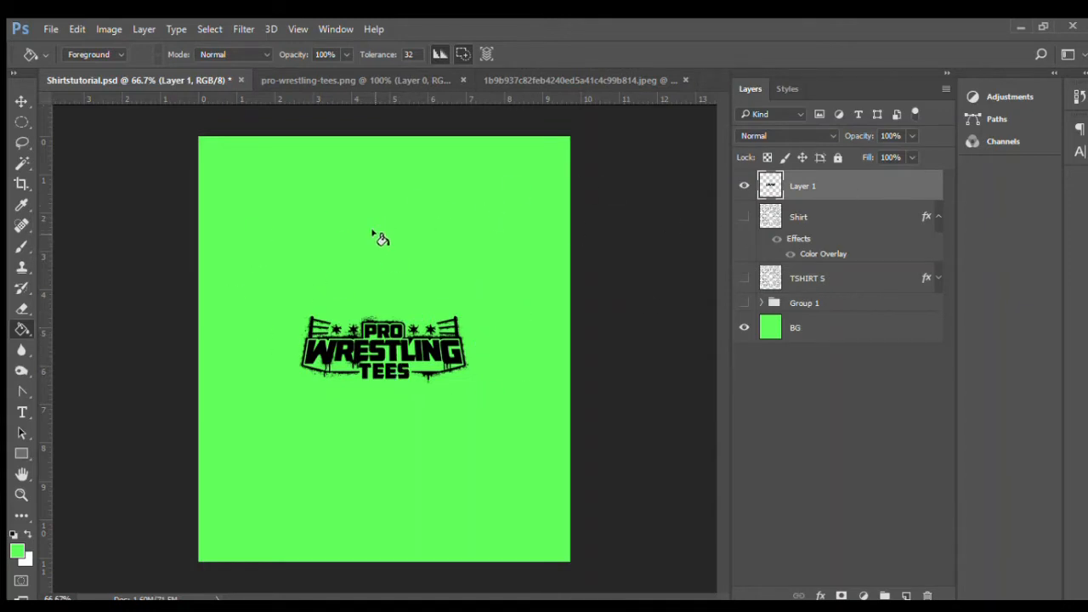
double_click(807, 185)
text(Original)
key(Return)
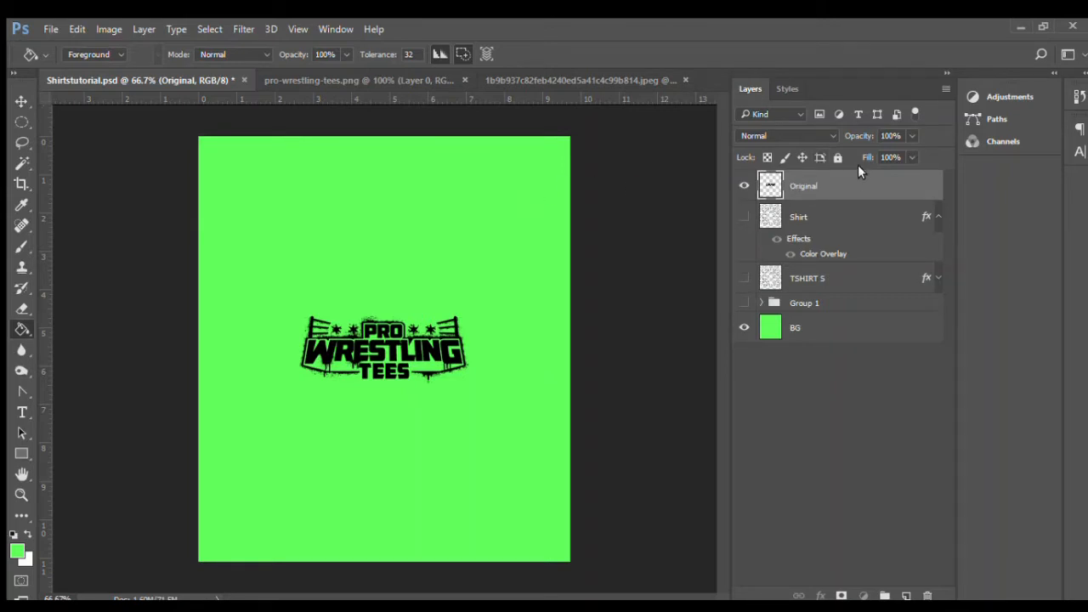
Step: Duplicate the Original layer and name the copy Resized
drag(861, 186, 770, 184)
click(554, 186)
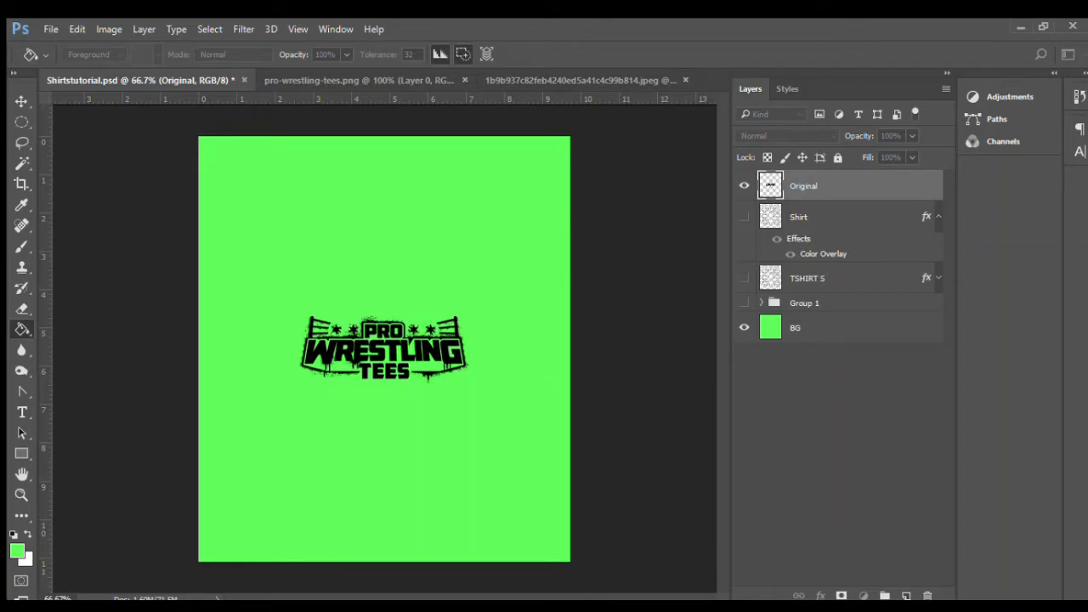
key(Return)
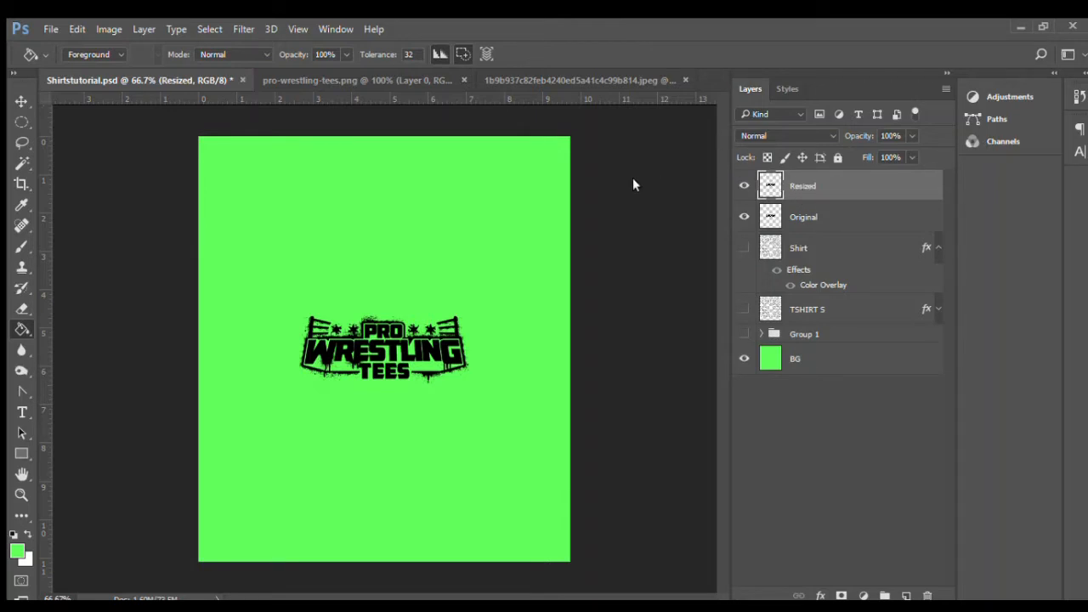
Step: Convert the Resized layer to a smart object and apply the Sharpen filter to it
click(548, 304)
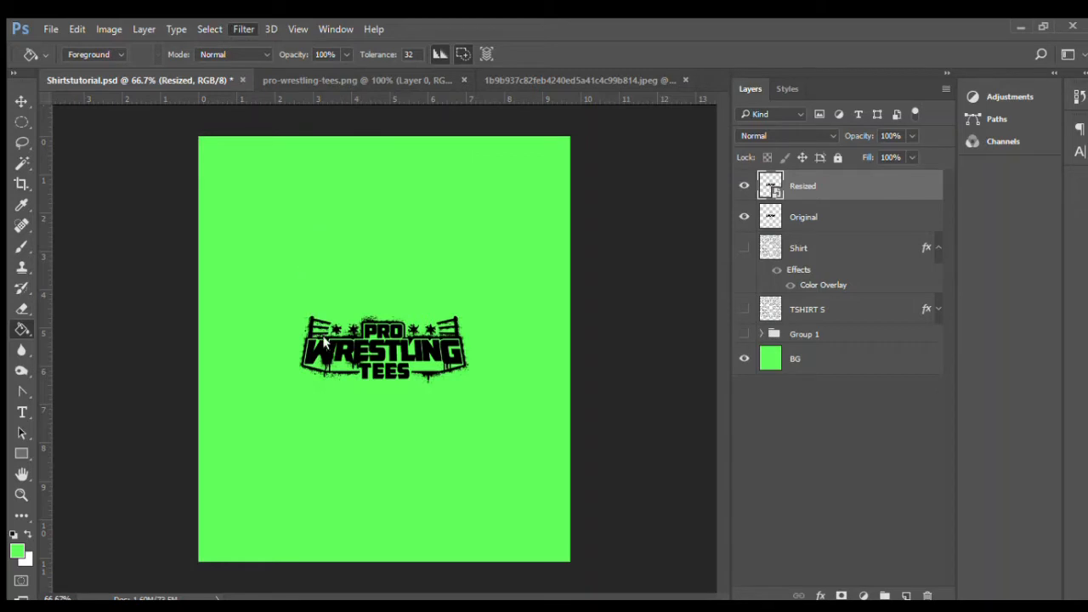
click(497, 308)
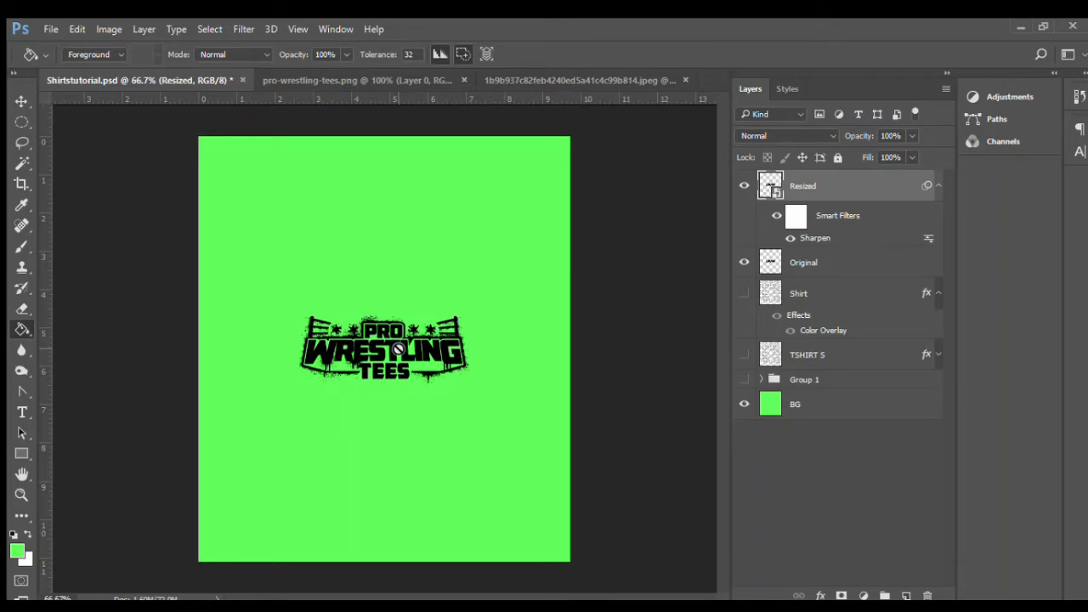
Step: Scale the Resized logo down proportionally to about 78% and hide the Original layer
click(21, 101)
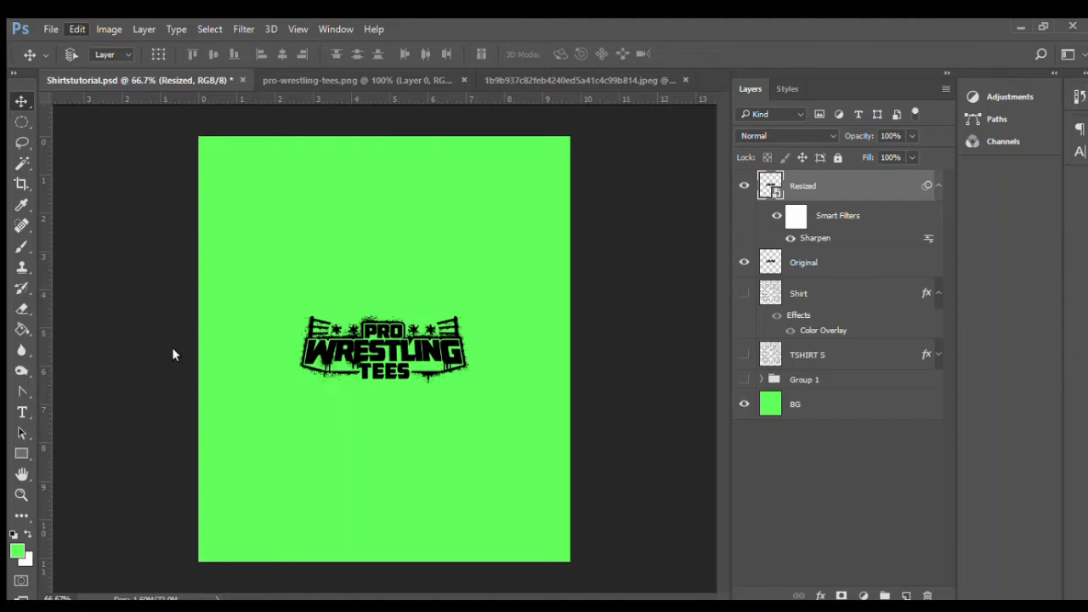
key(ctrl+t)
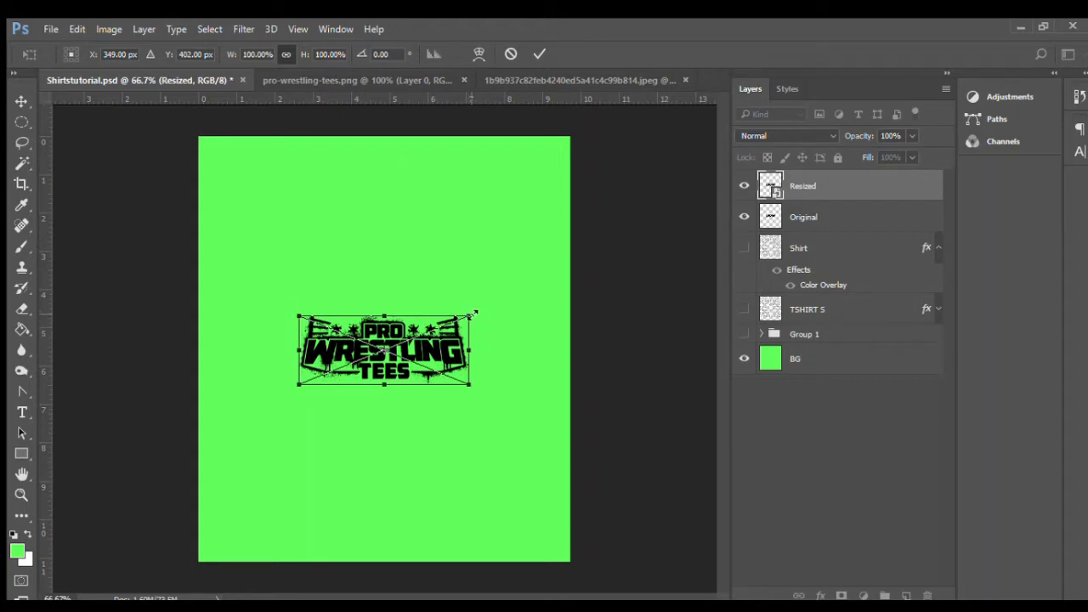
drag(474, 314, 432, 328)
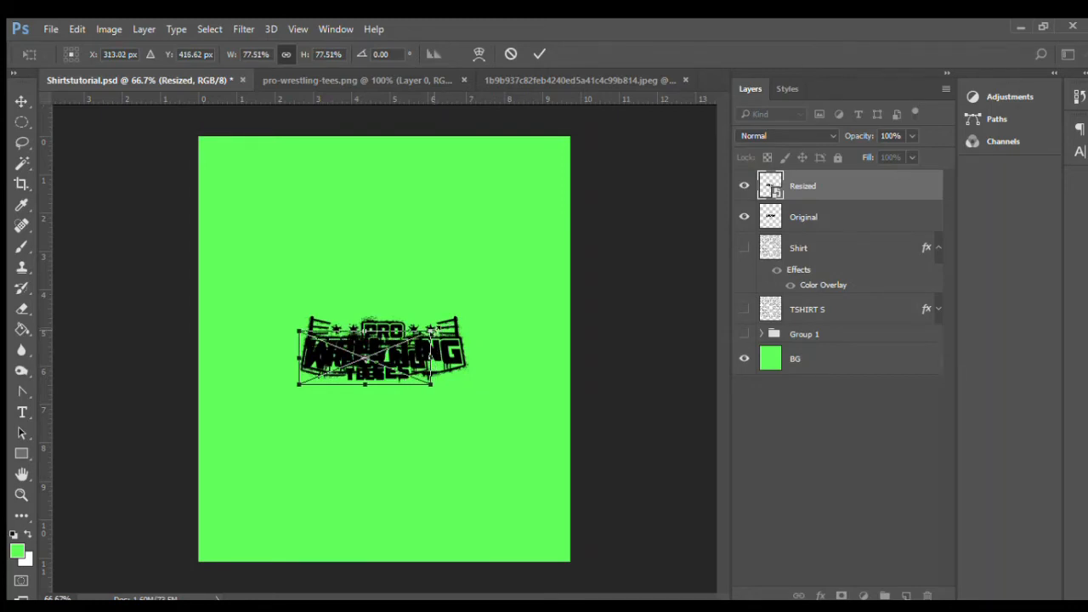
key(Return)
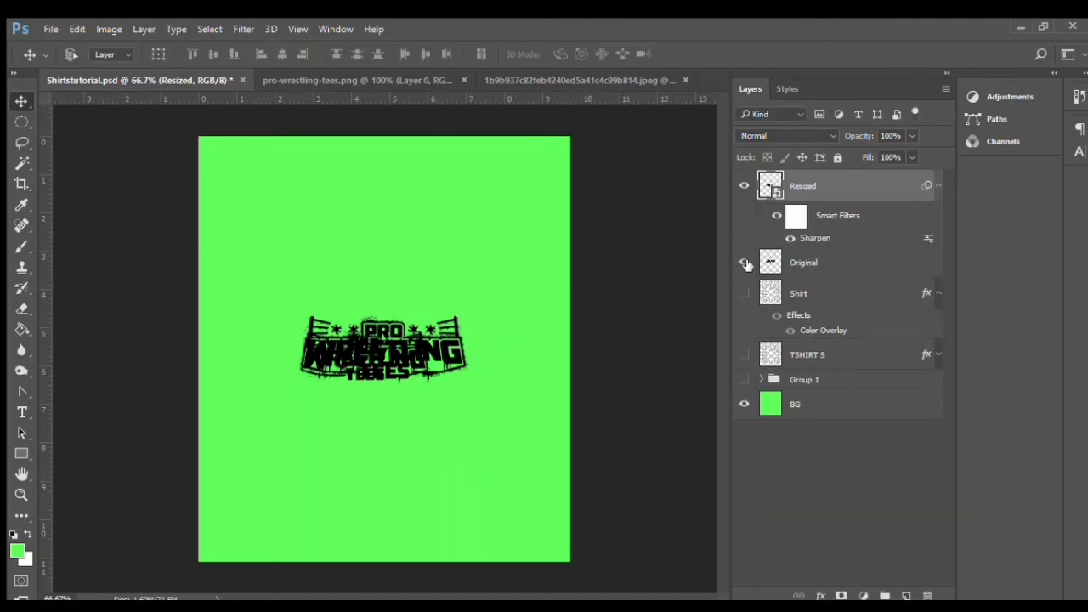
click(745, 262)
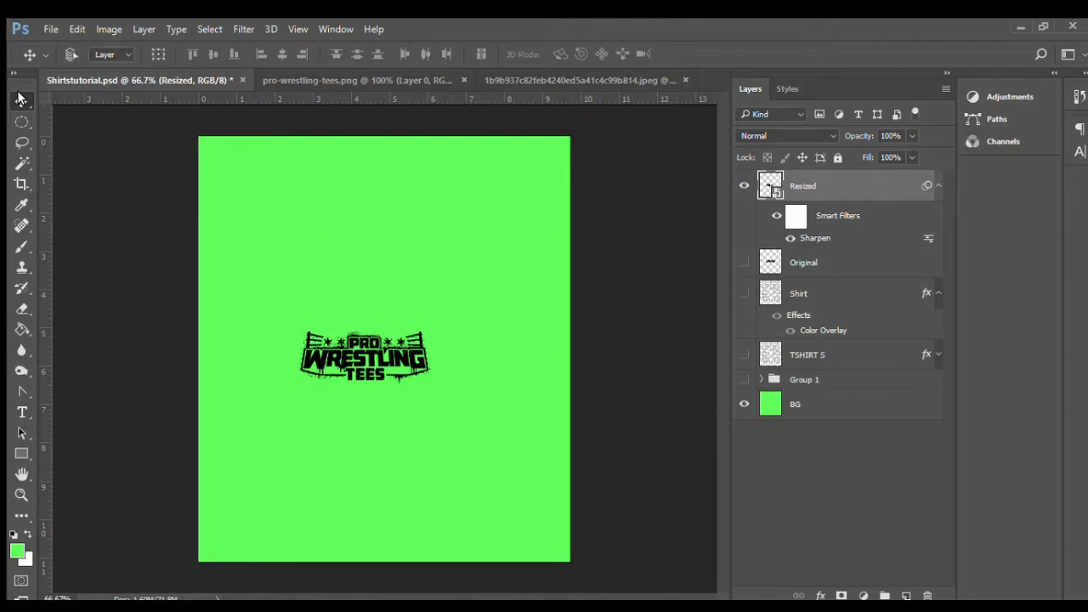
Step: Centre the Resized logo vertically and horizontally on the canvas, clear the selection and collapse the layer's smart filter list
key(ctrl)
key(ctrl+a)
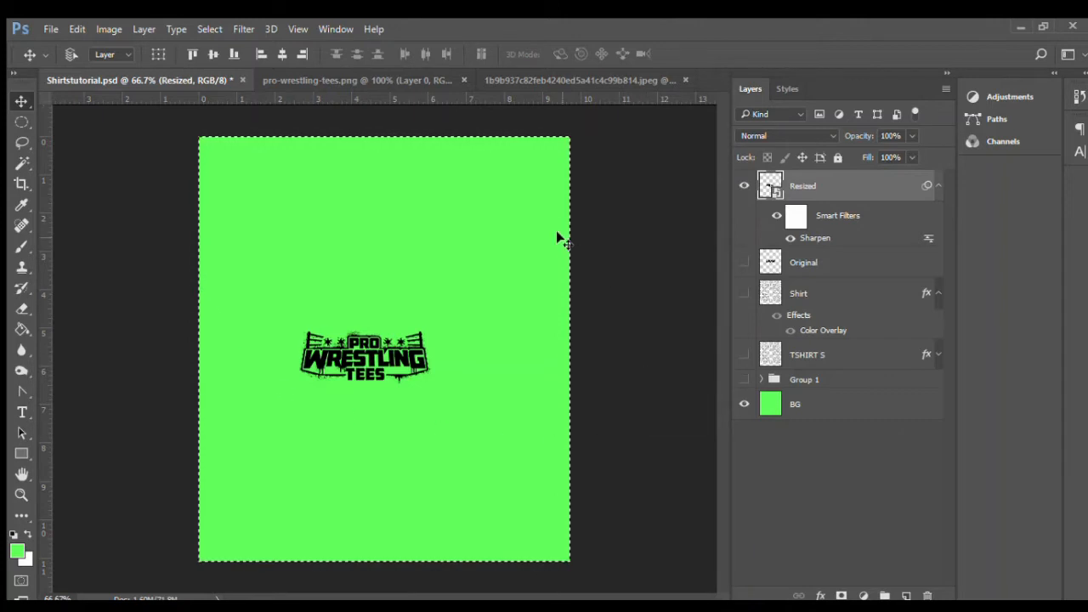
click(212, 53)
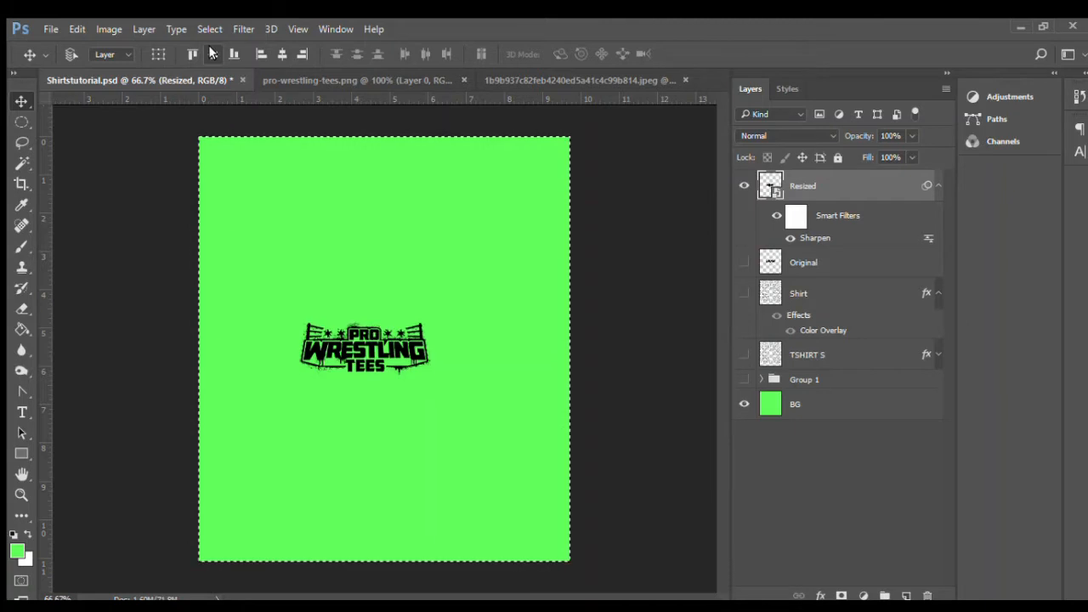
click(280, 54)
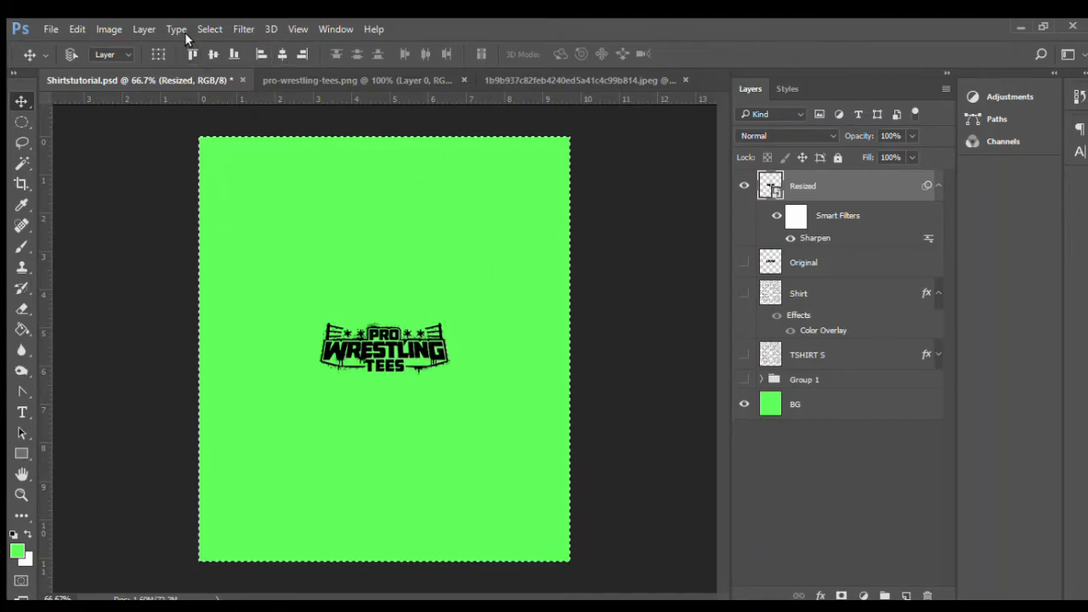
key(ctrl+d)
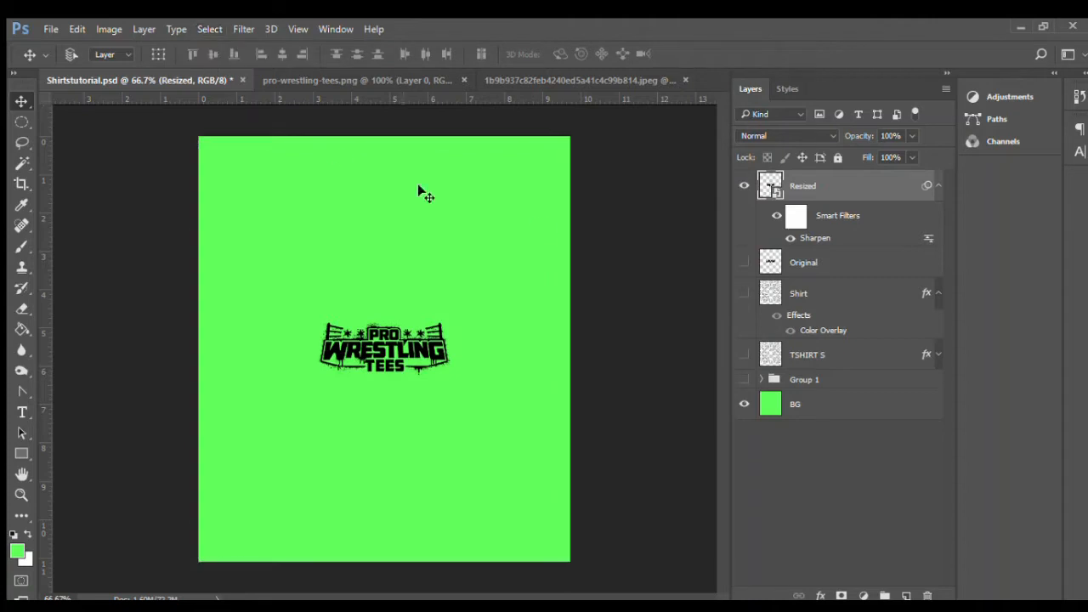
click(939, 184)
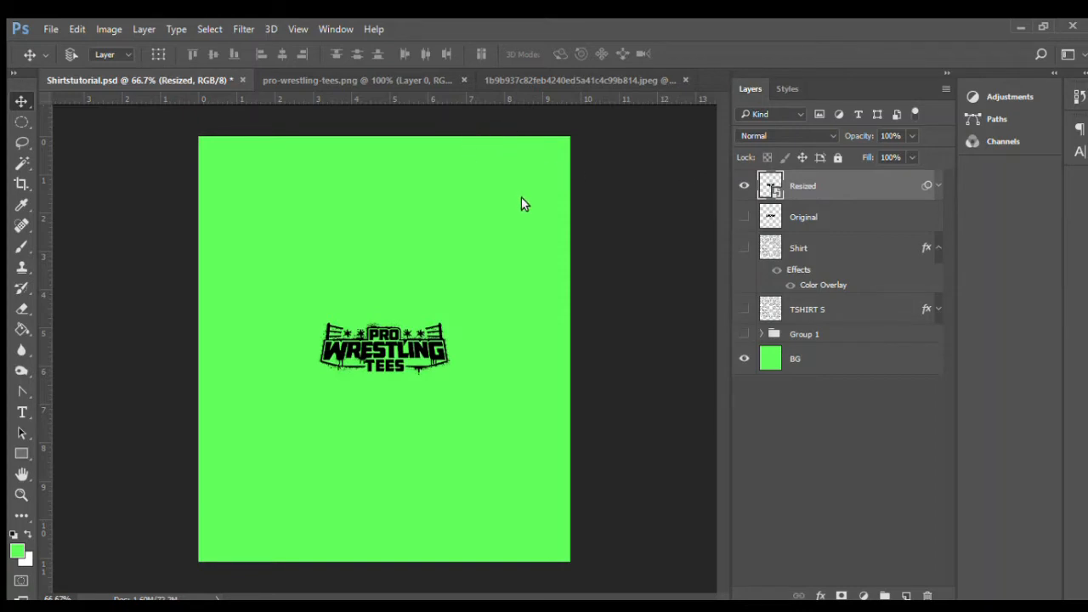
Step: Duplicate the Resized layer, hide the Resized layer itself and rasterize the copy
key(ctrl+t)
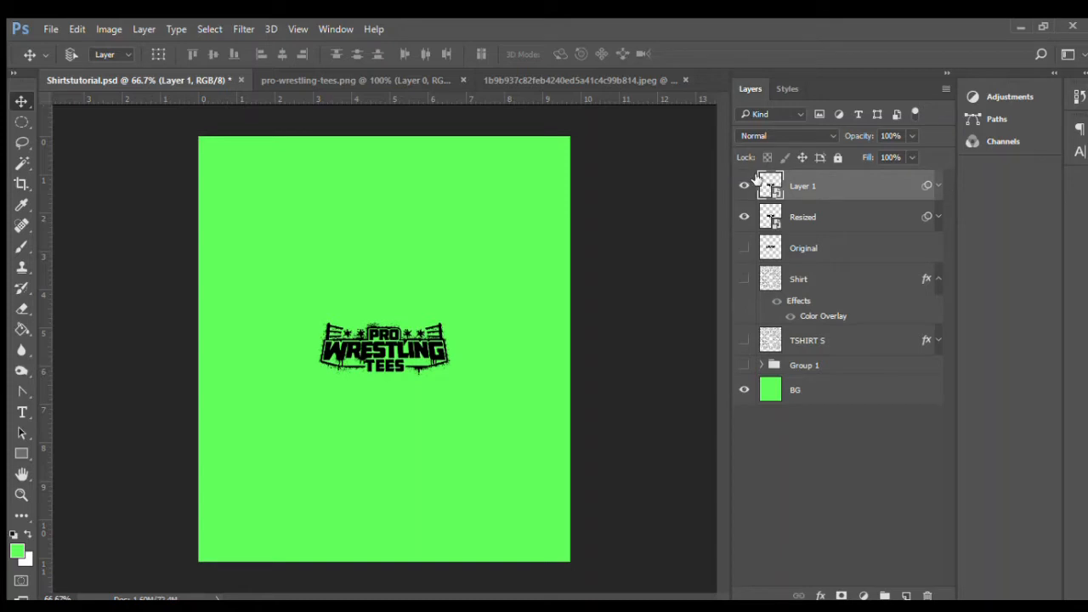
click(743, 218)
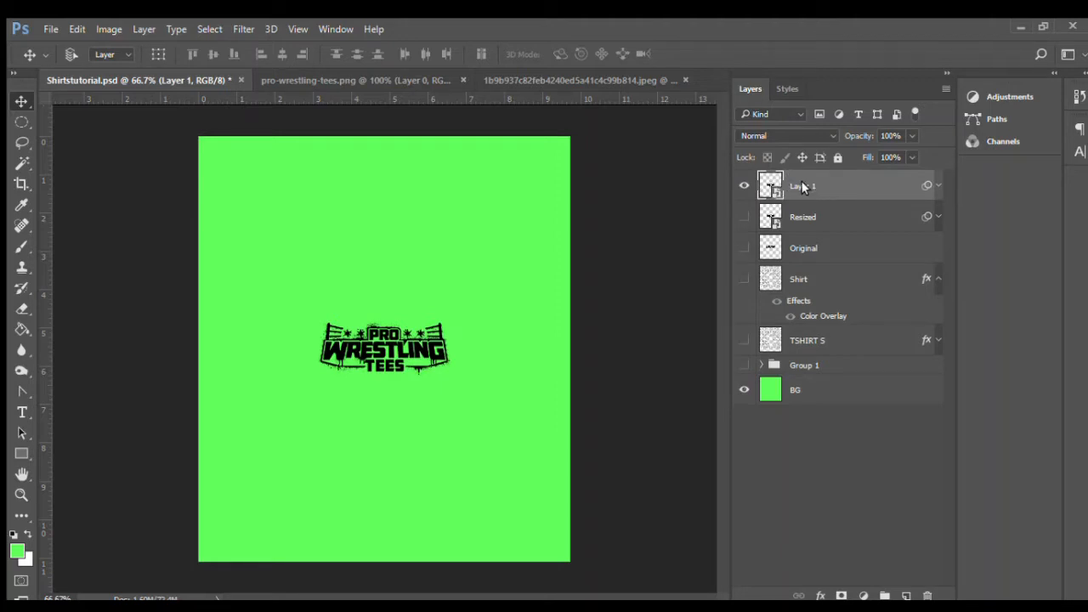
click(517, 377)
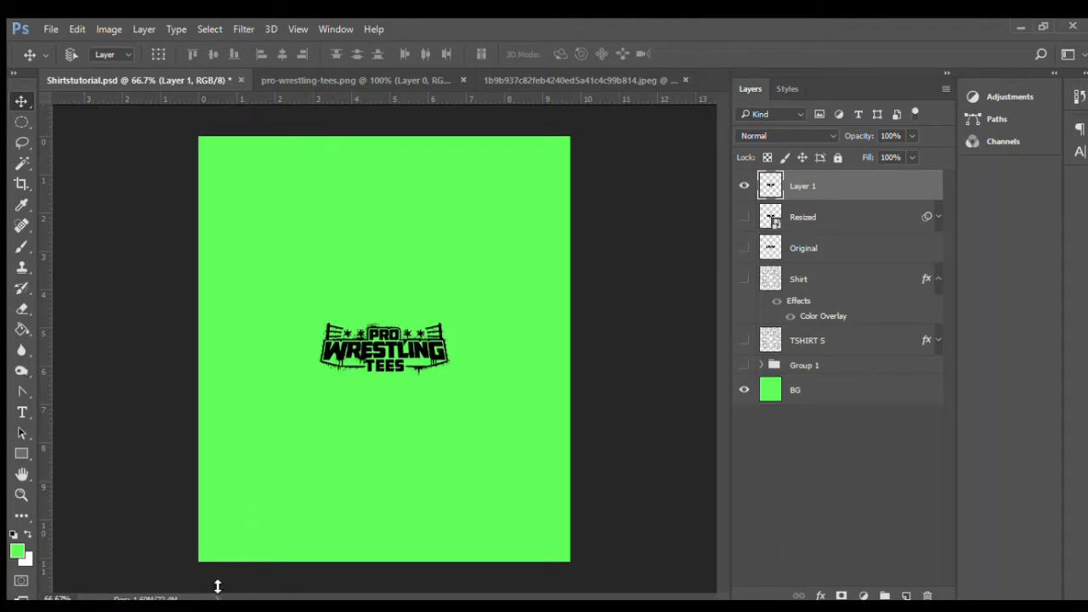
Step: Generate small logo copies from Layer 1 across the shirt sprite positions, merged into a single layer named Logo
key(ctrl+j)
key(ctrl+j)
key(ctrl+j)
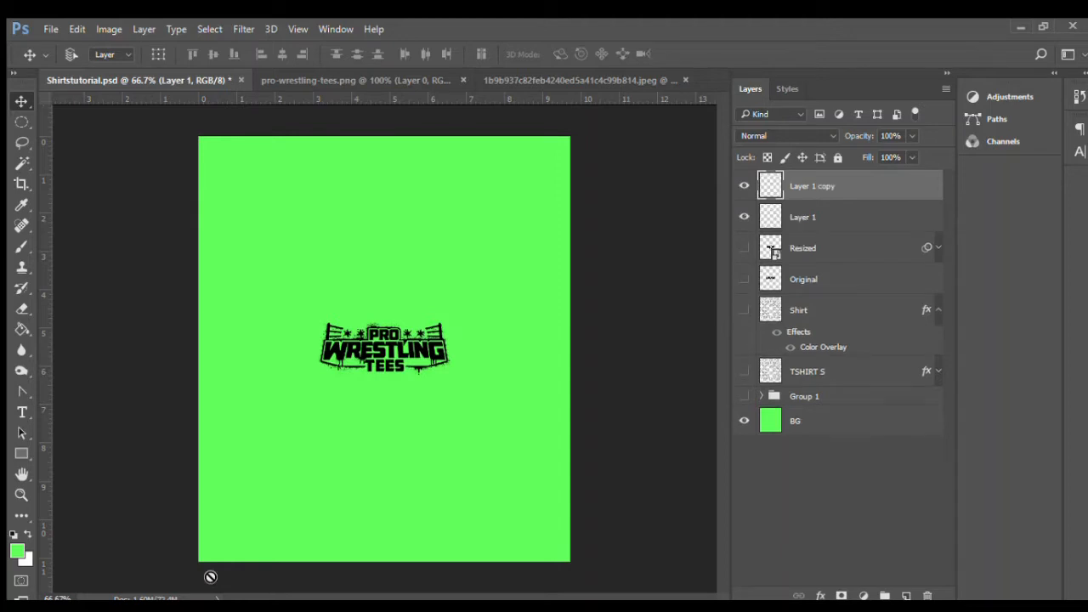
key(ctrl+j)
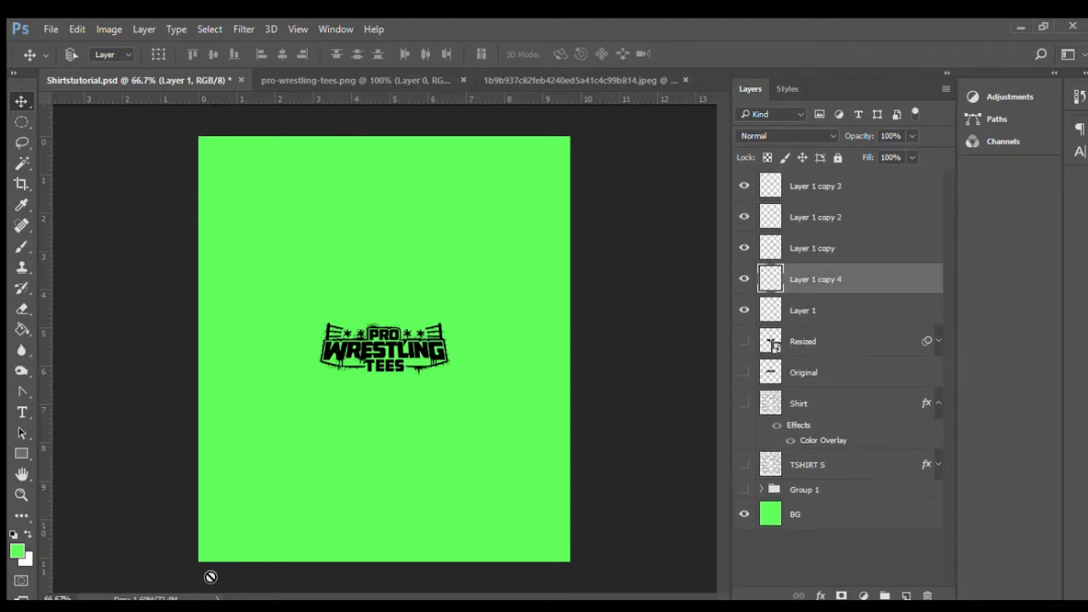
key(ctrl+j)
key(ctrl+j)
key(ctrl+j)
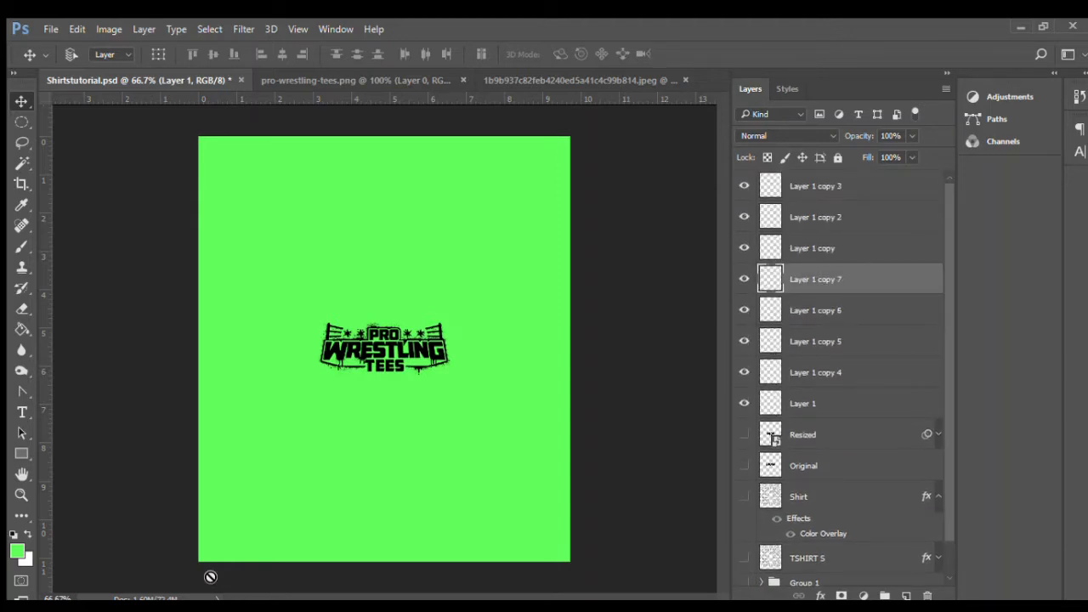
key(ctrl+j)
key(ctrl+j)
key(ctrl+j)
key(ctrl+j)
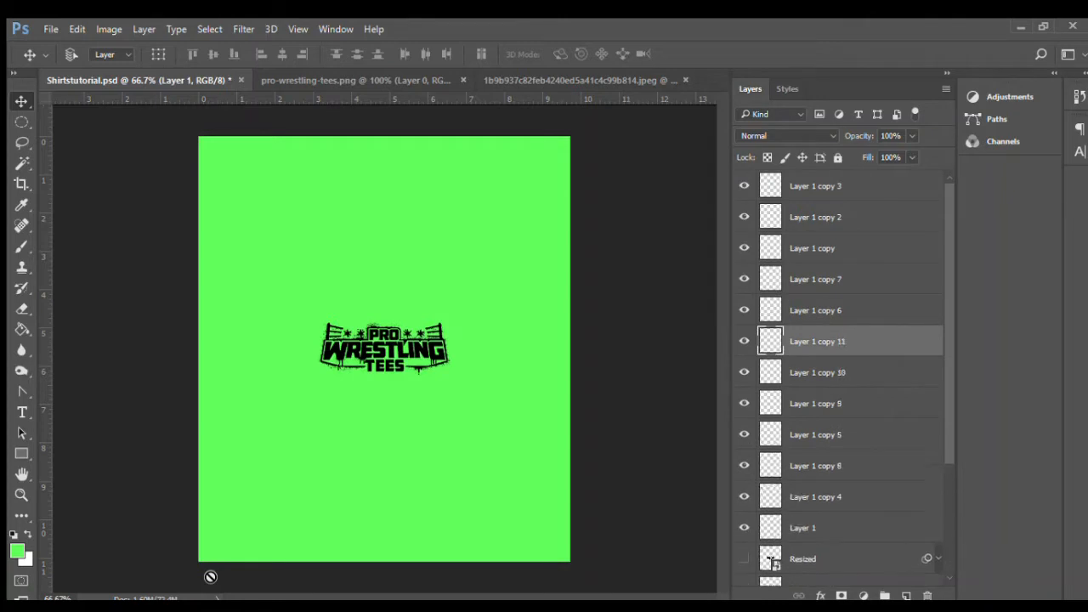
key(ctrl+j)
key(ctrl+j)
key(ctrl+j)
key(ctrl+j)
key(ctrl+j)
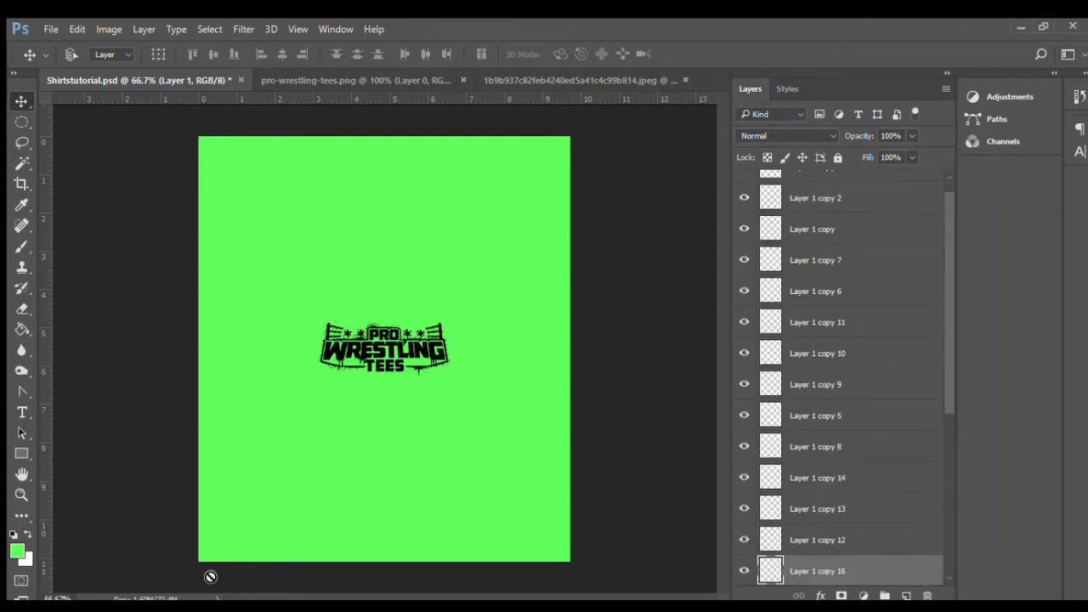
key(ctrl+j)
key(ctrl+alt+a)
key(ctrl+j)
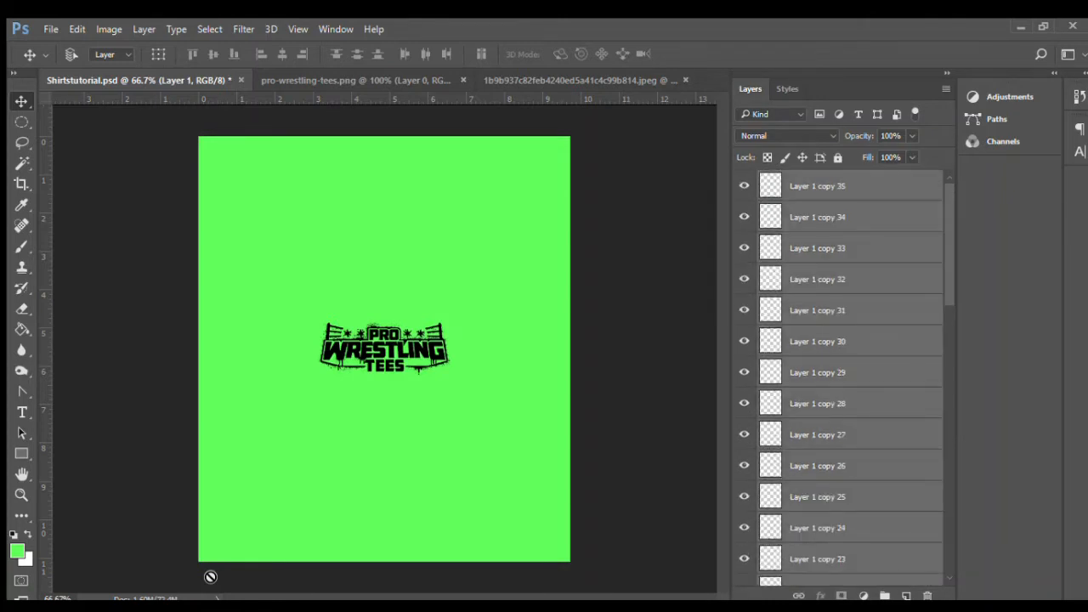
key(Delete)
key(Delete)
key(Delete)
key(Delete)
key(Delete)
key(Delete)
key(Delete)
key(Delete)
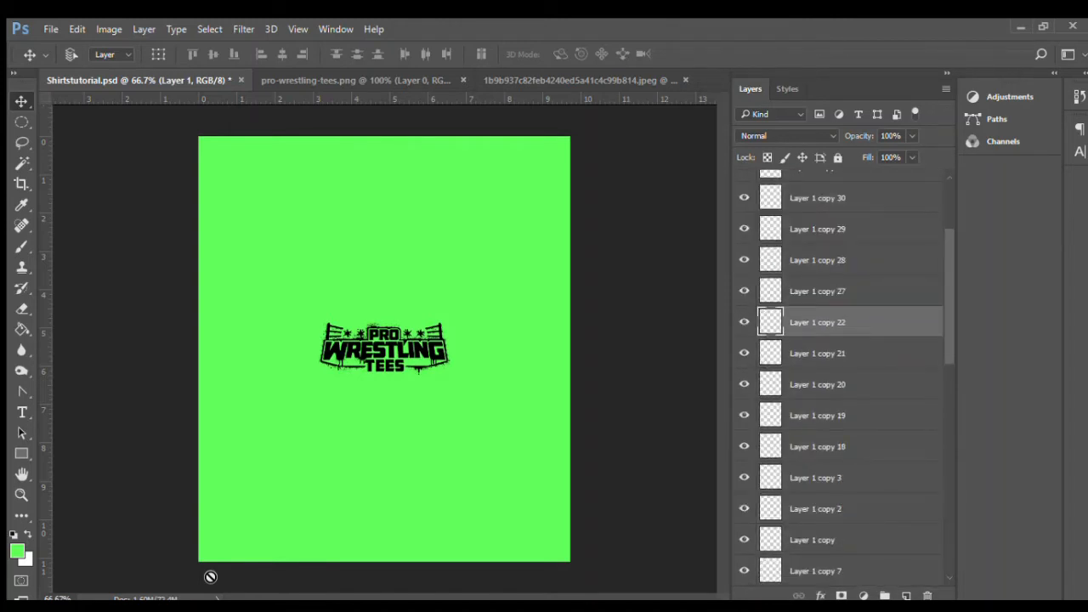
key(Delete)
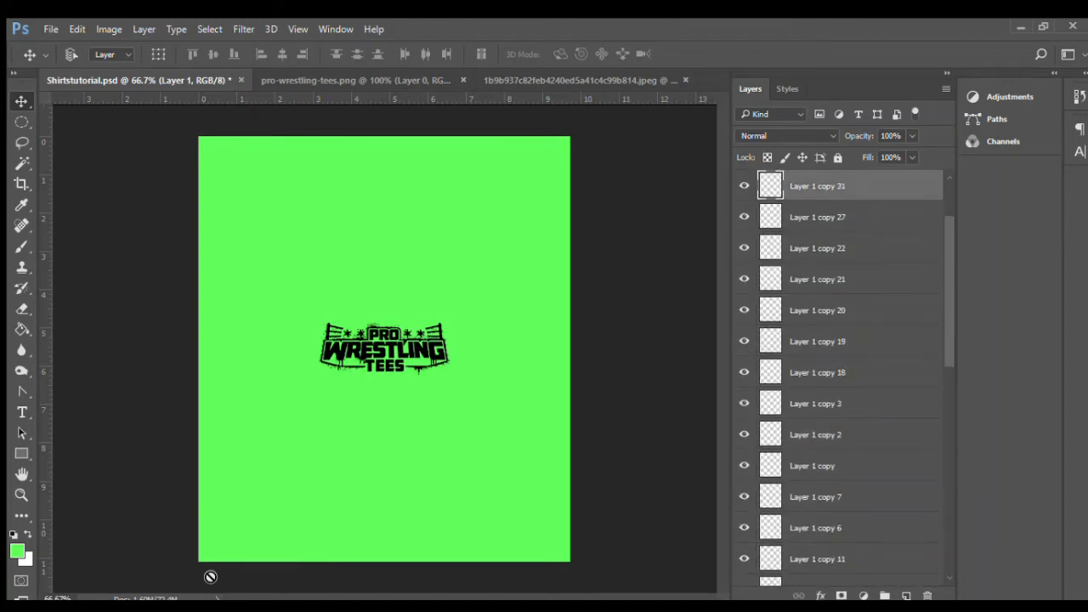
key(Delete)
key(Delete)
key(Delete)
key(Delete)
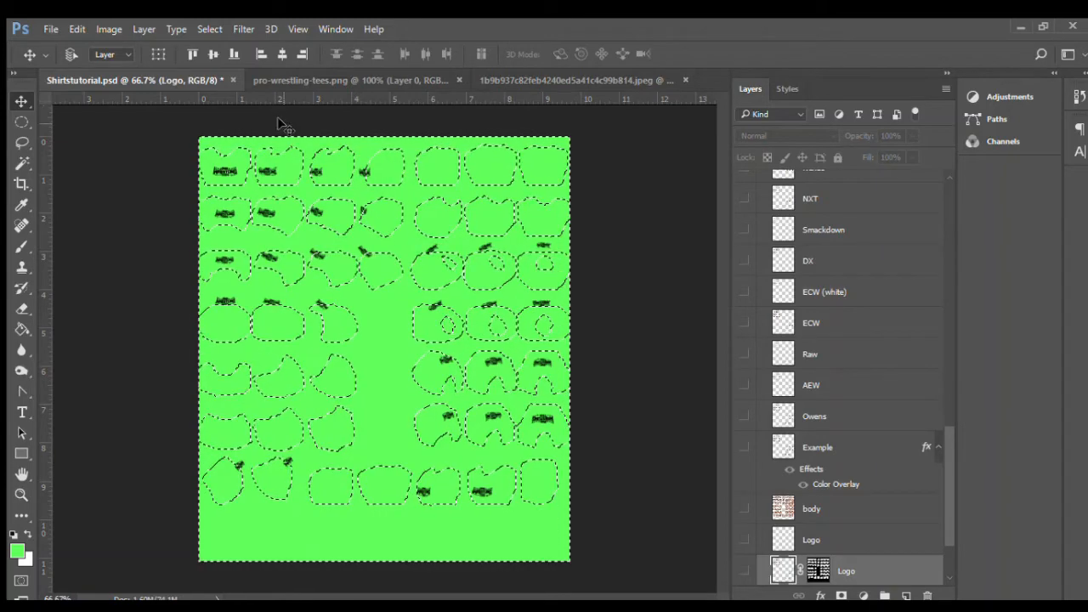
Step: Clear the shirt-shaped selection, select the topmost Logo layer and collapse Group 1
click(15, 497)
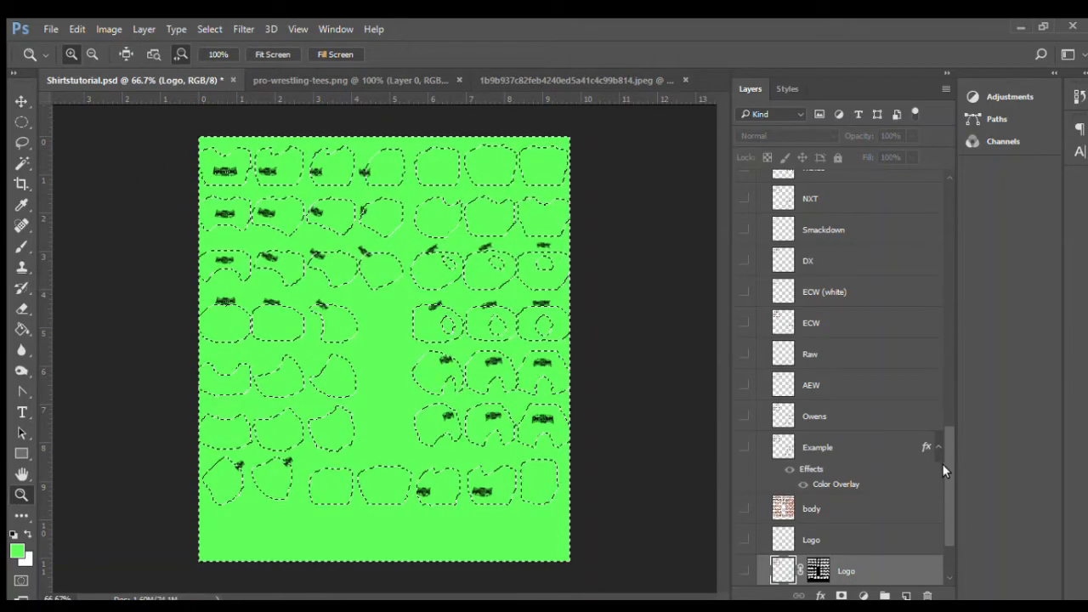
drag(945, 463, 948, 527)
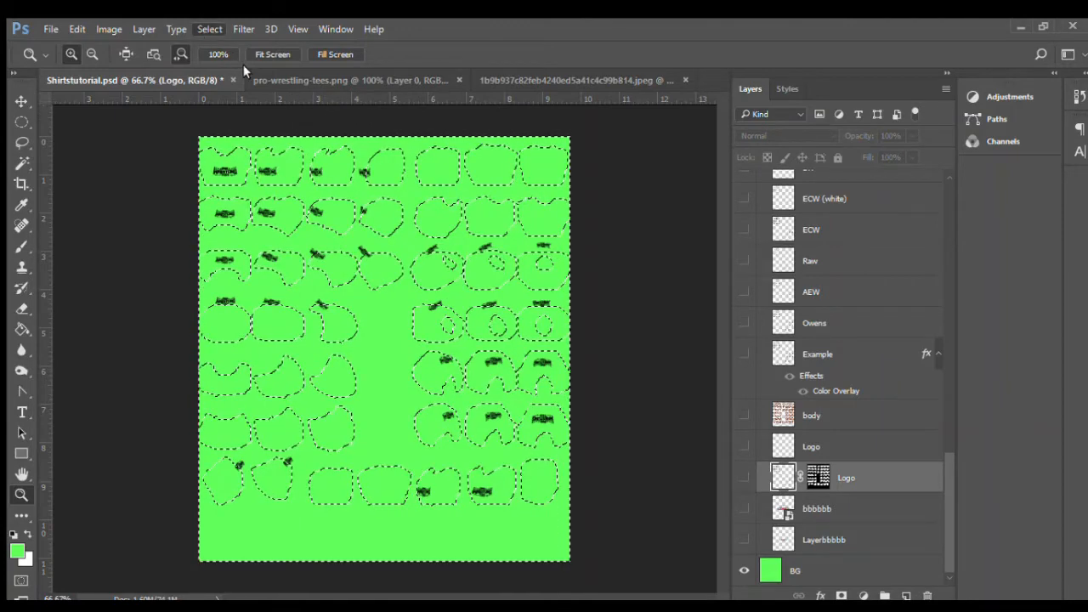
key(ctrl+d)
drag(946, 458, 937, 150)
click(804, 184)
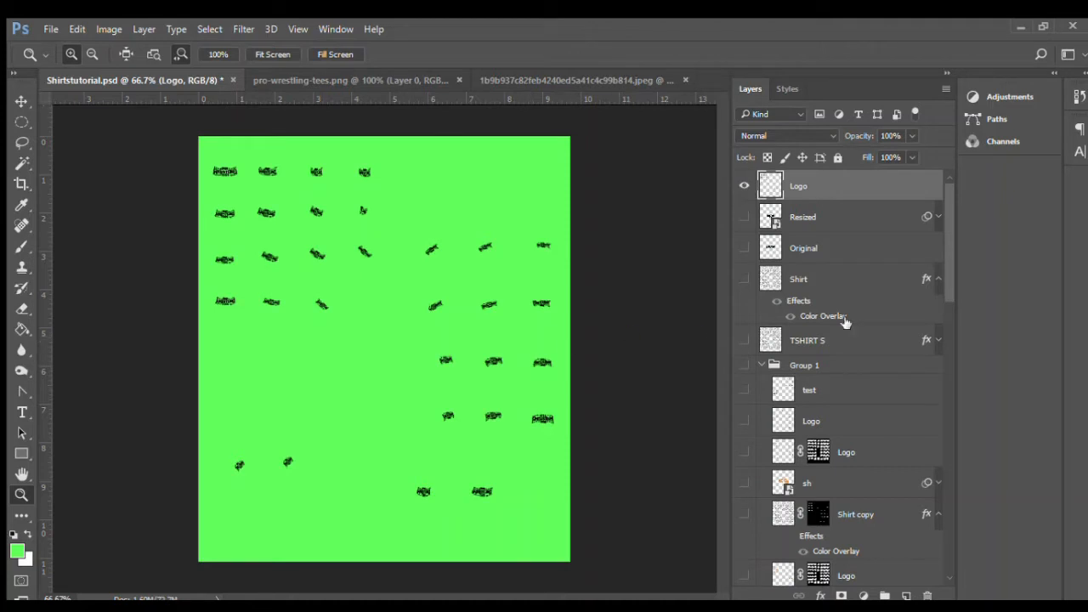
drag(950, 208, 947, 478)
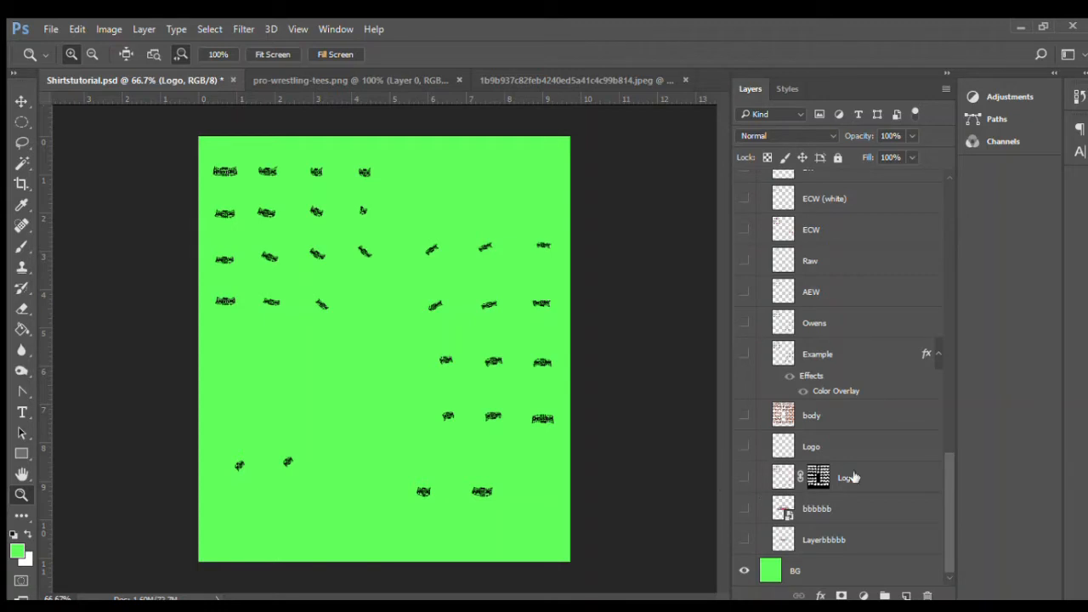
drag(939, 463, 949, 210)
click(762, 306)
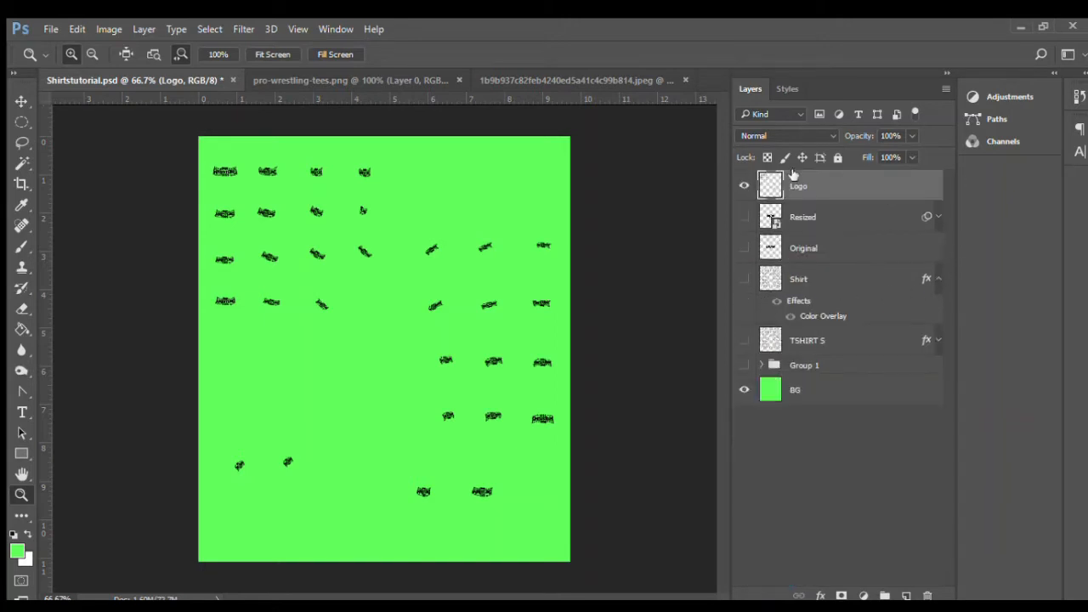
Step: Show the Shirt layer beneath the logos and turn off its Color Overlay effect
click(744, 278)
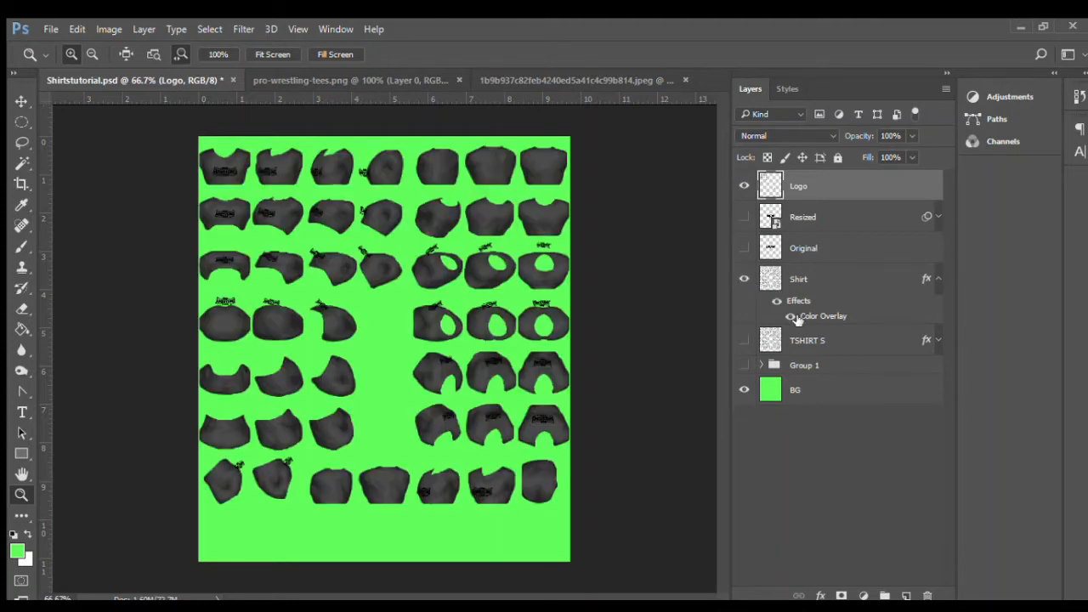
click(788, 315)
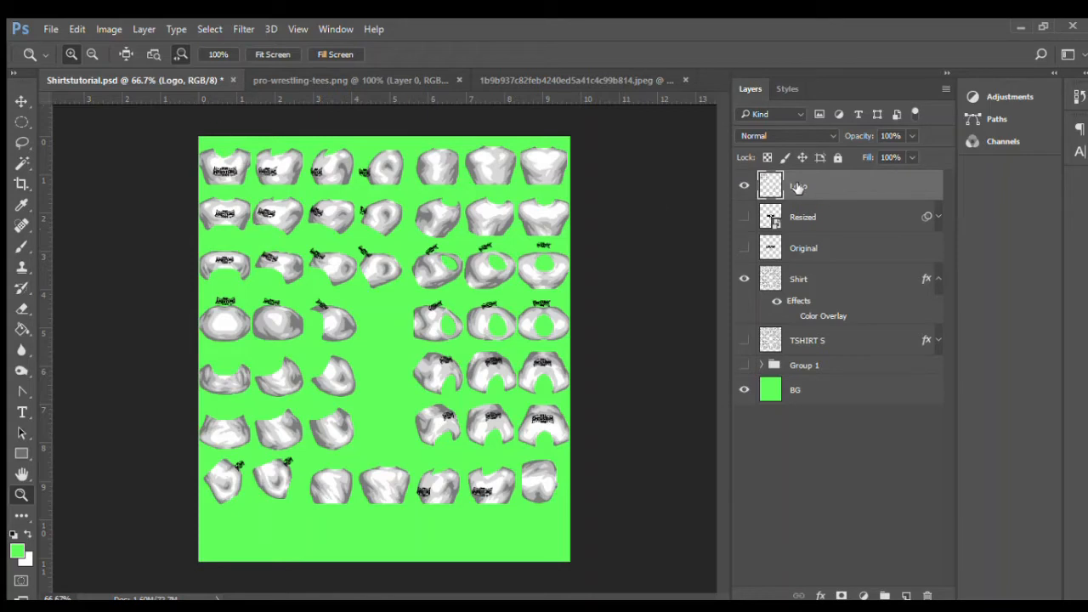
Step: Delete the generated Logo layer and switch visibility from the Shirt layer back to the Resized layer
drag(791, 188, 928, 596)
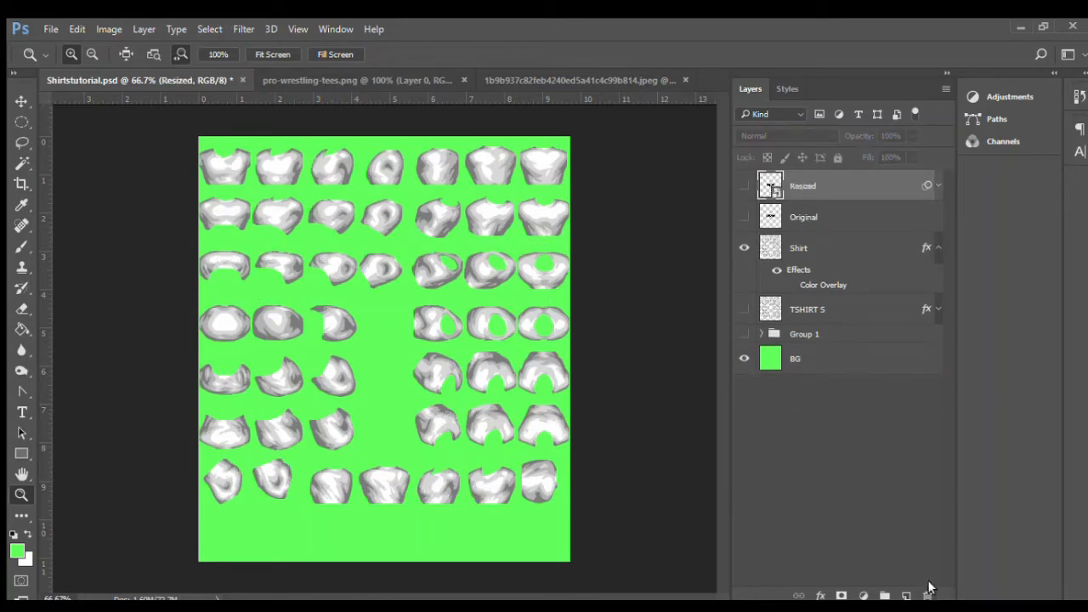
click(743, 185)
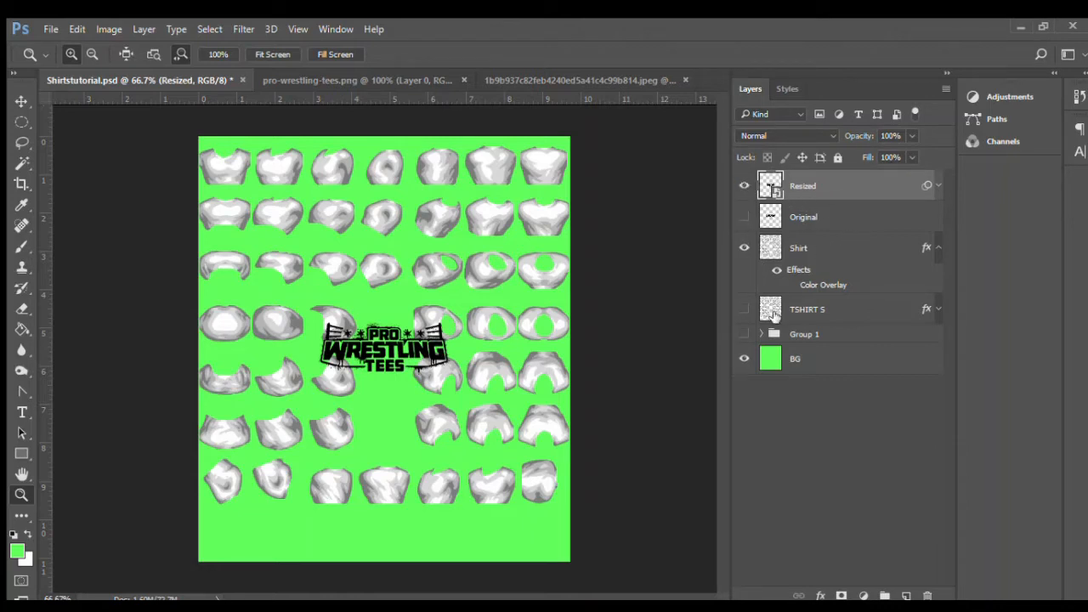
click(744, 247)
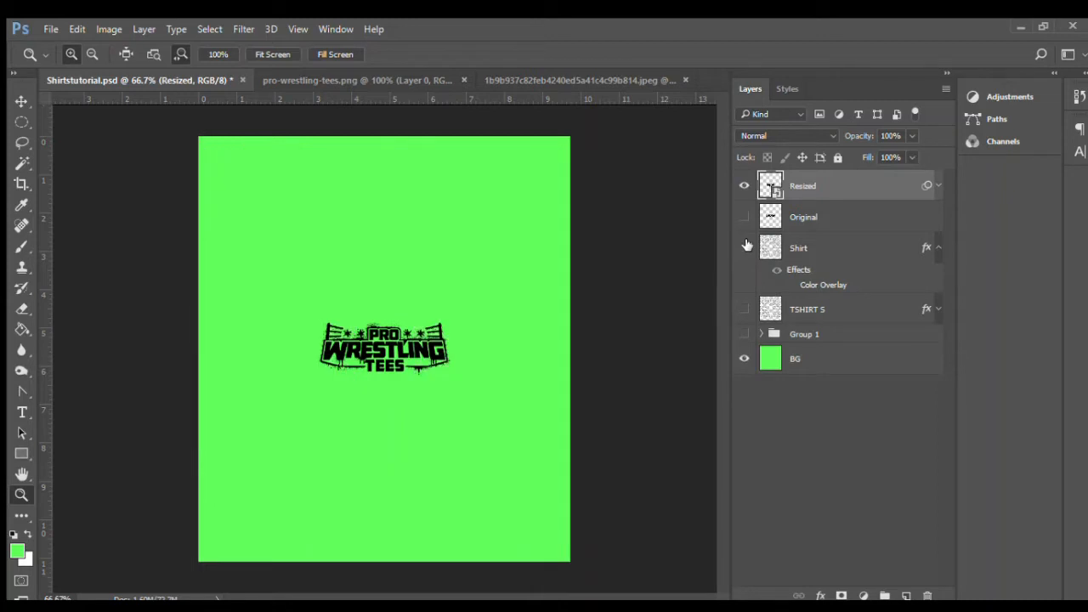
Step: Enlarge the logo on the Resized layer proportionally to about 113%
click(21, 100)
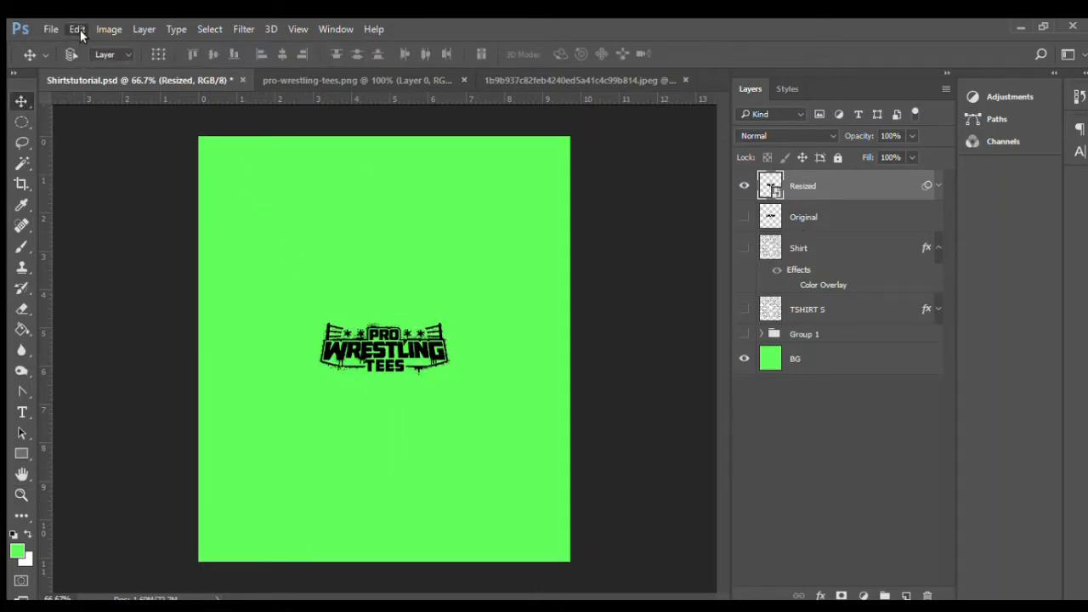
key(ctrl+t)
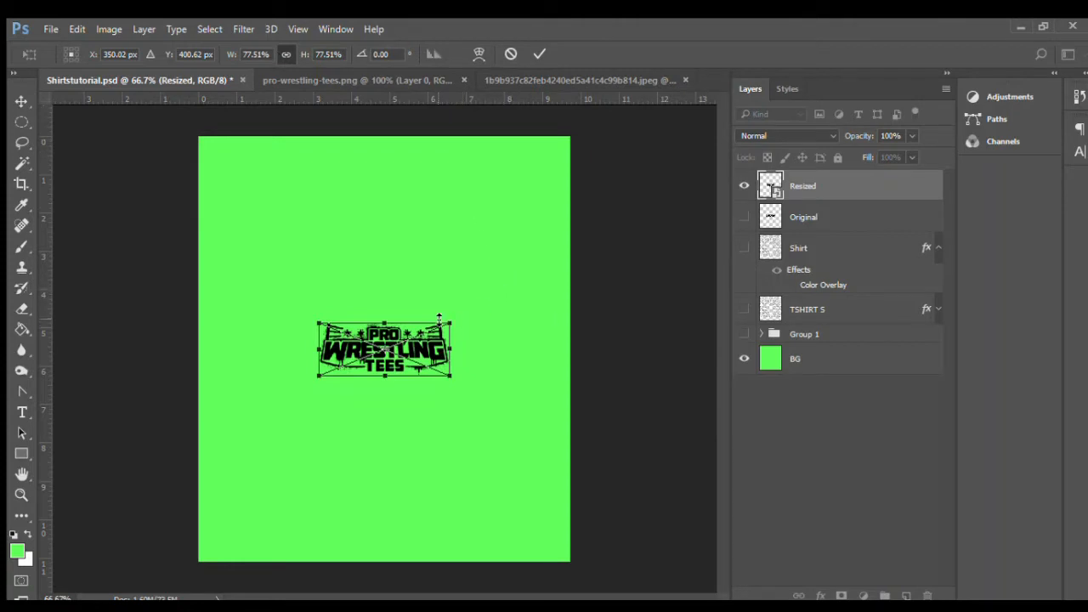
drag(450, 323, 507, 278)
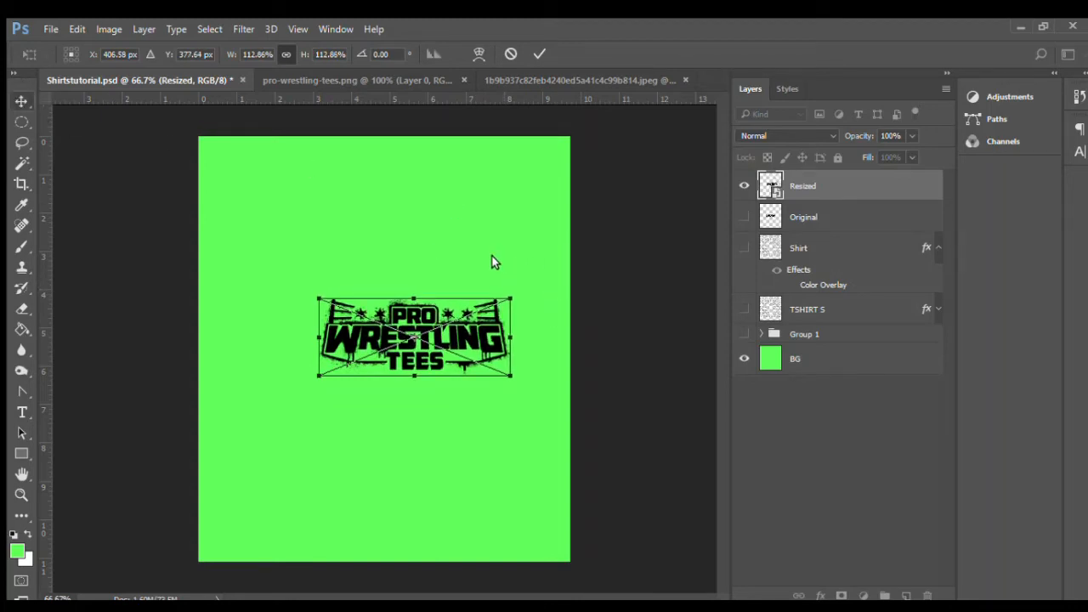
key(Return)
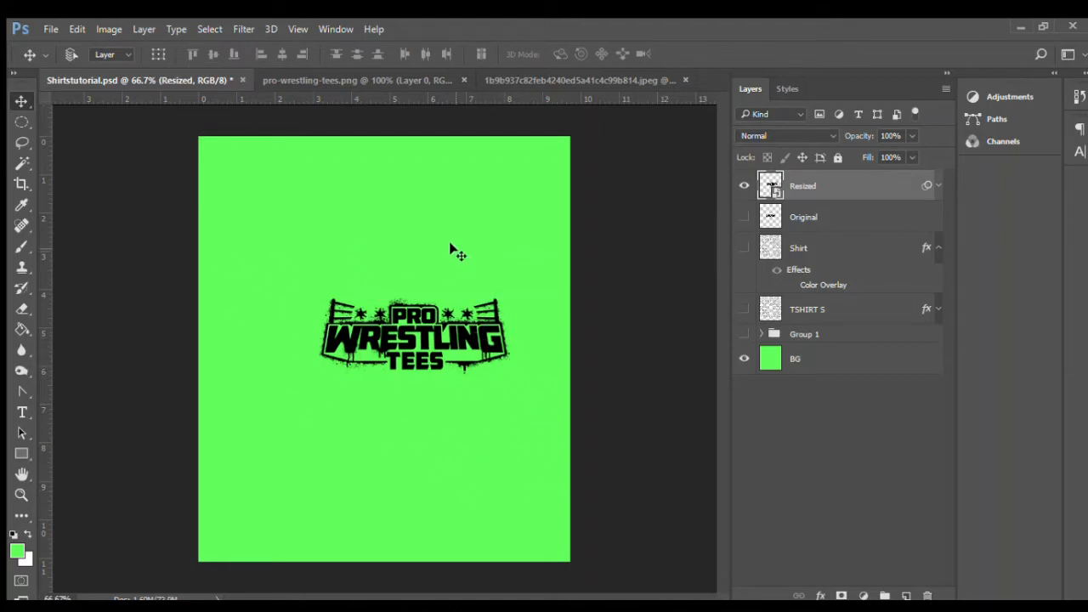
Step: Centre the enlarged logo vertically and horizontally on the whole canvas, then clear the selection
key(ctrl)
key(ctrl+a)
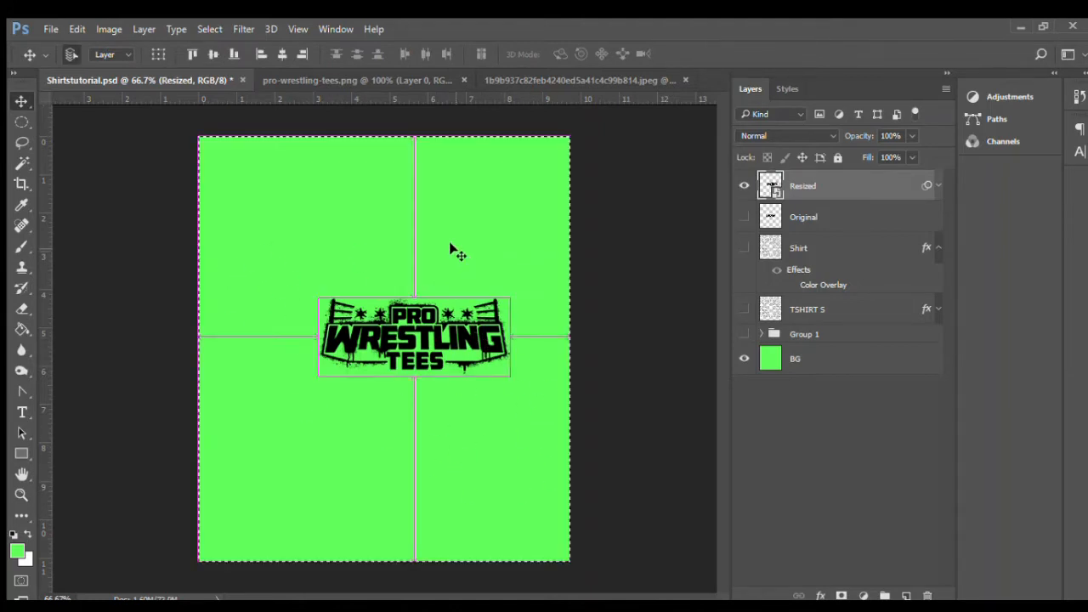
click(213, 53)
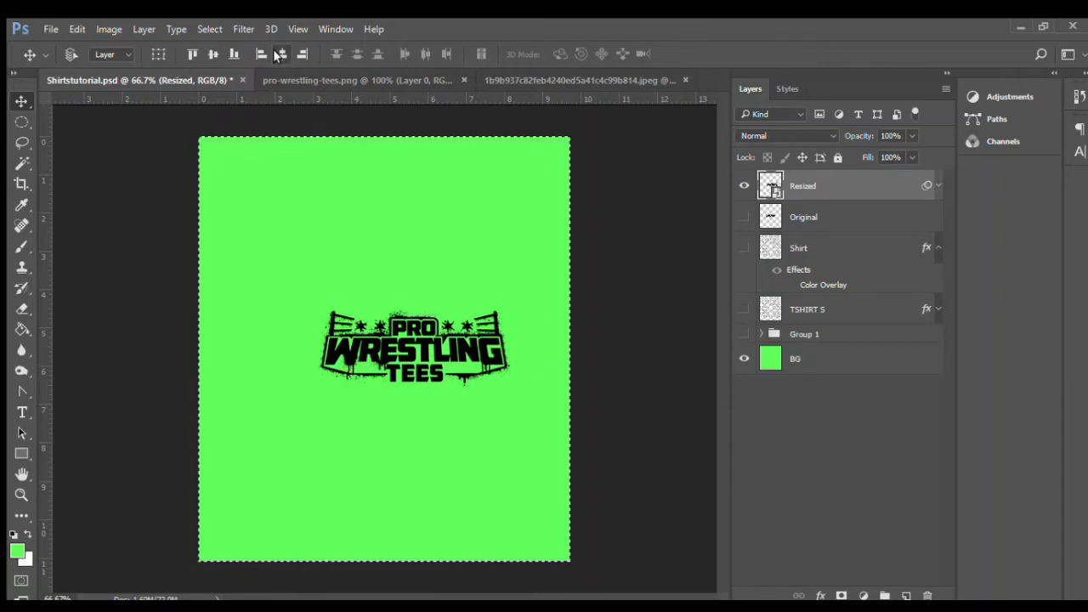
click(278, 55)
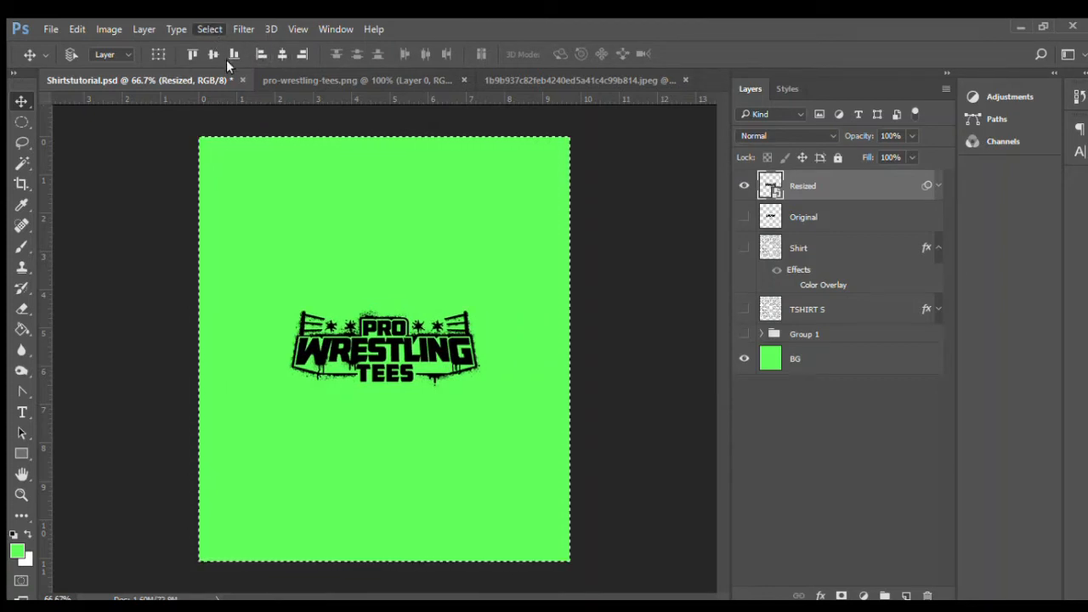
key(ctrl+d)
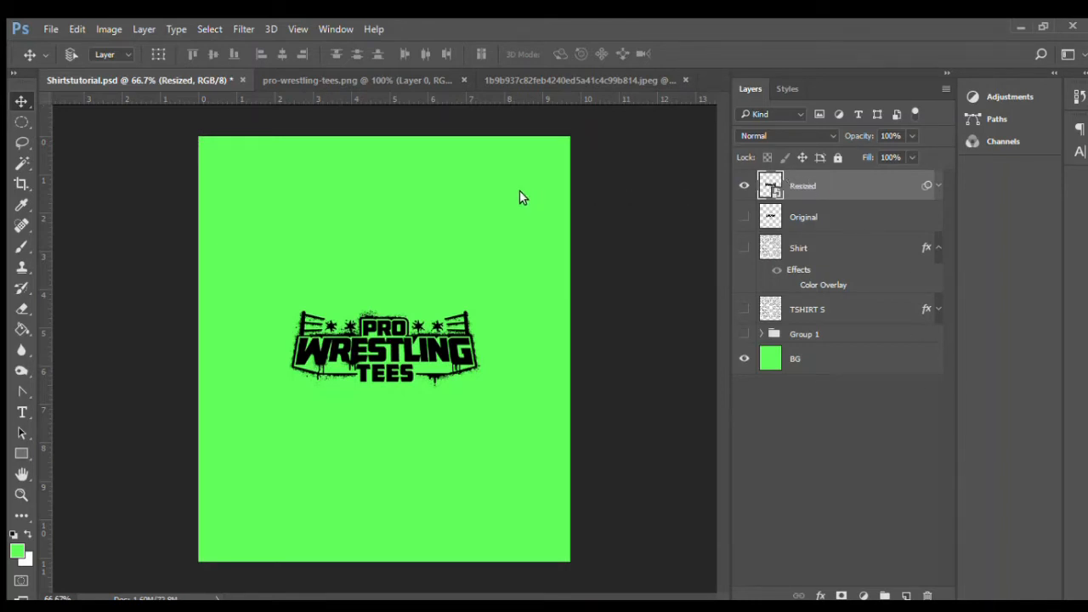
Step: Duplicate the centred Resized logo layer as Layer 1 and hide the Resized layer
key(ctrl+t)
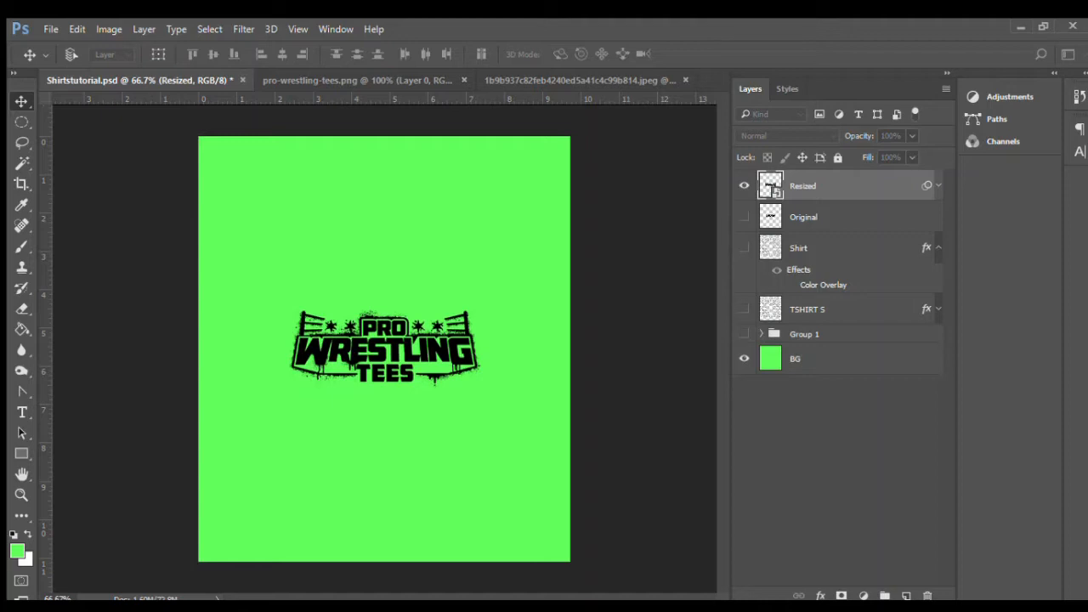
key(ctrl+j)
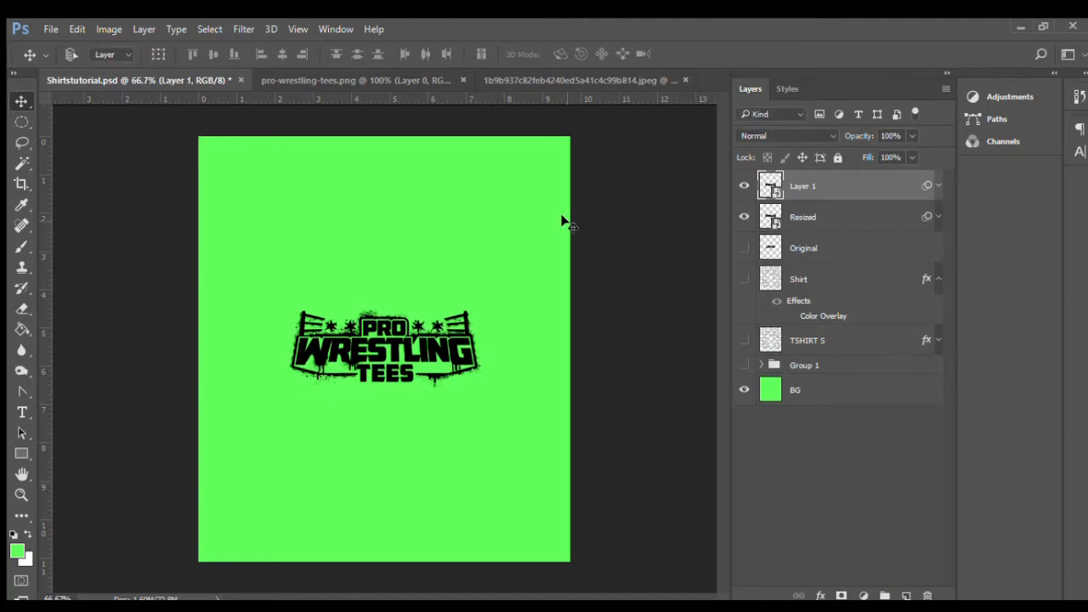
click(743, 217)
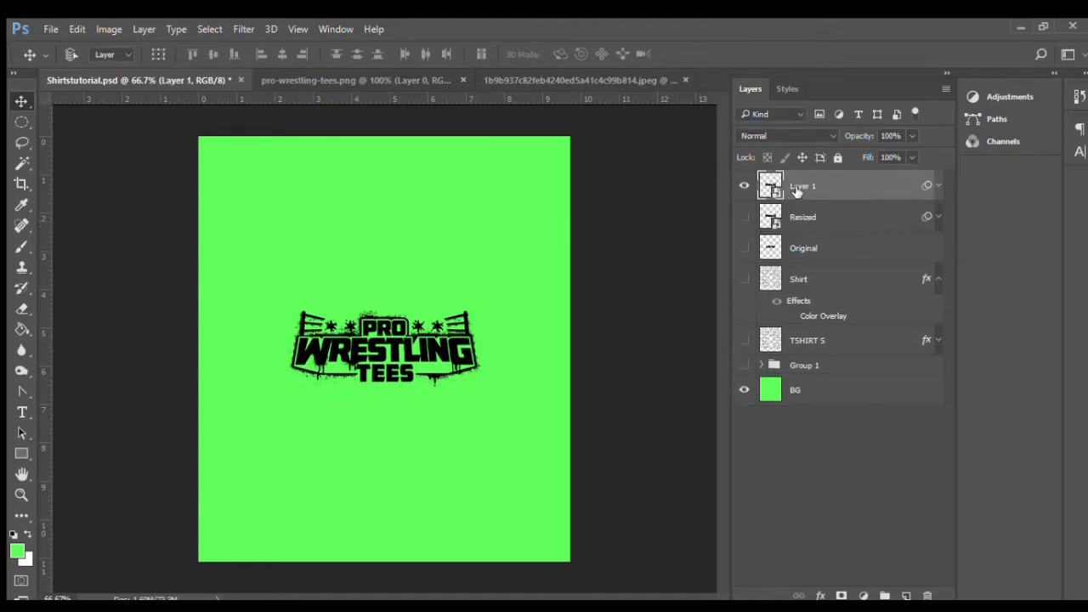
Step: Generate distorted logo copies from the enlarged Layer 1 for every shirt sprite position, merged into one layer named Logo
click(515, 372)
click(745, 390)
drag(938, 595, 935, 595)
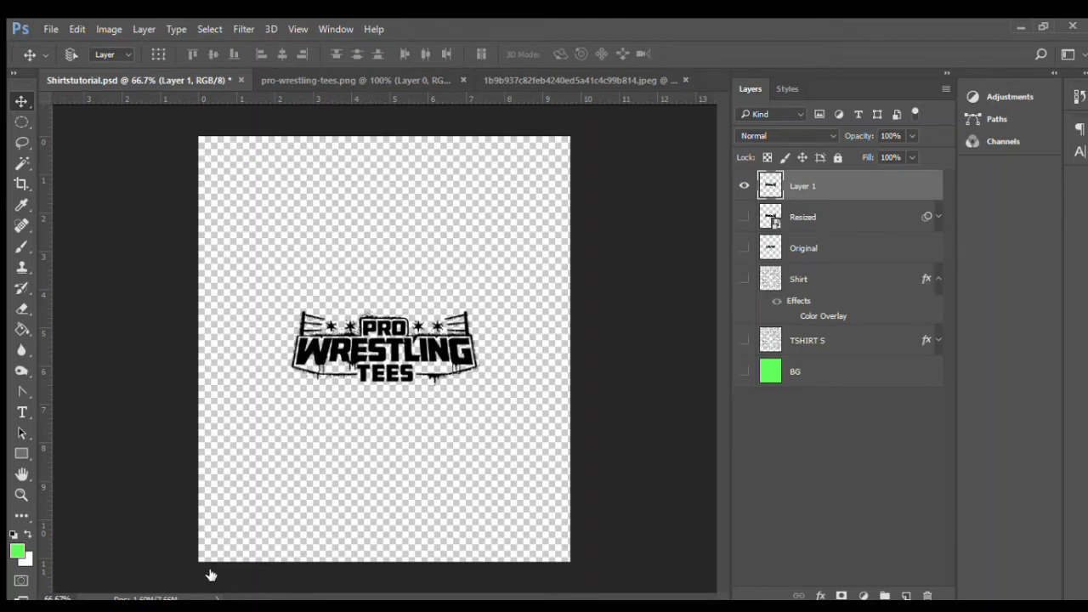
key(ctrl+j)
key(ctrl+j)
key(ctrl+j)
key(ctrl+j)
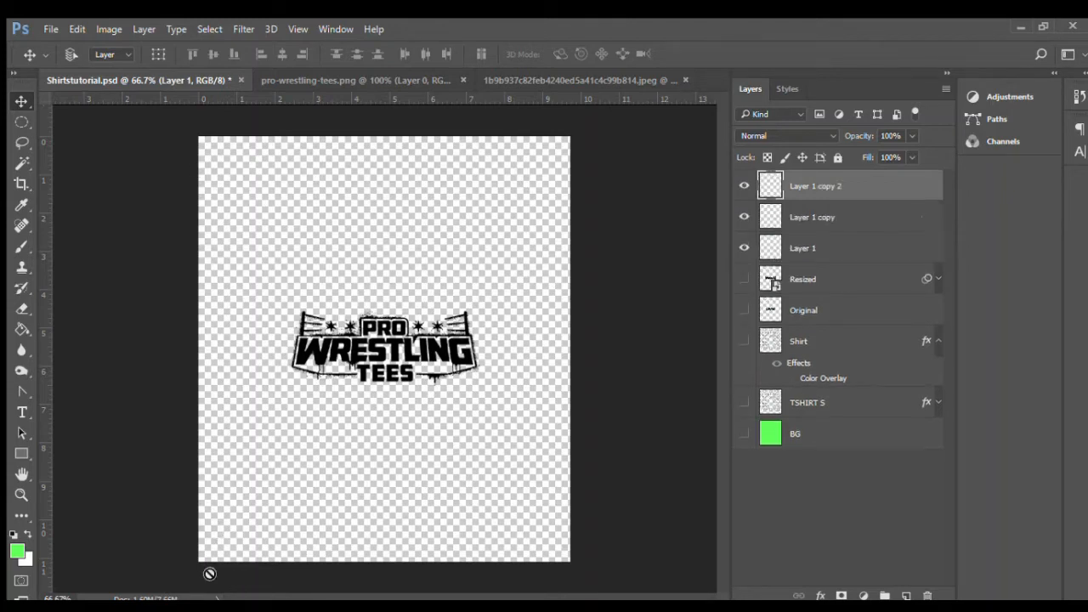
key(ctrl+j)
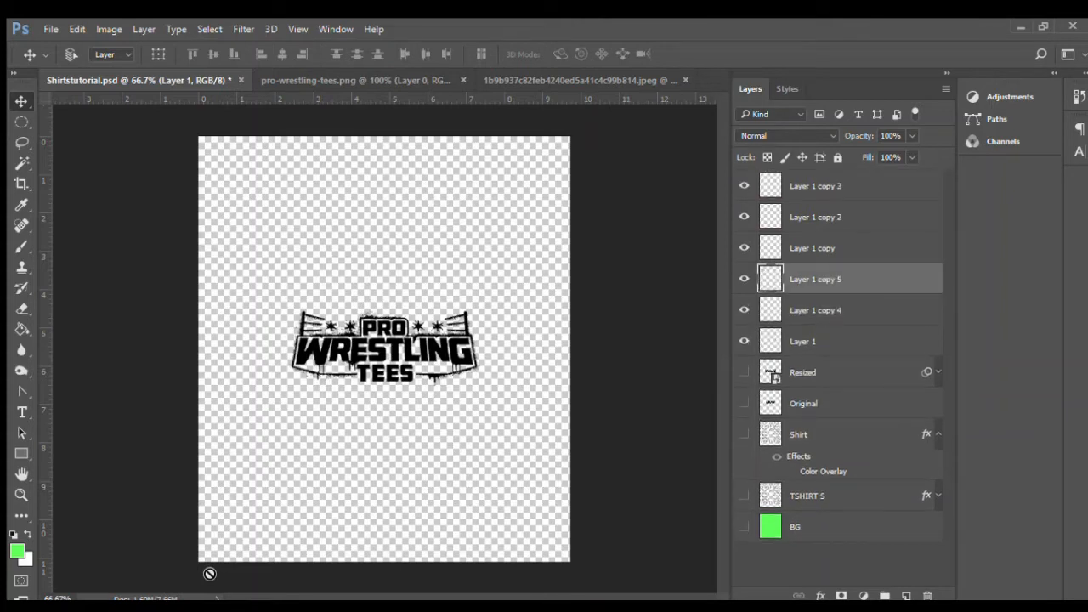
key(ctrl+j)
key(ctrl+j)
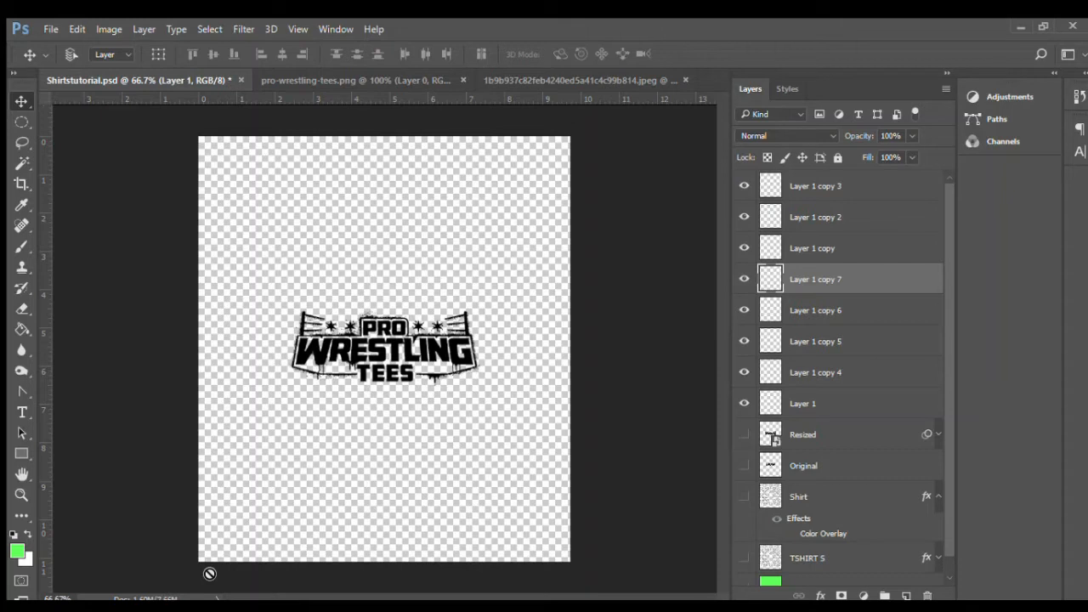
key(ctrl+j)
key(ctrl+j)
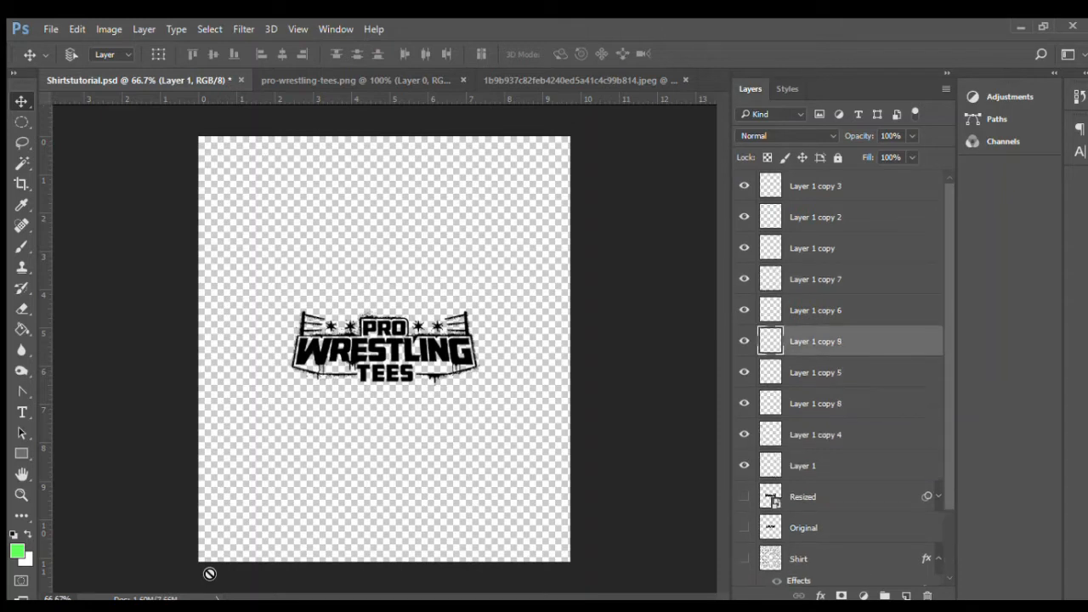
key(ctrl+j)
key(ctrl+j)
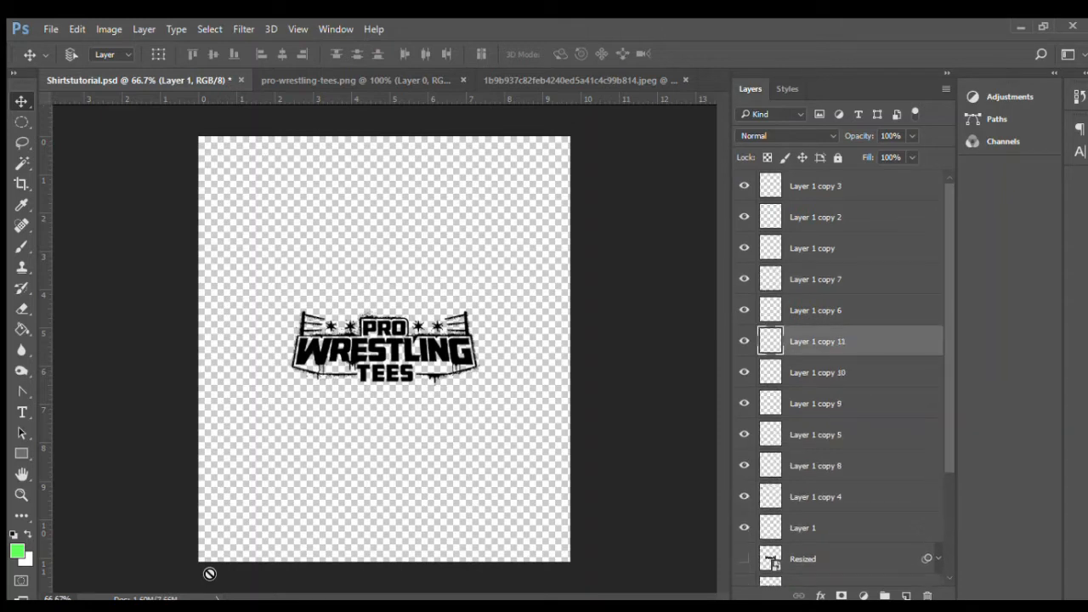
key(ctrl+j)
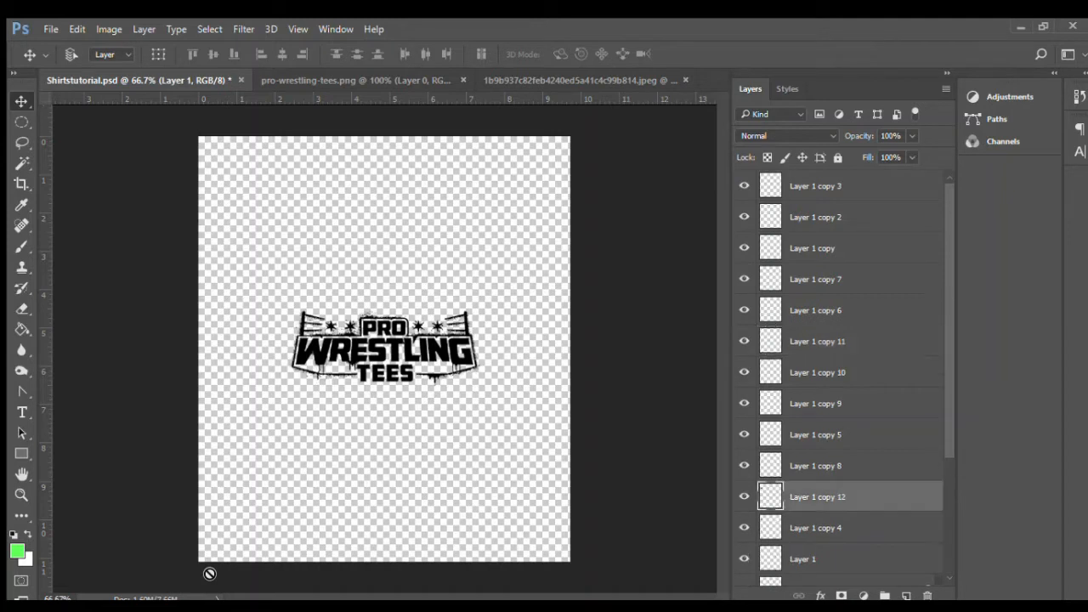
key(ctrl+j)
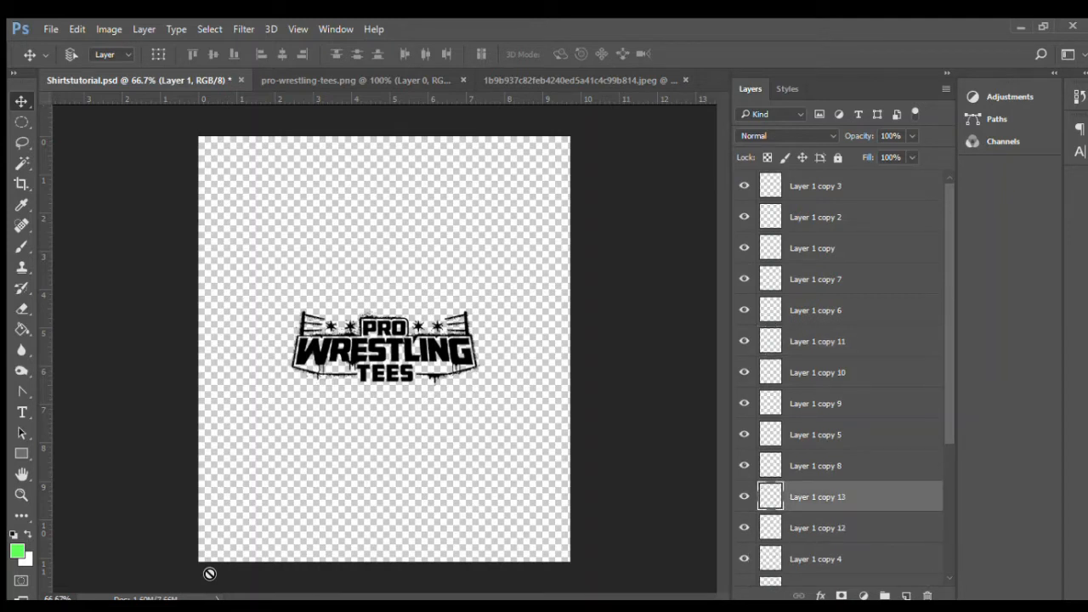
key(ctrl+j)
key(ctrl+j)
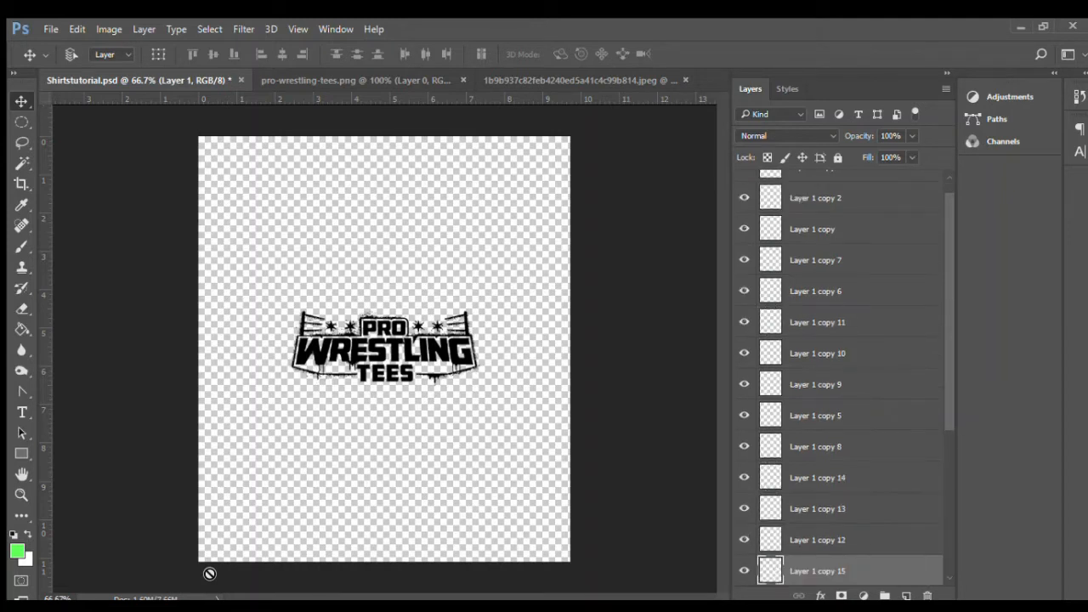
key(ctrl+j)
key(ctrl+j)
key(ctrl+alt+a)
key(ctrl+j)
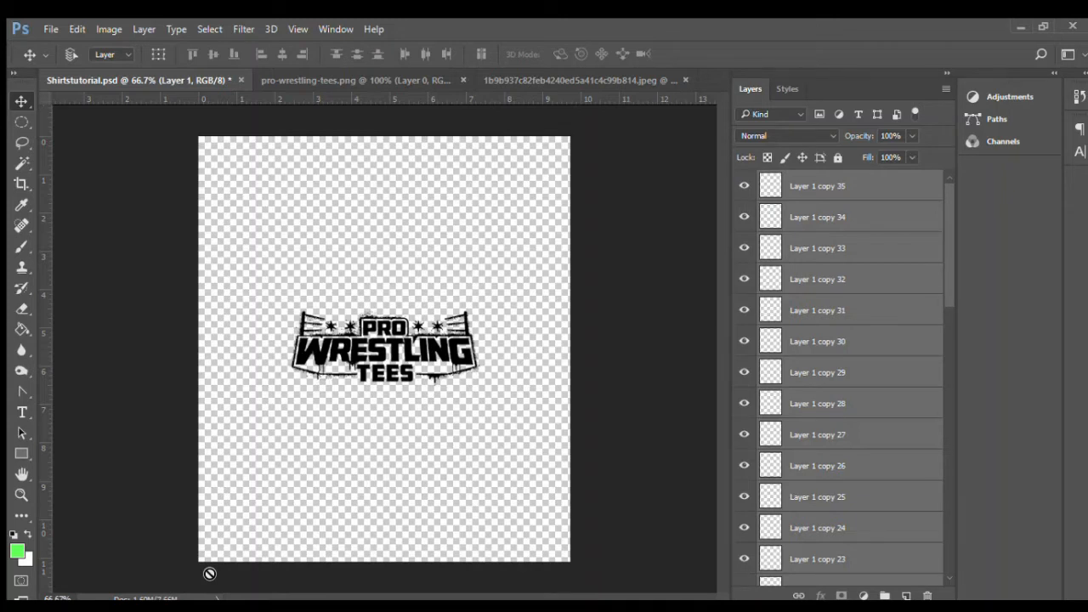
key(ctrl+e)
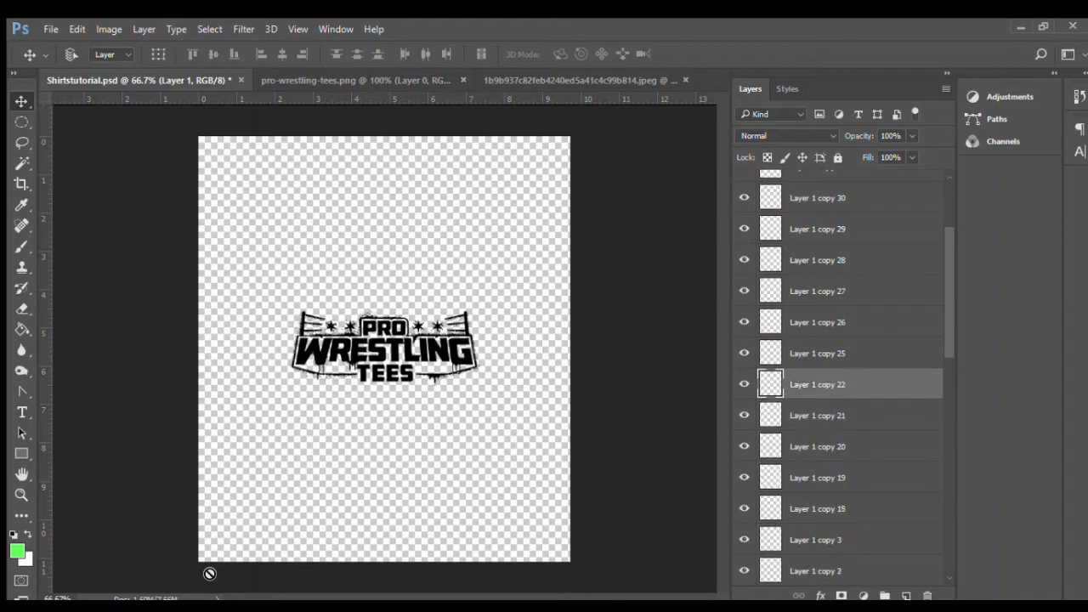
key(ctrl+e)
key(ctrl+e)
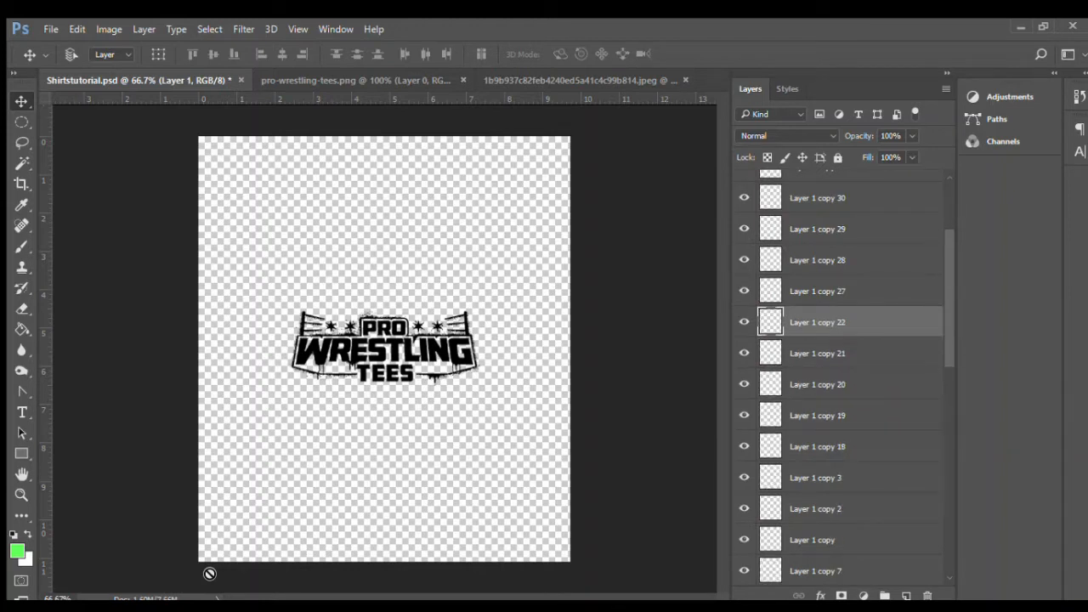
key(ctrl+e)
key(ctrl+e)
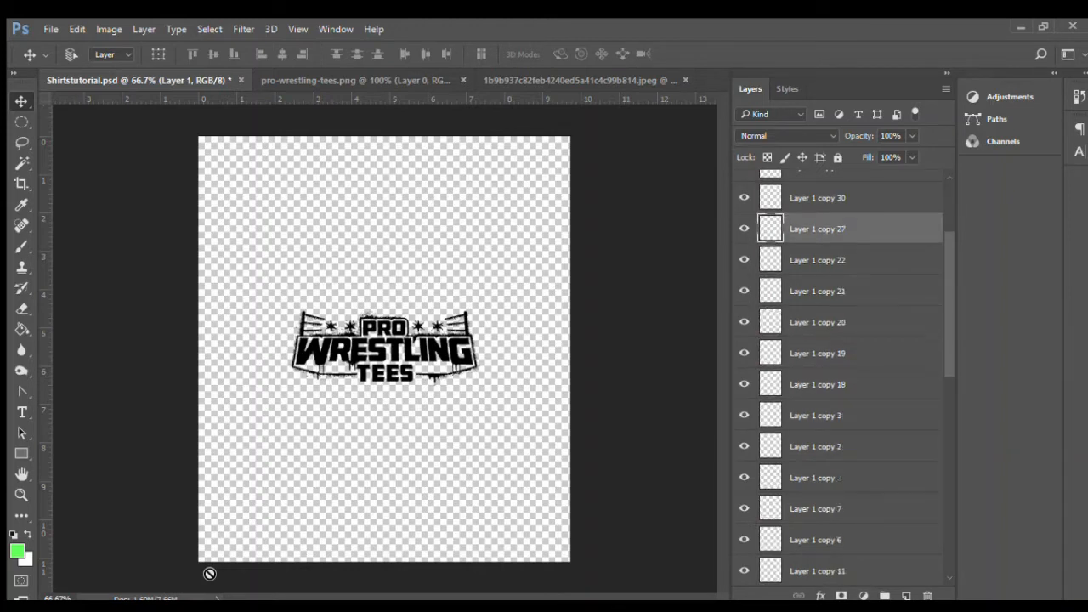
key(ctrl+e)
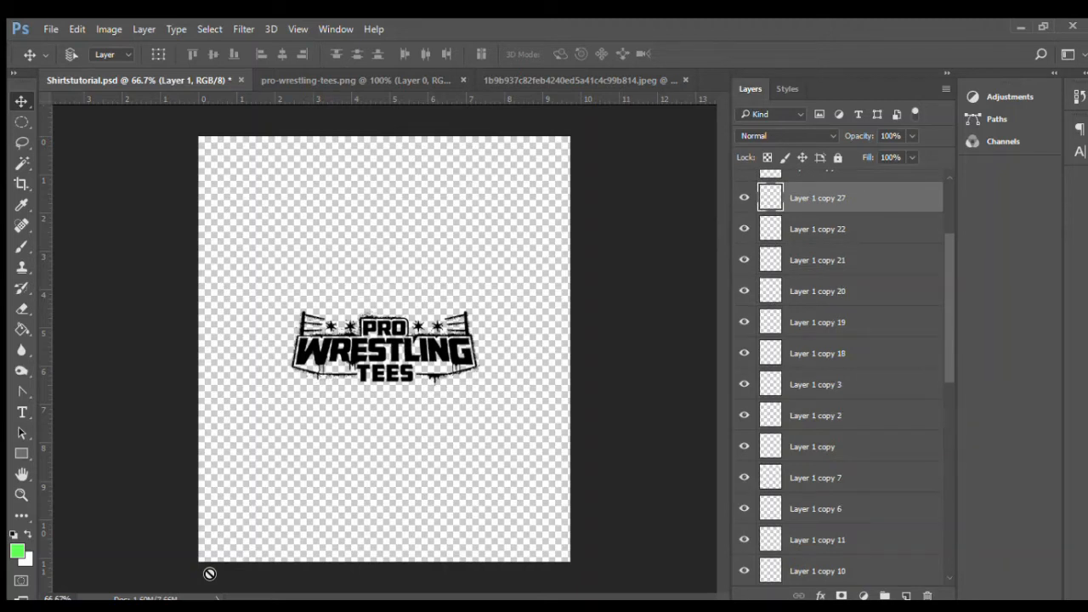
key(alt+bracketright)
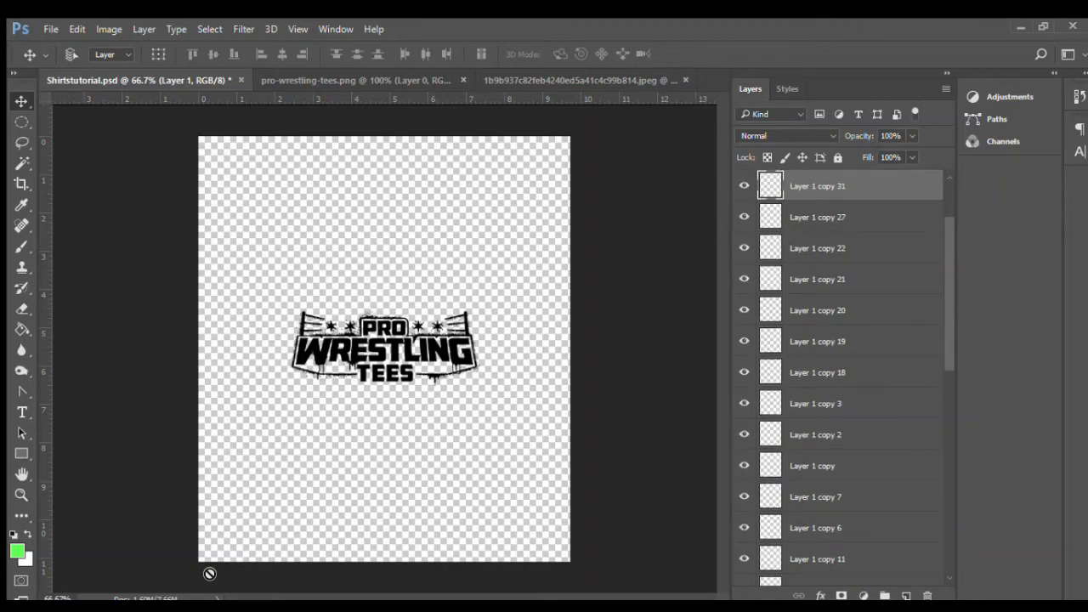
key(alt+bracketright)
key(alt+bracketright)
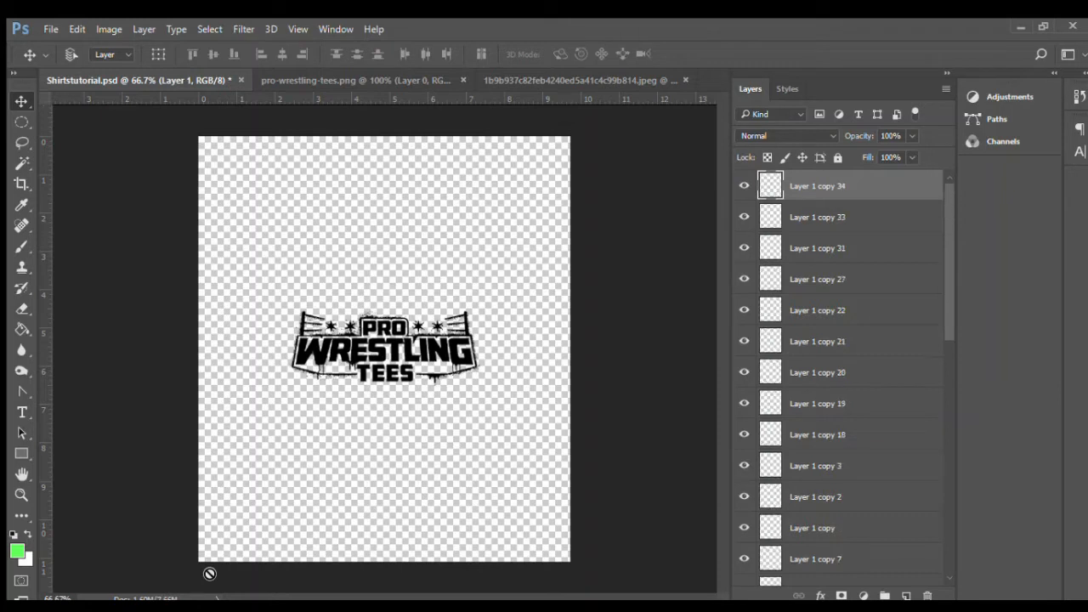
key(alt+bracketright)
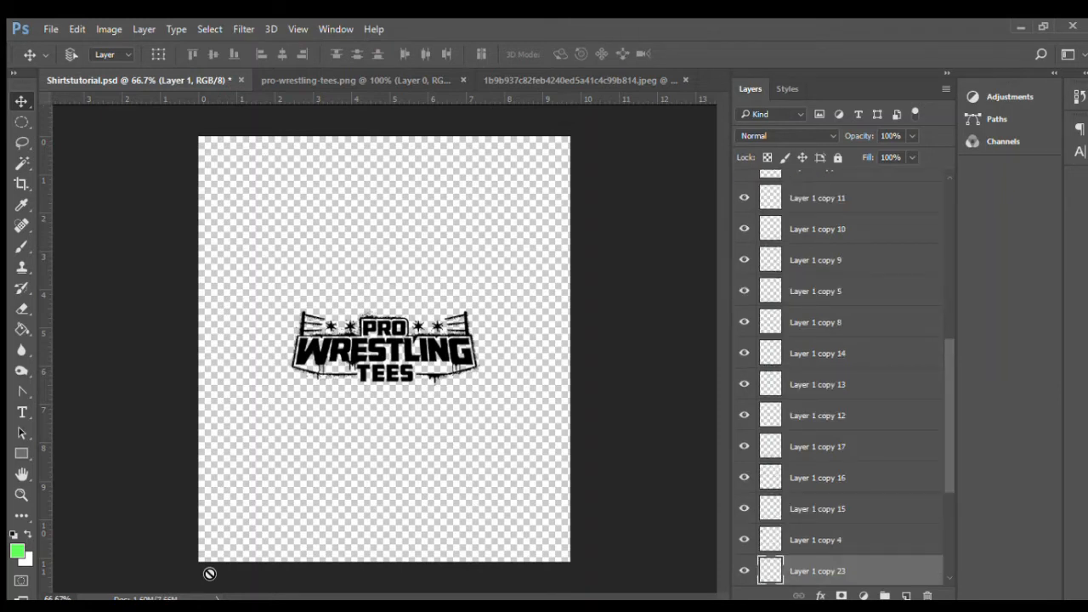
key(ctrl+j)
key(ctrl+j)
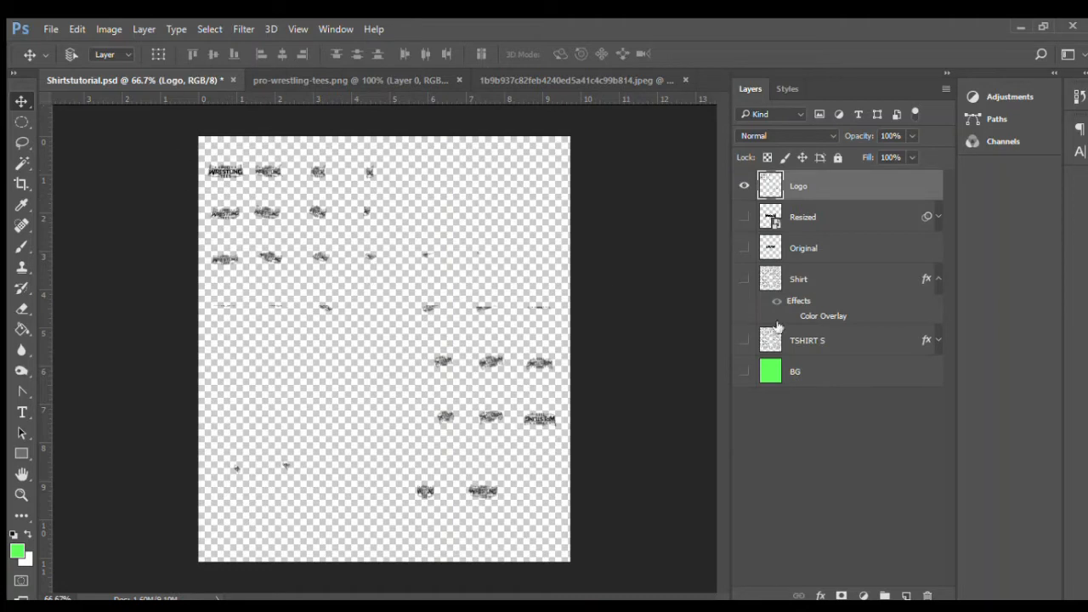
Step: Show the BG and Shirt layers beneath the new logo copies, leaving TSHIRT S hidden
click(744, 371)
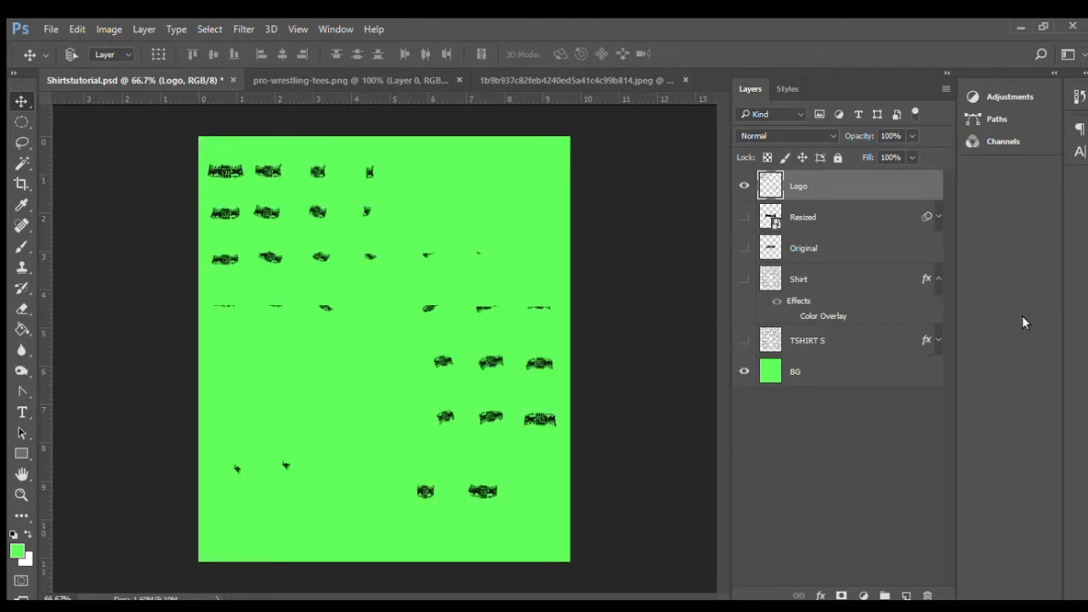
click(744, 340)
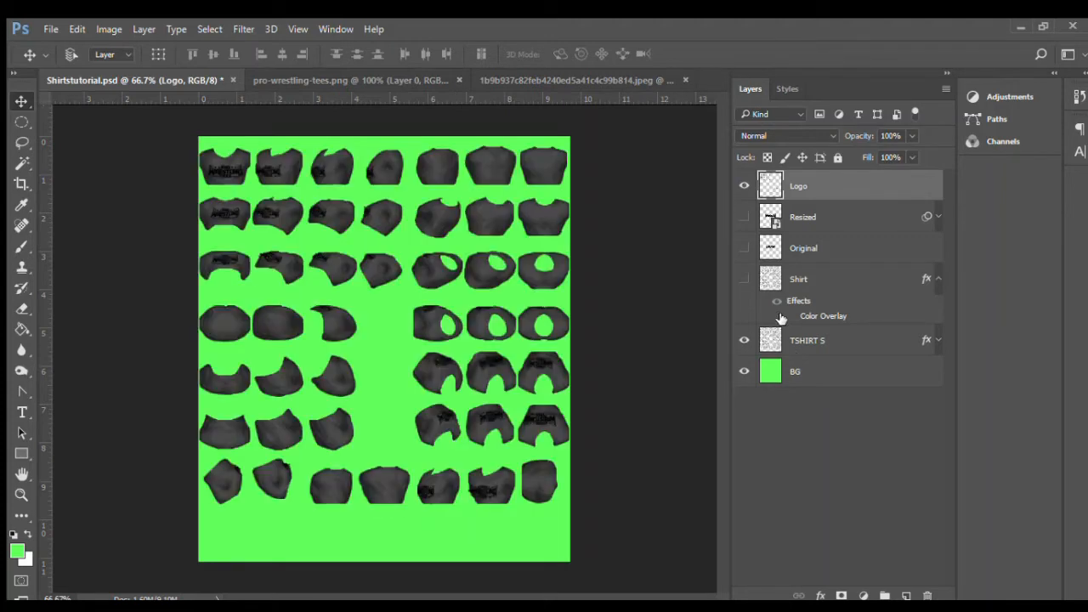
click(745, 340)
click(744, 279)
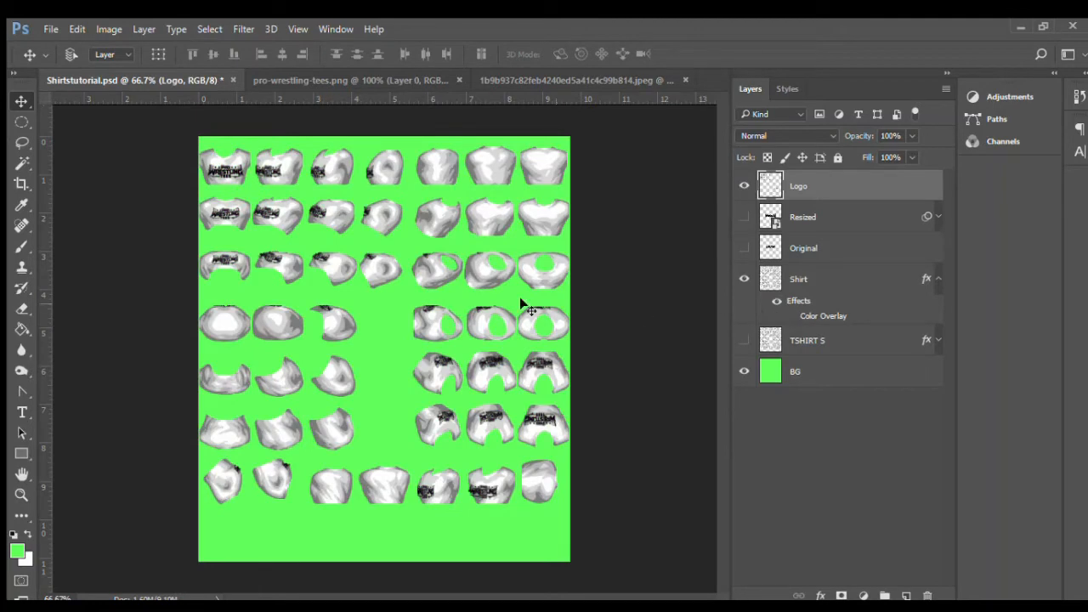
Step: Examine up close how the enlarged logos fit on the upper rows of shirt sprites
click(21, 494)
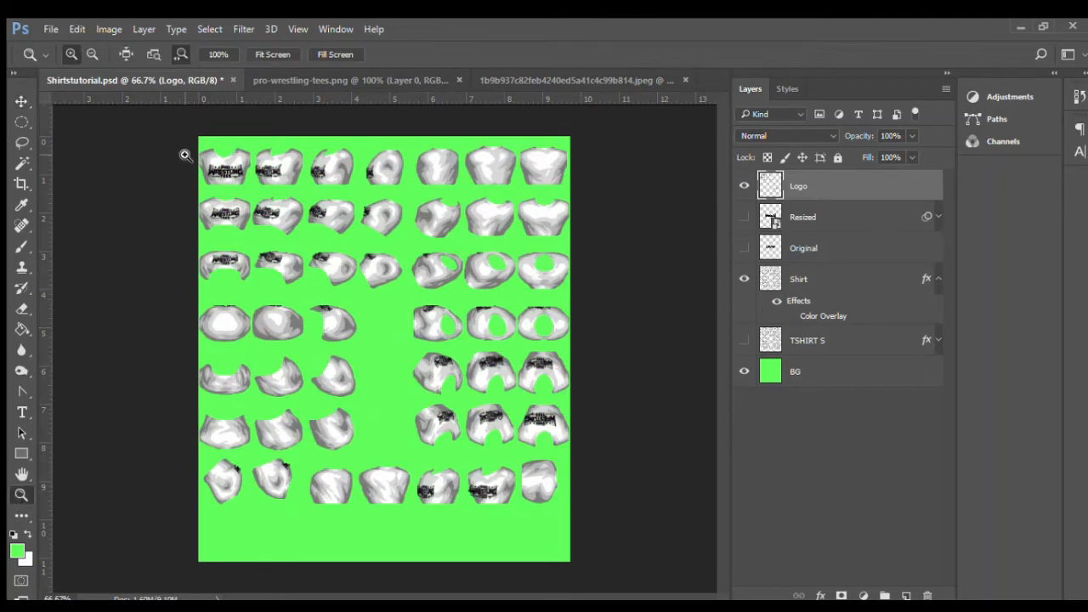
click(182, 150)
click(231, 186)
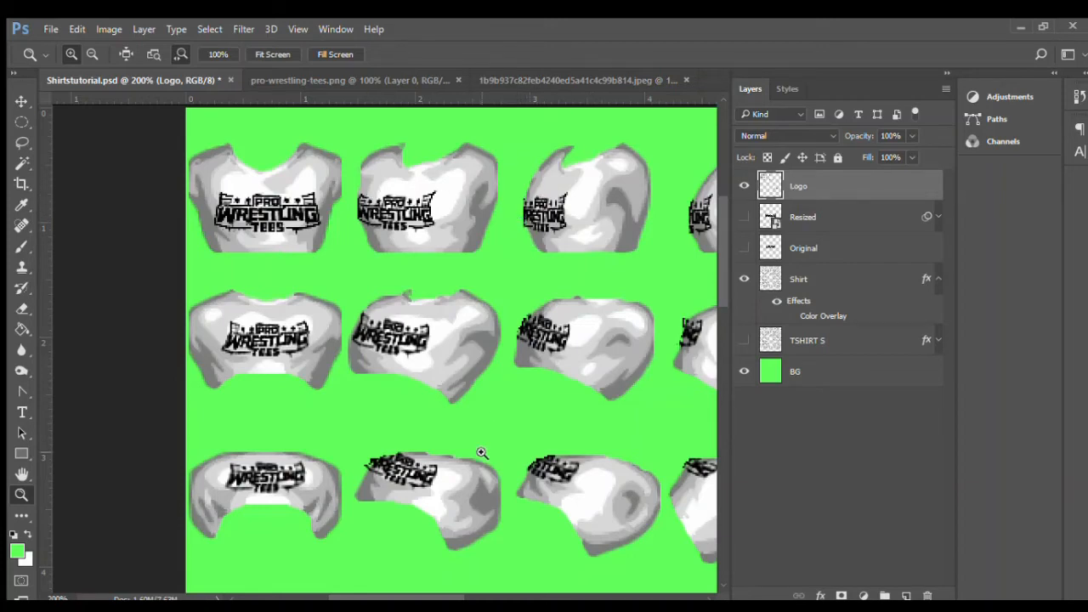
click(522, 196)
click(528, 223)
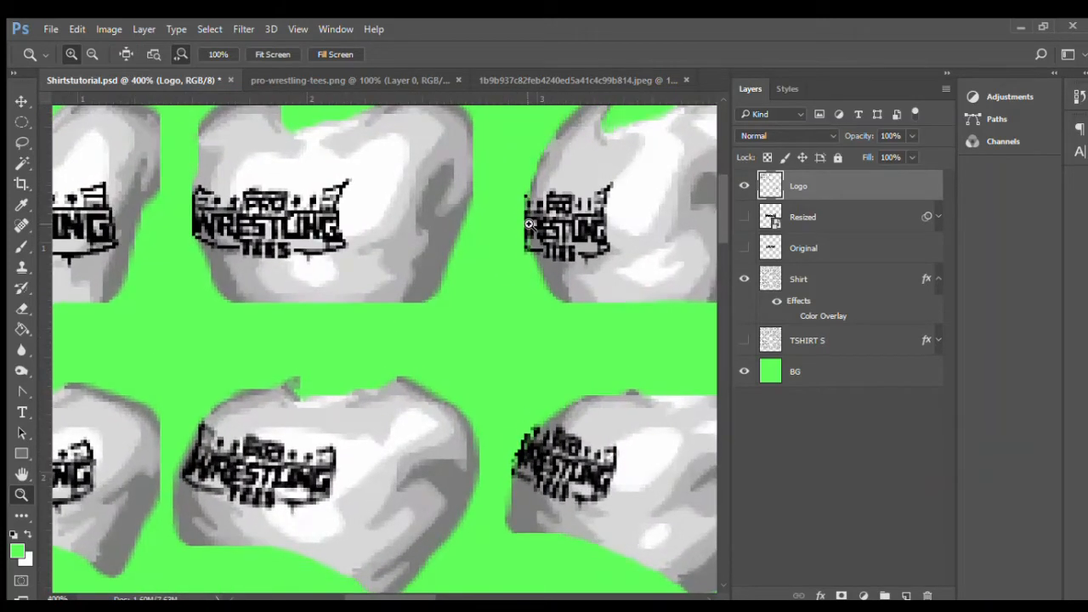
Step: Add a layer mask to the Logo layer from the Shirt layer's outline so the logos stay within the shirt sprites
click(520, 231)
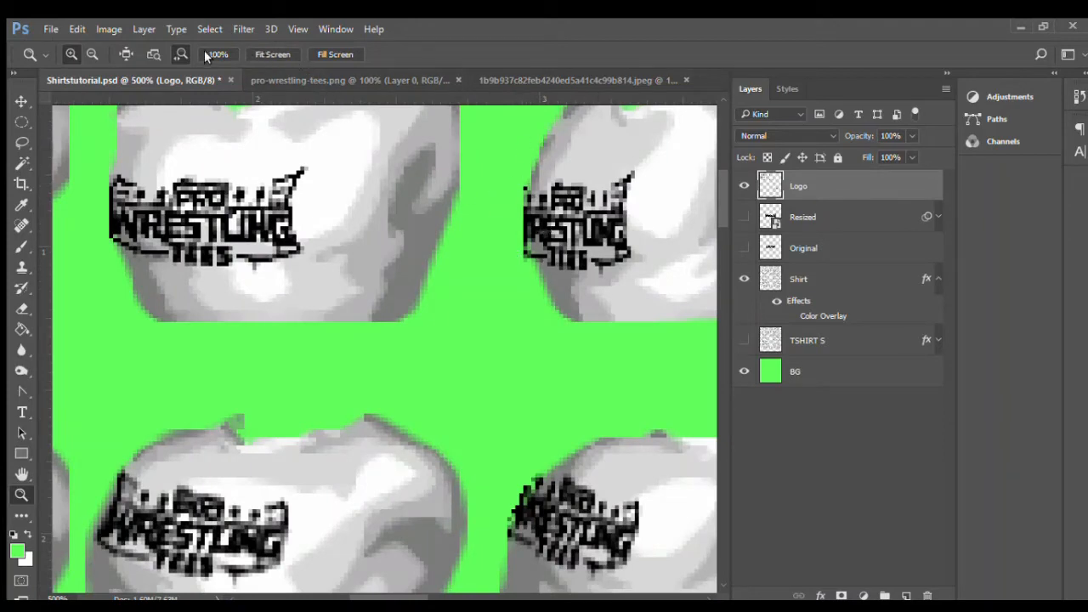
click(258, 54)
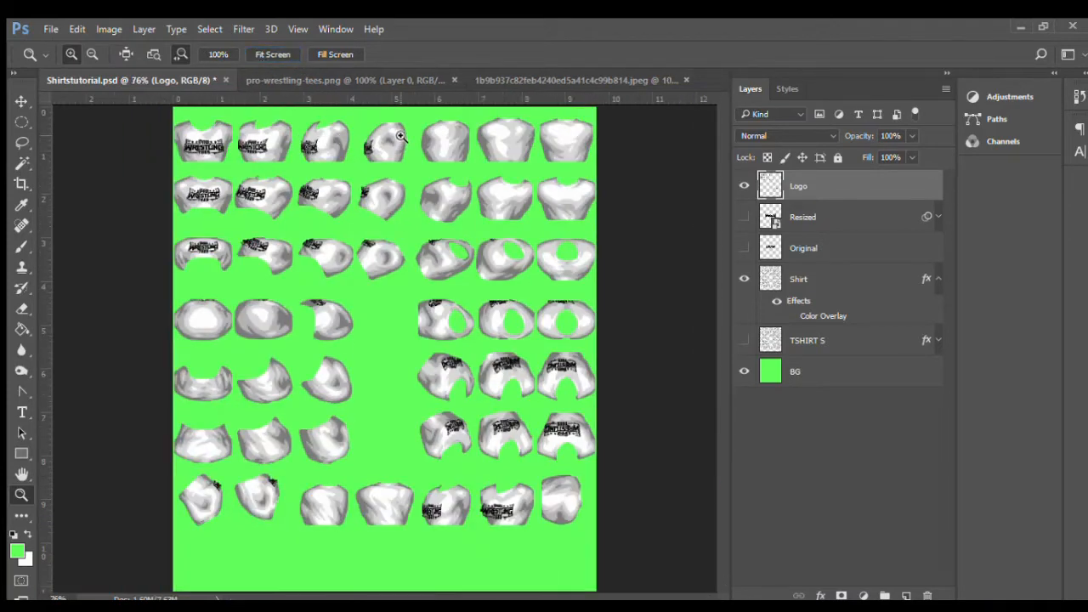
click(212, 55)
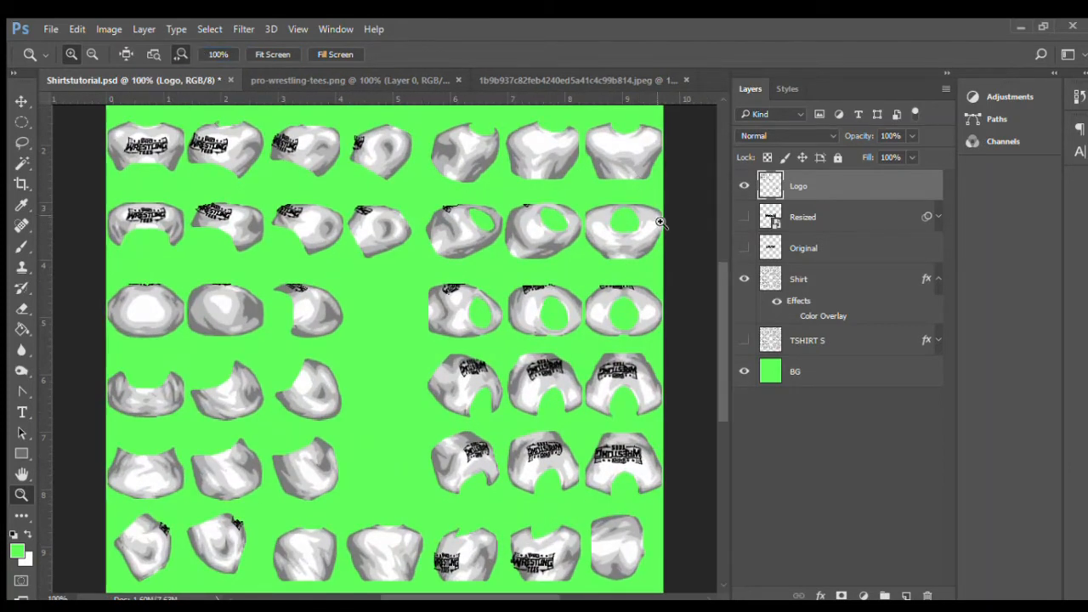
scroll(715, 302, up, 4)
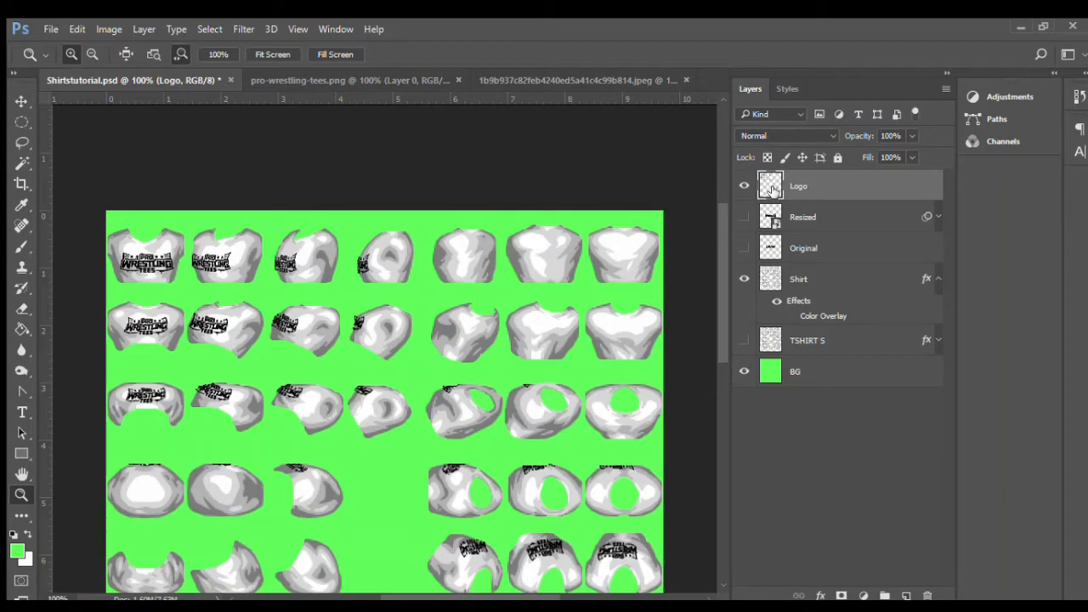
ctrl+click(770, 279)
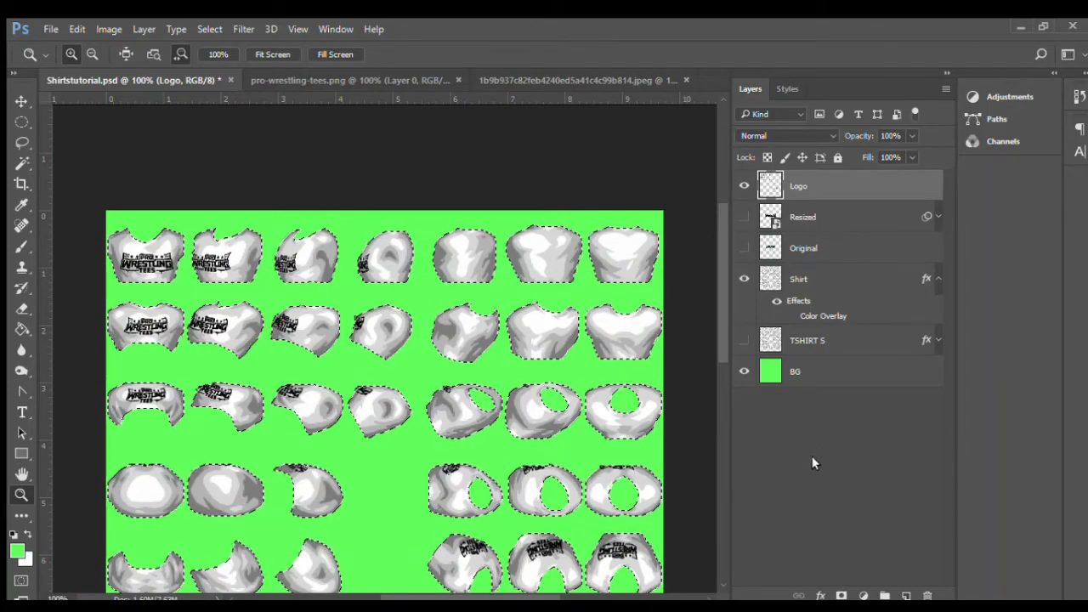
click(840, 595)
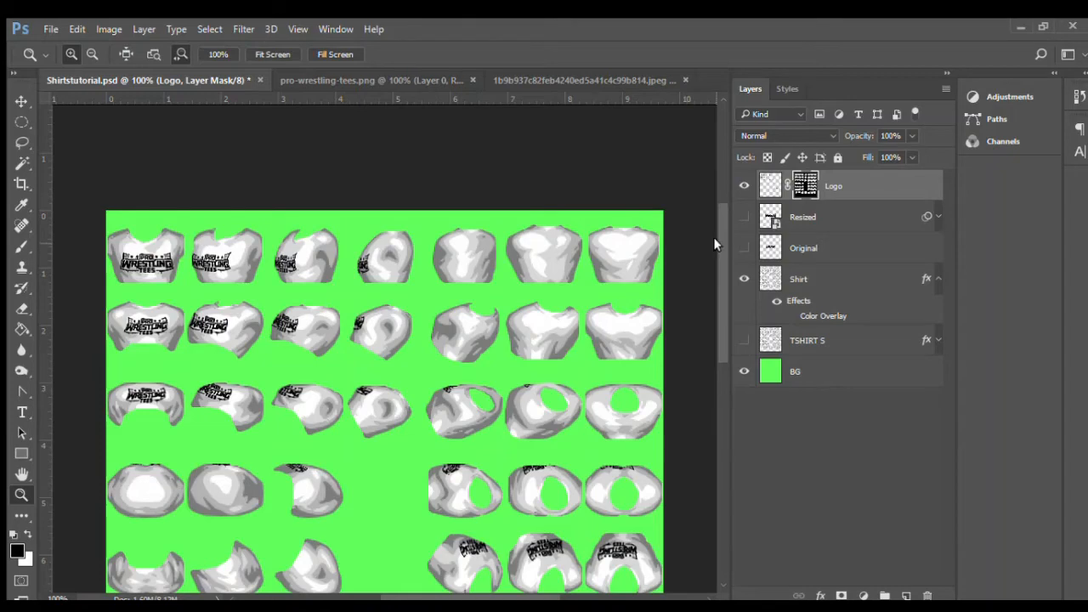
Step: Duplicate the Shirt layer as Depth and place the duplicate above the Logo layer
drag(718, 239, 724, 320)
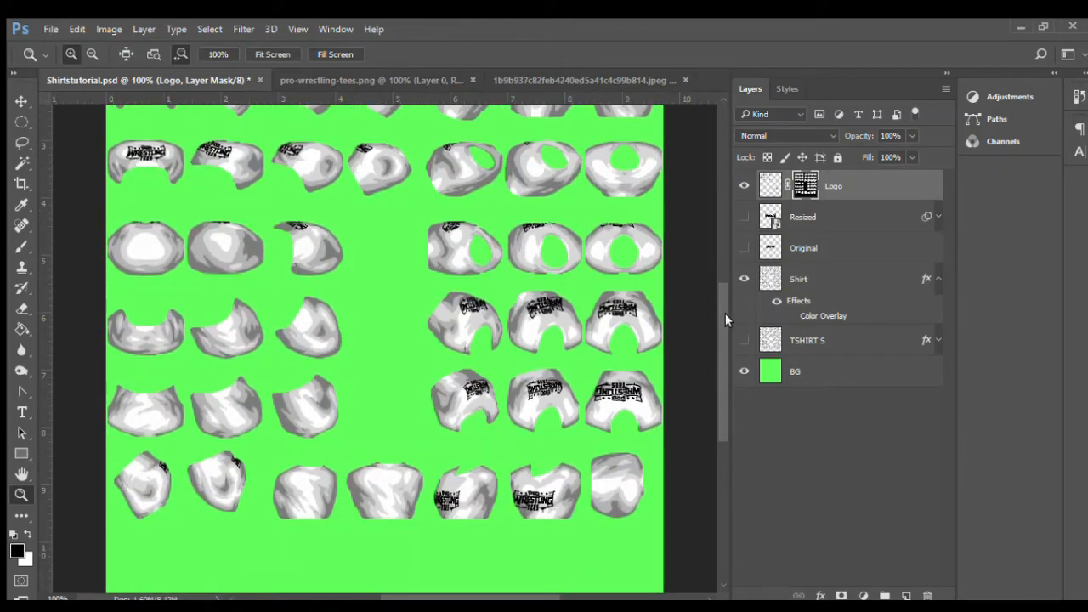
drag(725, 313, 711, 221)
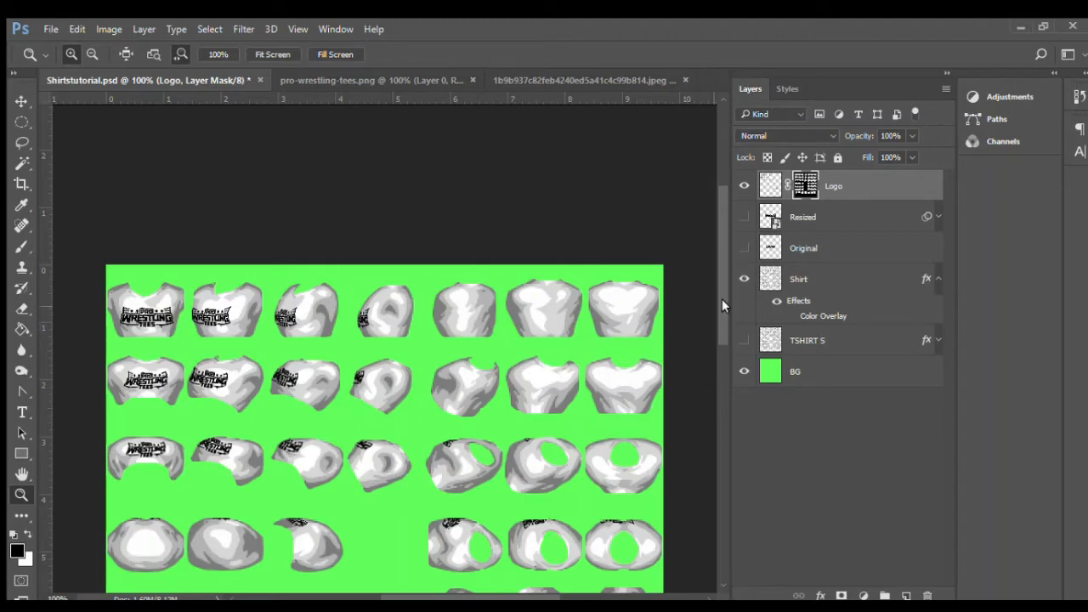
drag(719, 202, 738, 219)
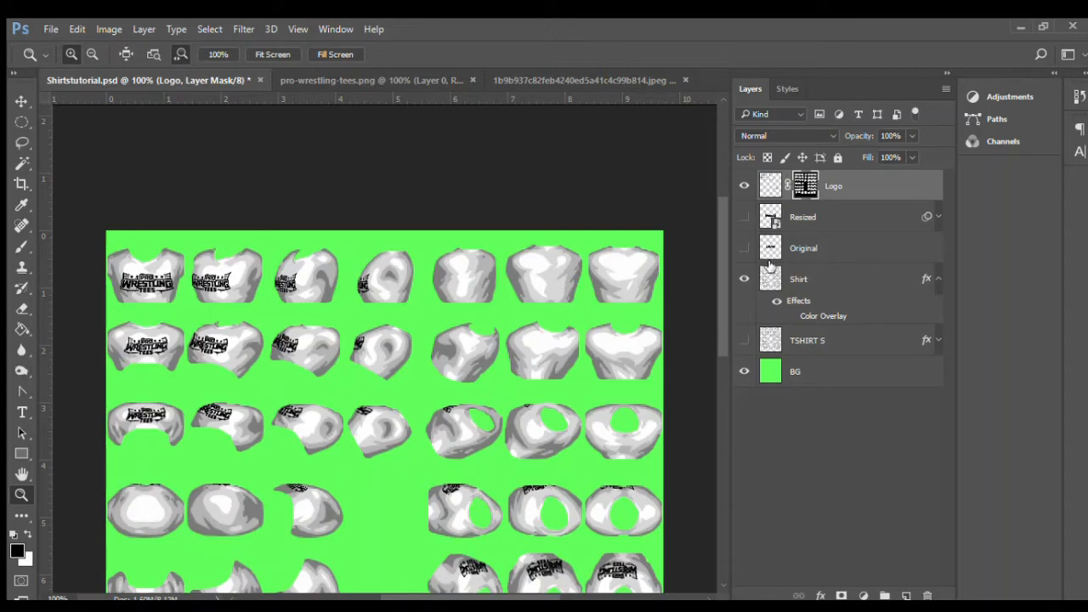
click(841, 281)
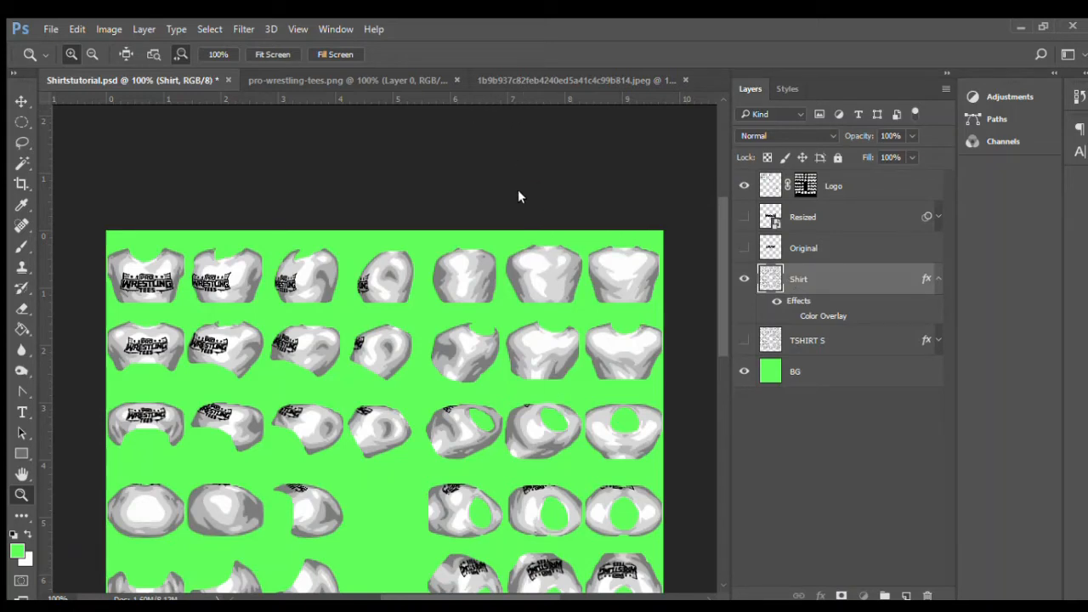
key(ctrl+u)
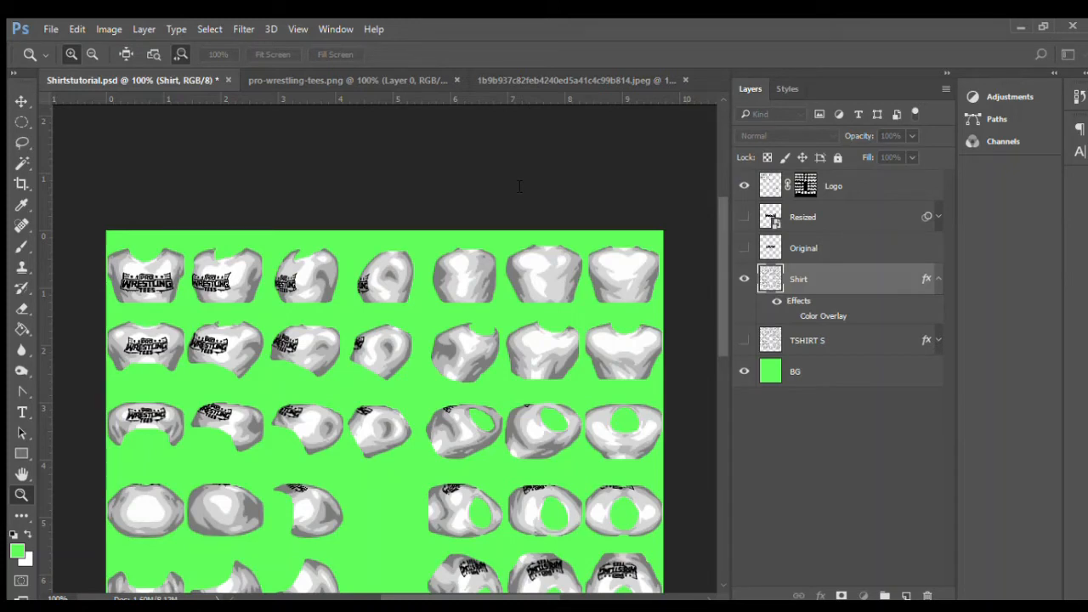
key(Return)
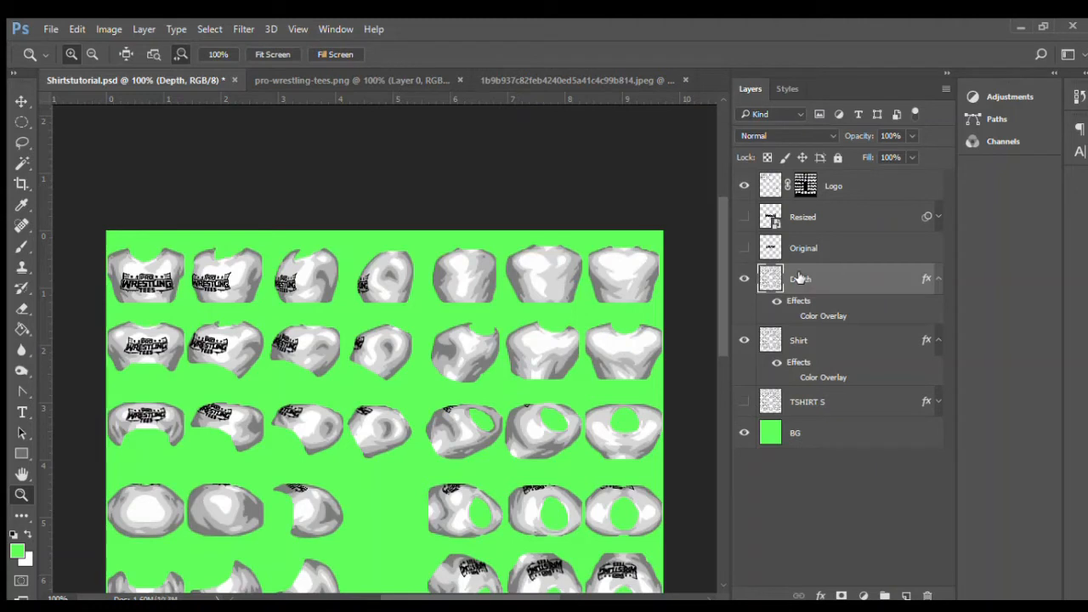
drag(799, 278, 775, 174)
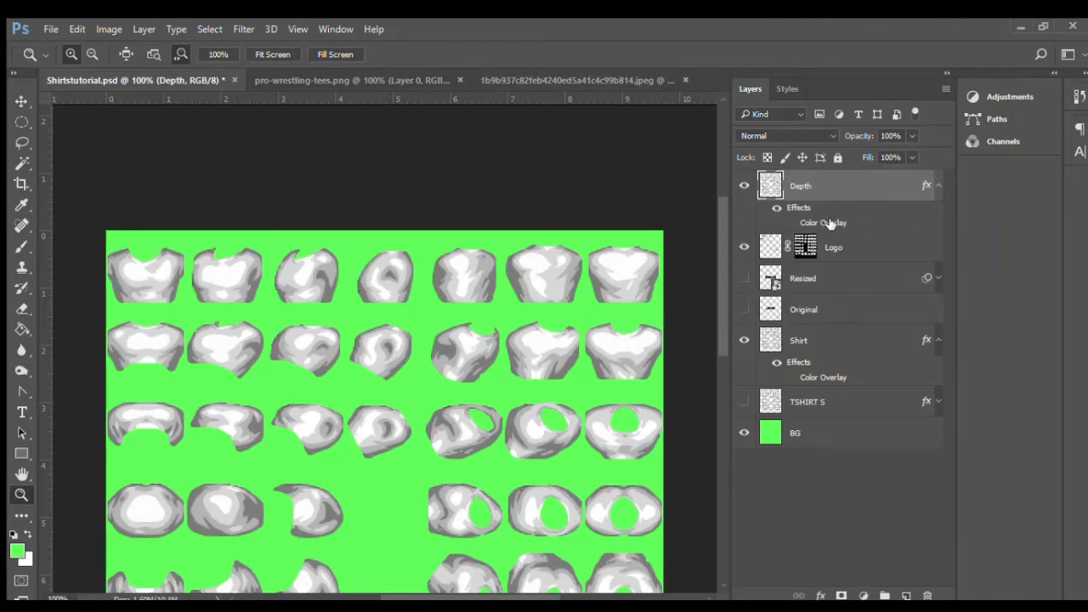
Step: Turn off the Depth layer's effects and mask the layer to the logo shapes of the Logo layer
click(776, 208)
ctrl+click(770, 246)
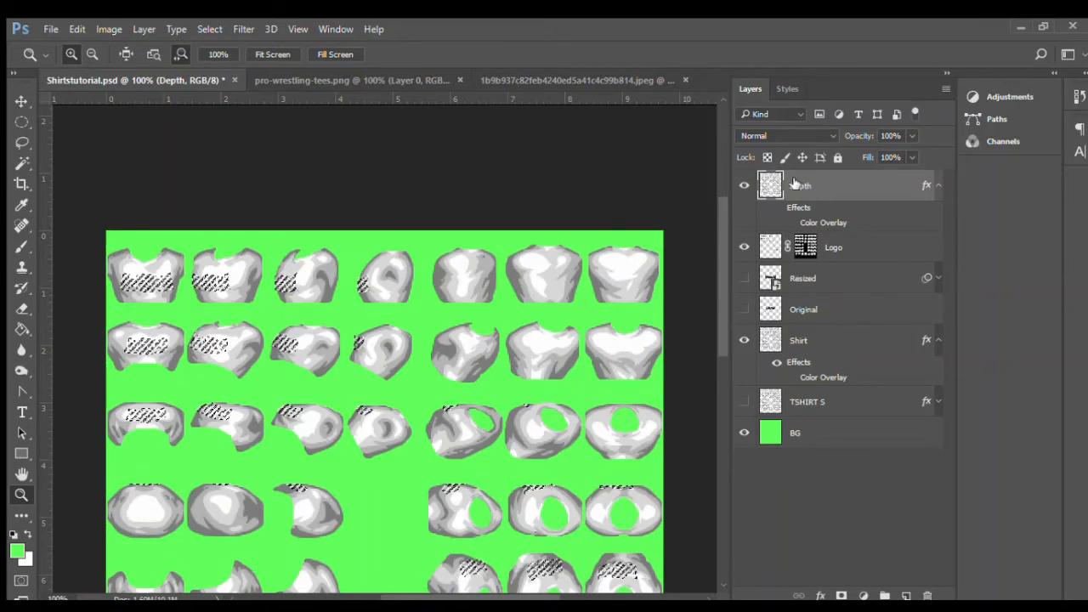
click(842, 595)
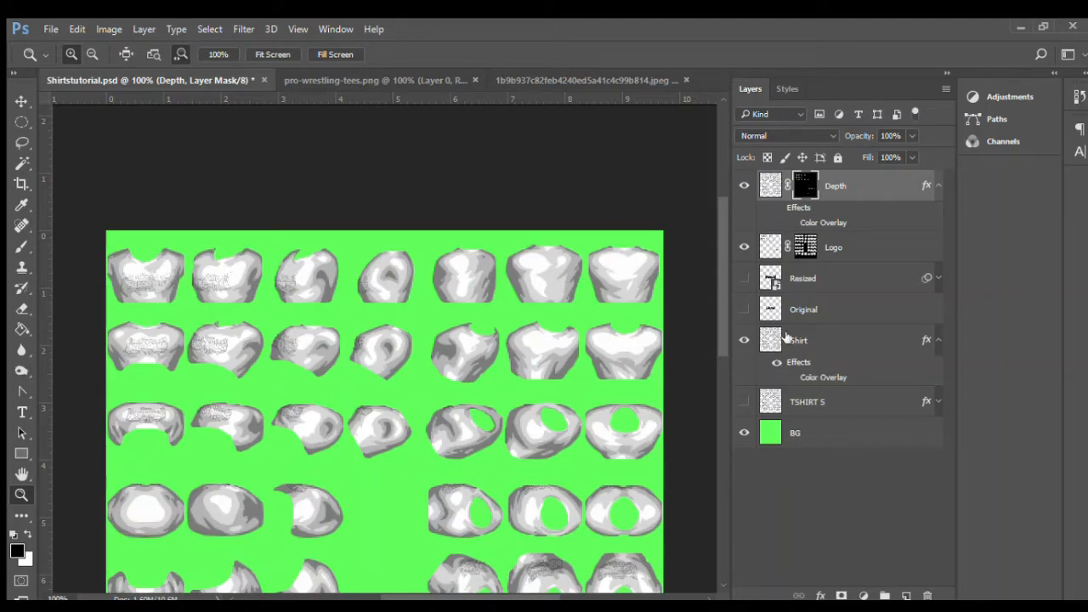
Step: Preview the logos on dark shirts with the Shirt layer's Color Overlay on, comparing the Depth layer hidden and shown
click(792, 378)
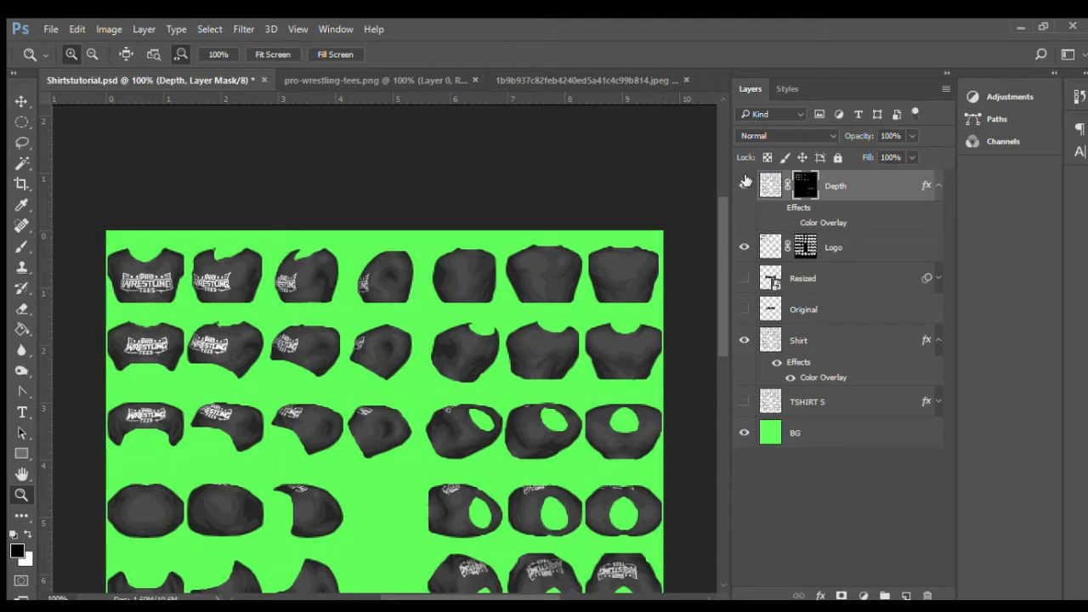
click(745, 183)
click(745, 182)
click(863, 181)
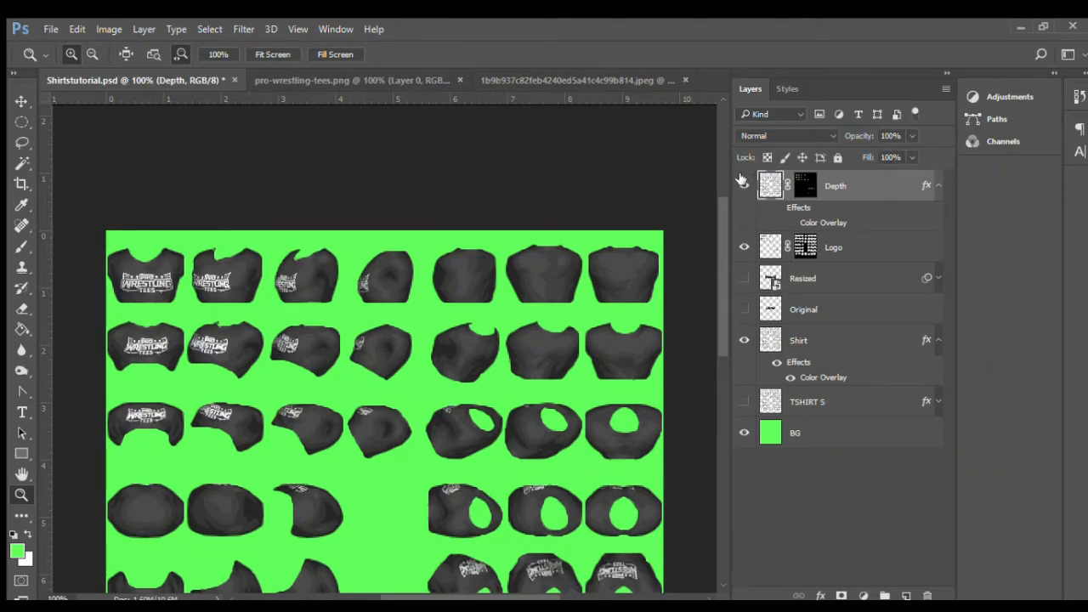
Step: Try Soft Light on the Depth layer, settle on Hard Light at 10% opacity, and turn off the Shirt layer's Color Overlay
click(762, 133)
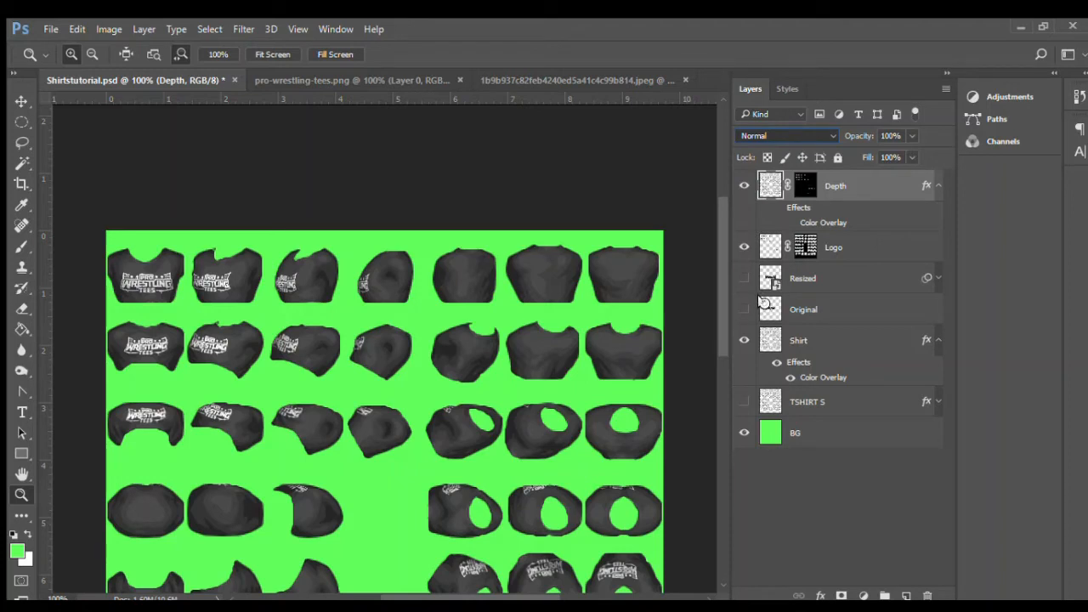
key(shift+alt+f)
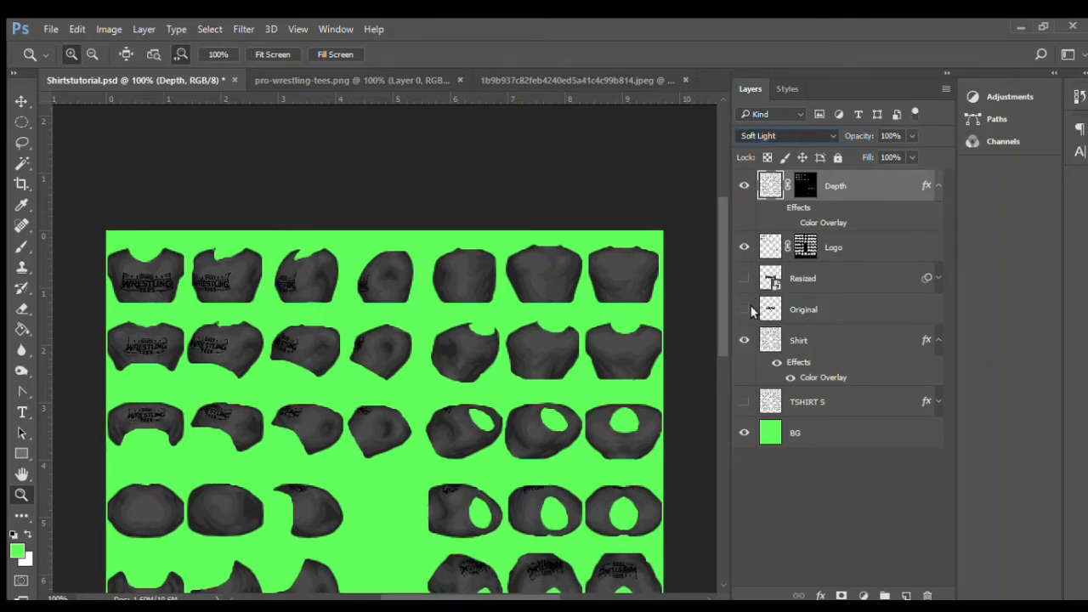
key(shift+alt+h)
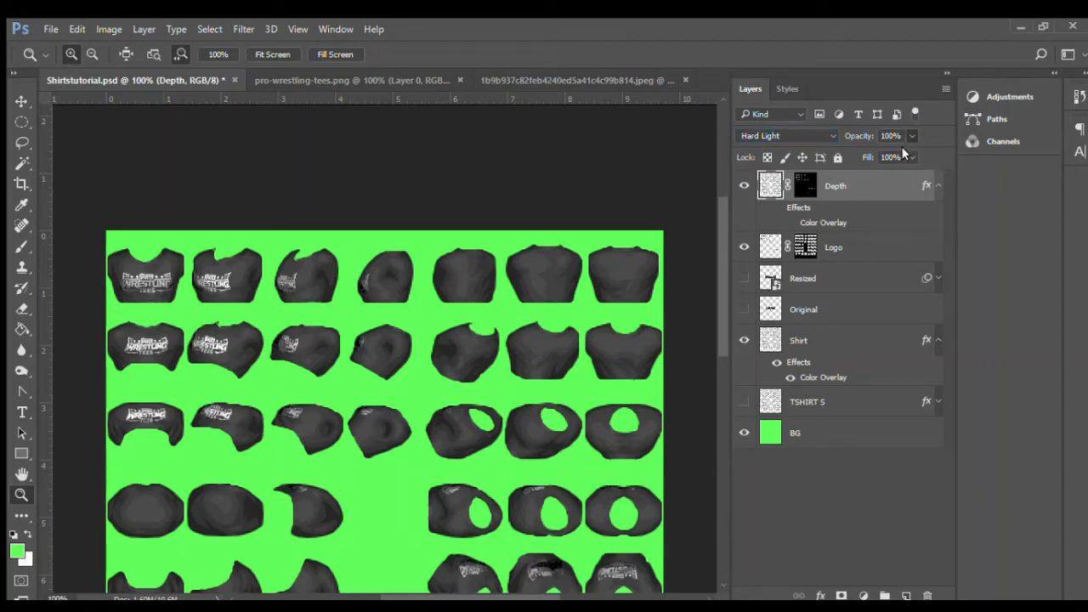
drag(880, 155, 844, 161)
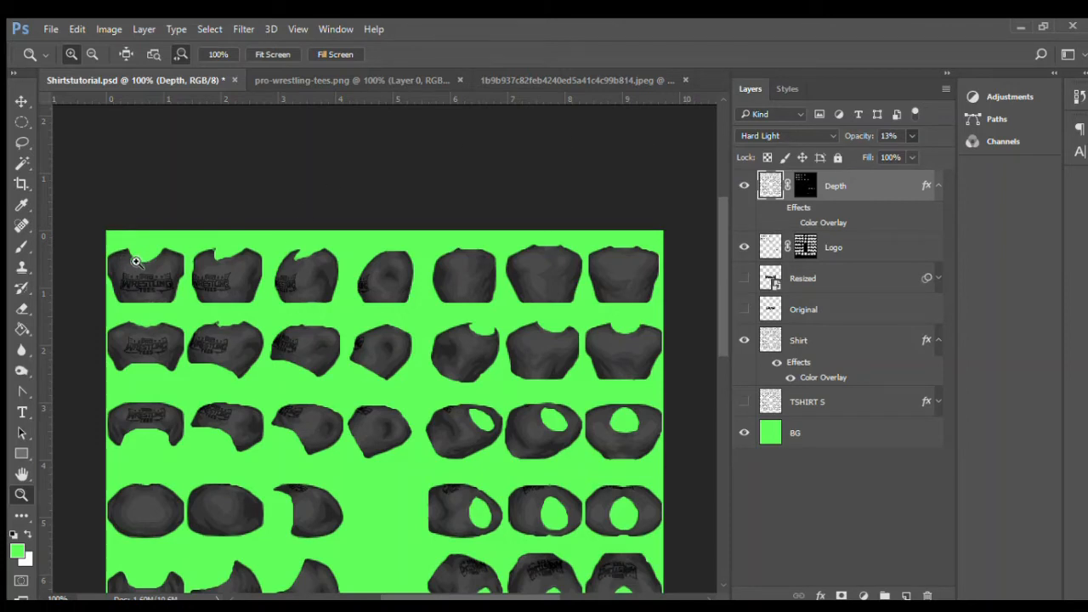
click(790, 378)
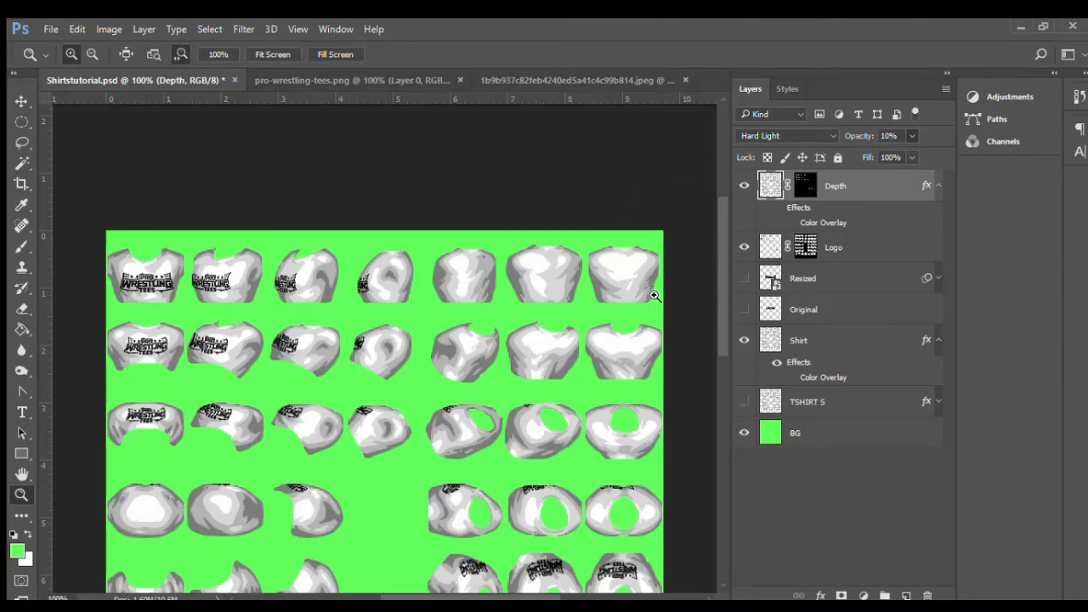
Step: Hide the BG and Shirt layers, leaving only the Depth and Logo layers on transparency, and start a Save As
drag(723, 206, 717, 255)
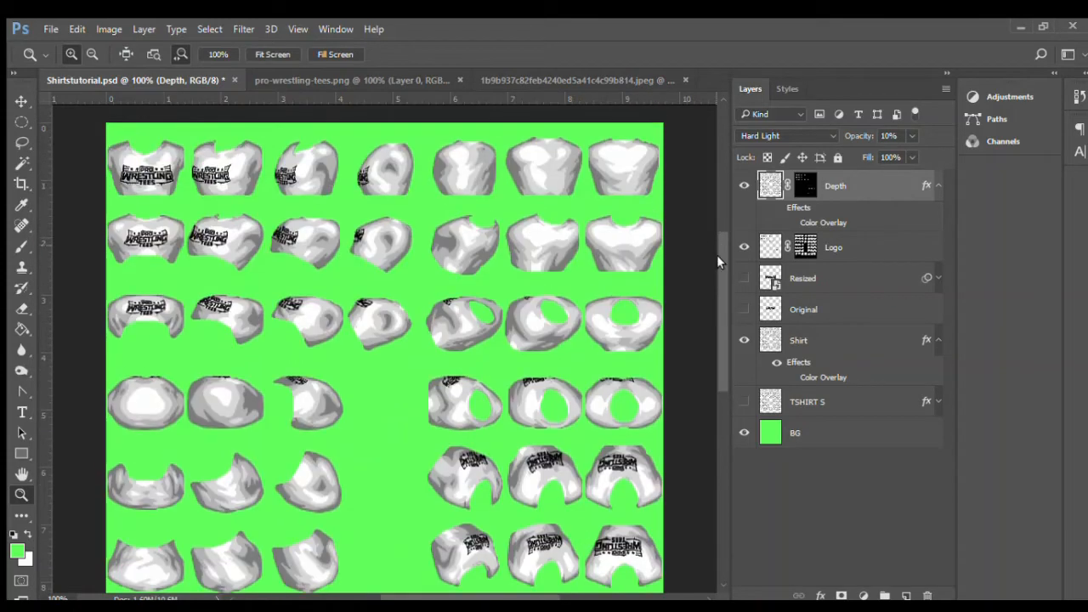
click(745, 432)
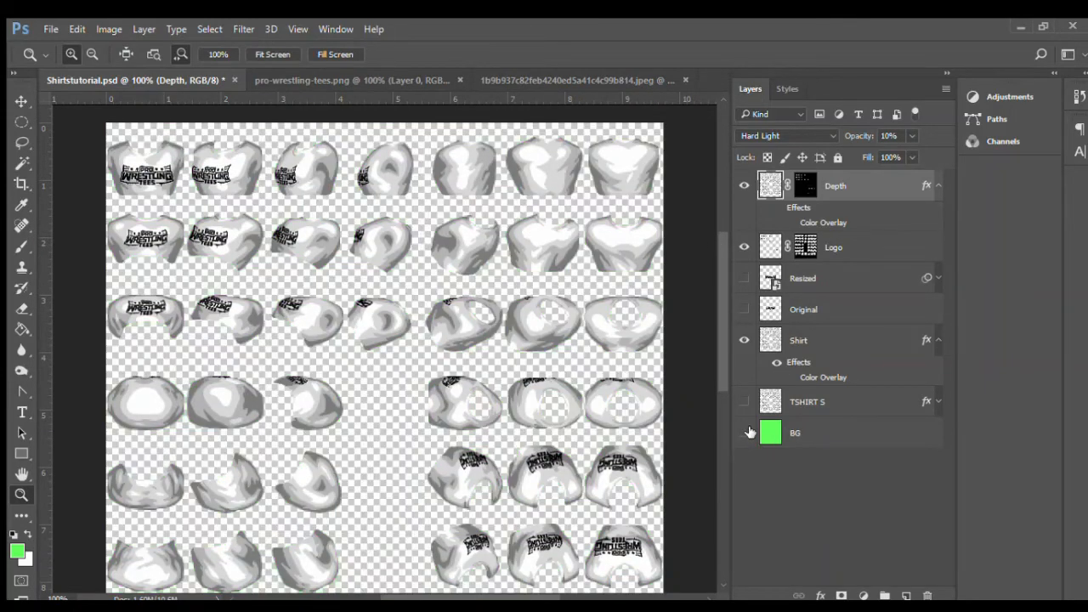
click(746, 340)
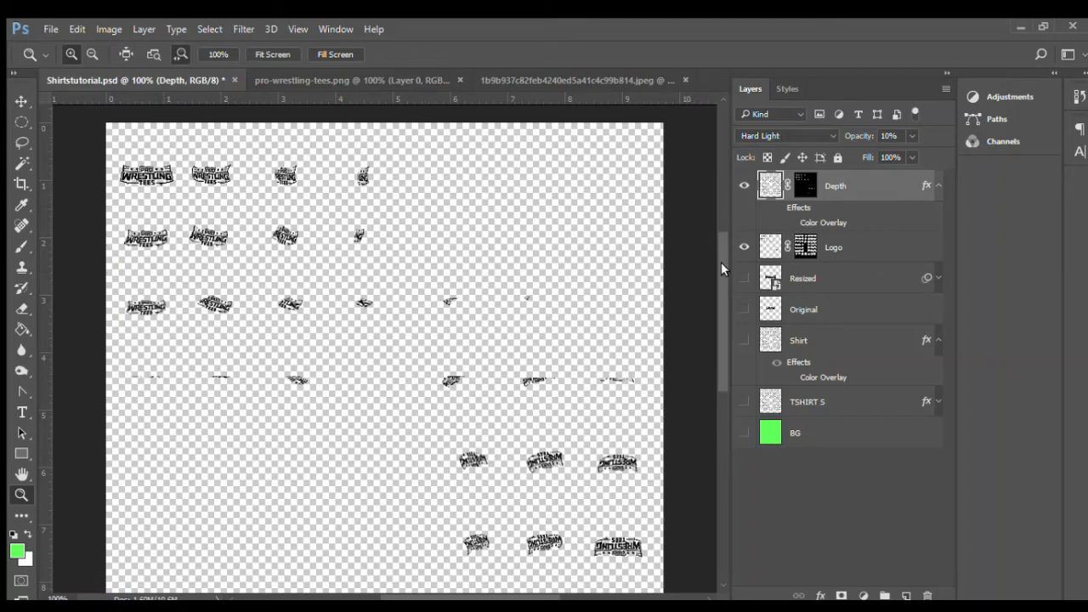
drag(725, 270, 864, 300)
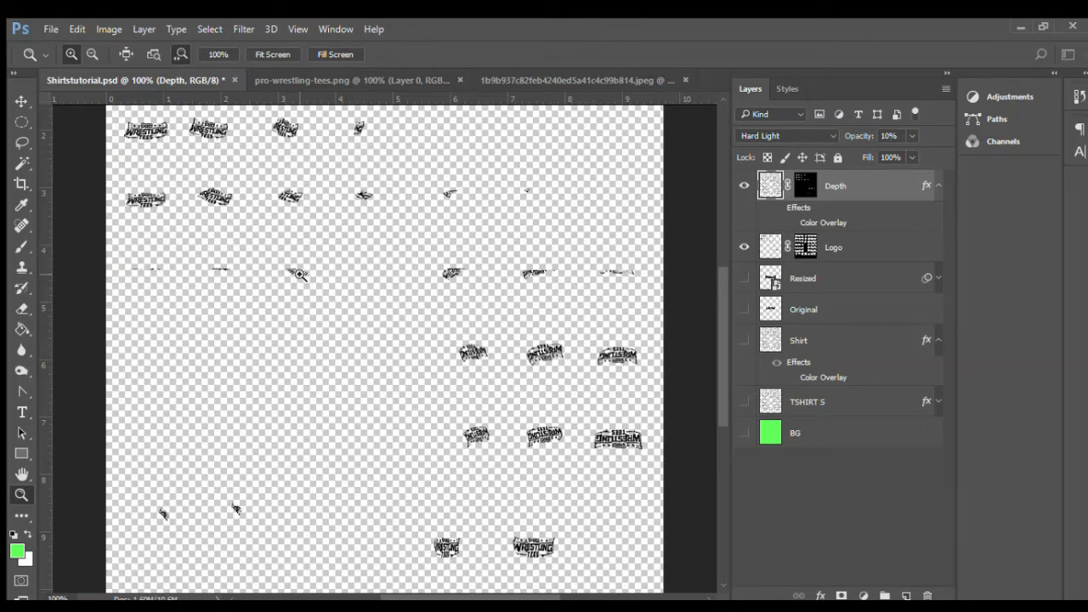
key(ctrl+shift+s)
Step: Show the Shirt layer and apply the layer masks of the Logo and Depth layers to their pixels
click(744, 340)
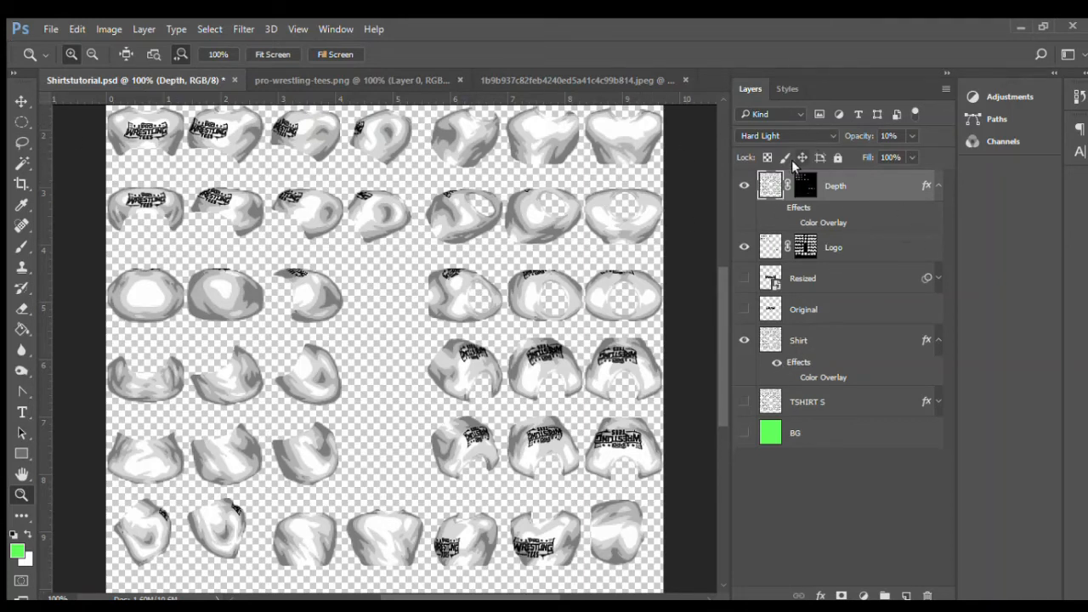
click(808, 246)
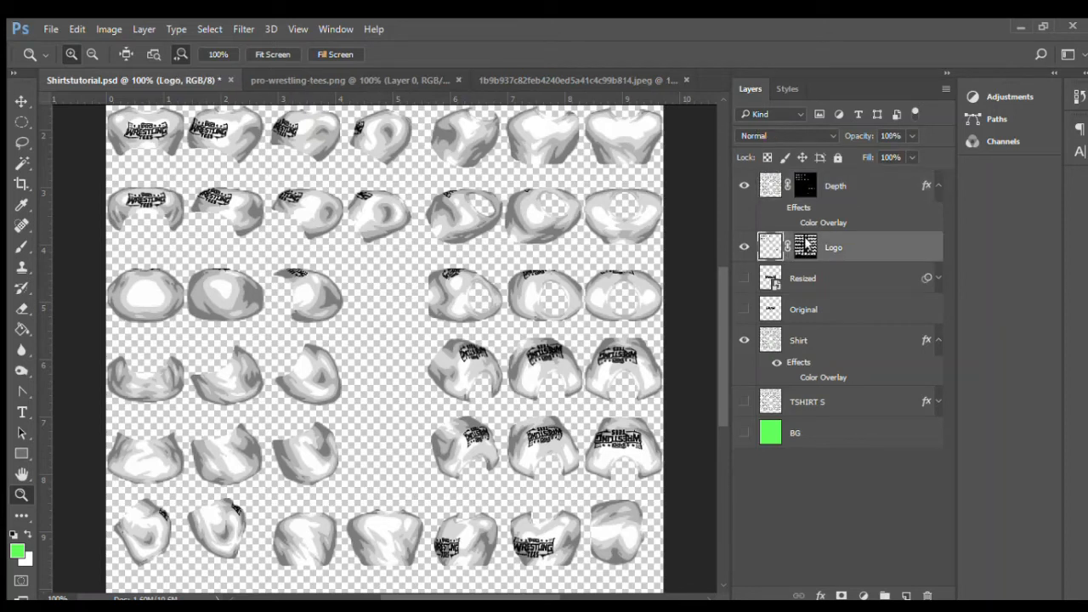
click(870, 304)
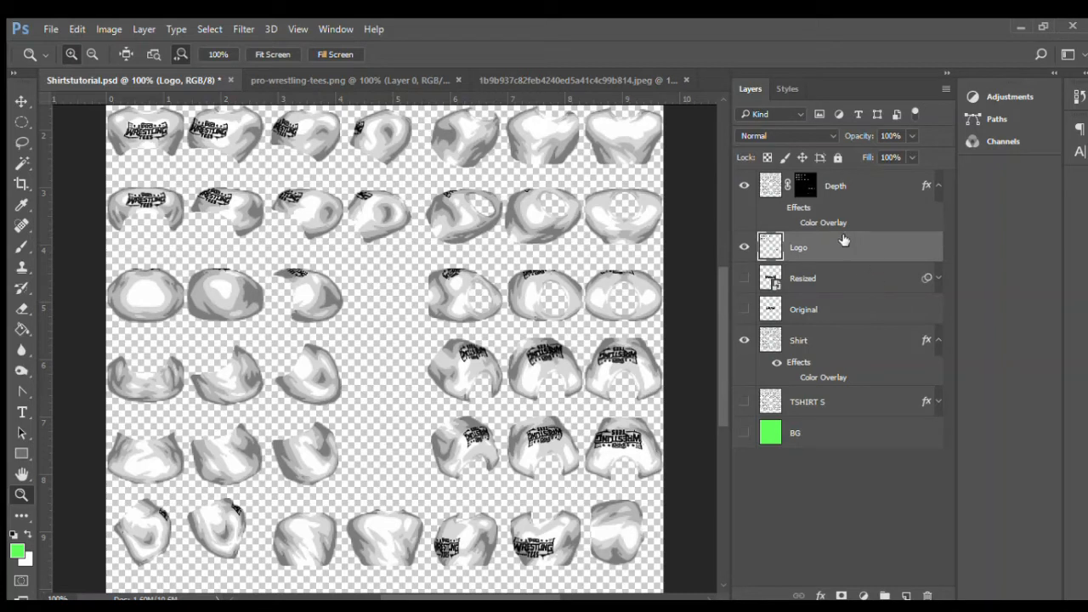
right_click(803, 185)
click(803, 185)
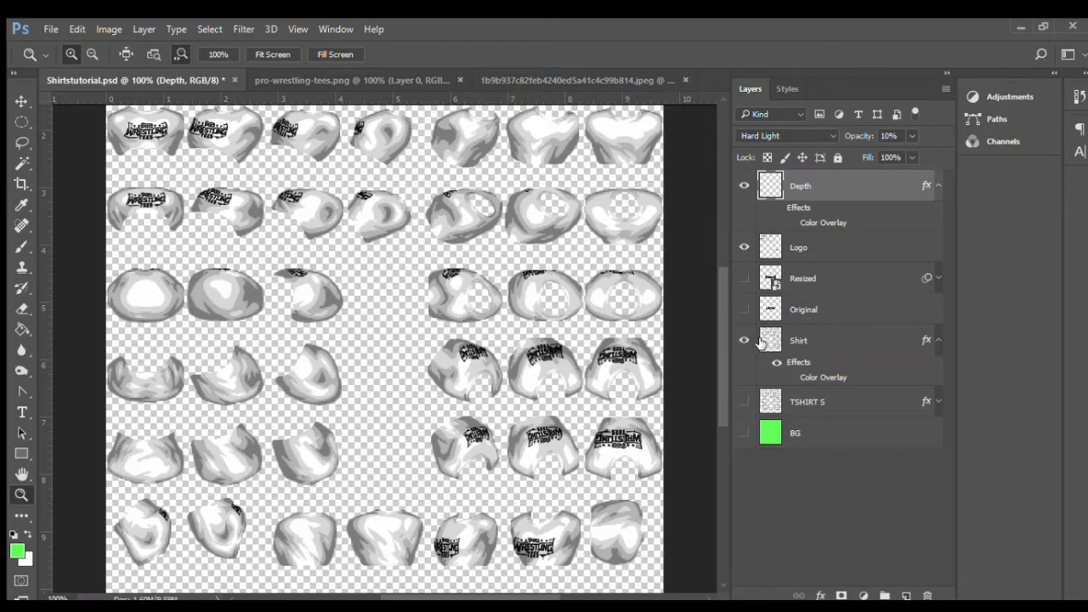
Step: Hide the Shirt layer and show the TSHIRT S layer in its place with its effects turned off
click(765, 340)
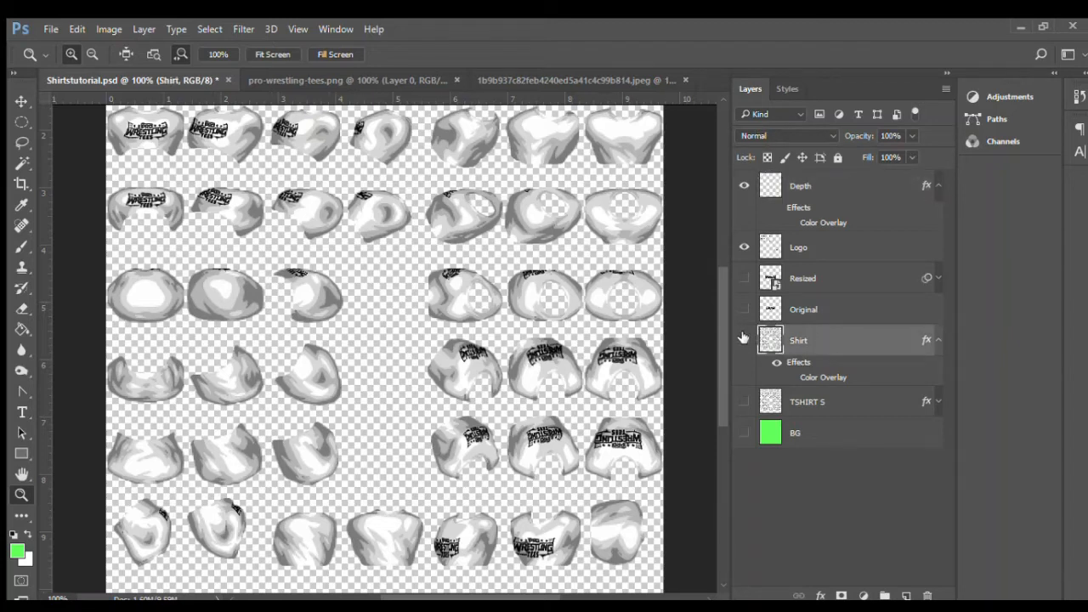
click(743, 339)
click(818, 404)
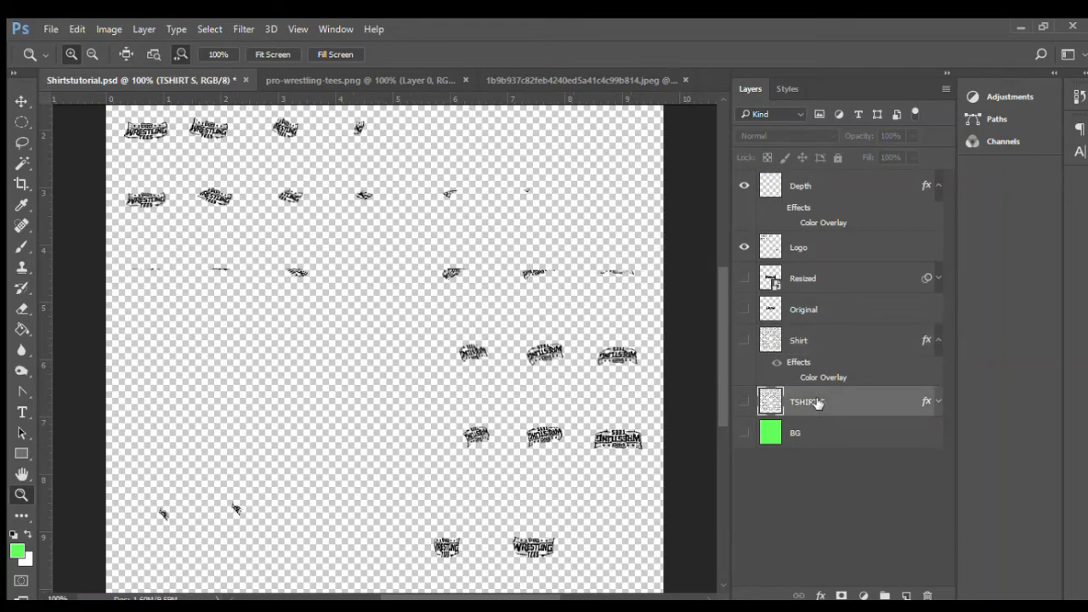
click(744, 402)
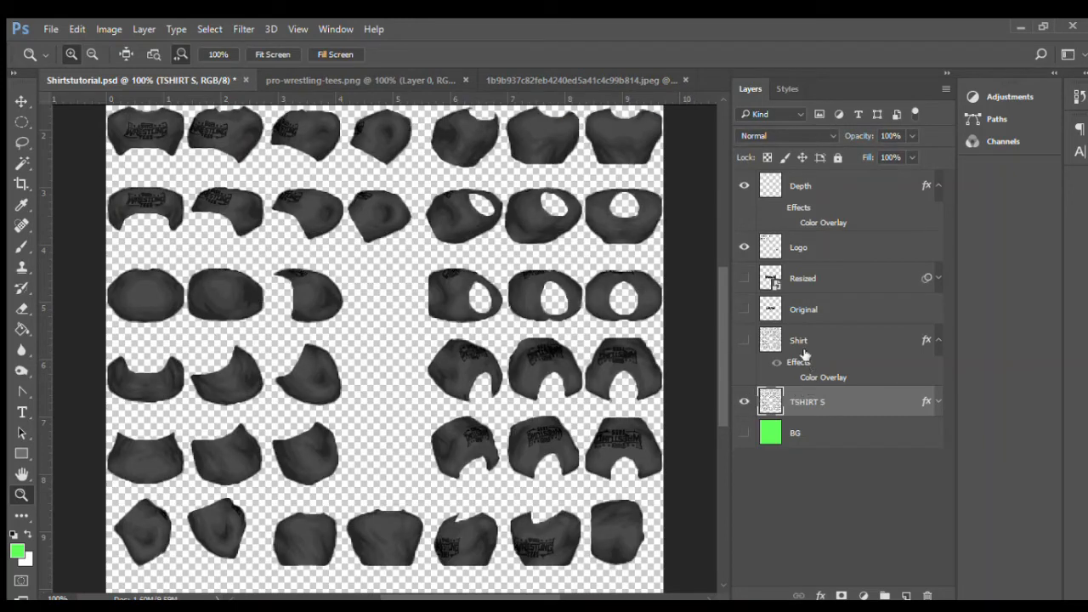
click(938, 400)
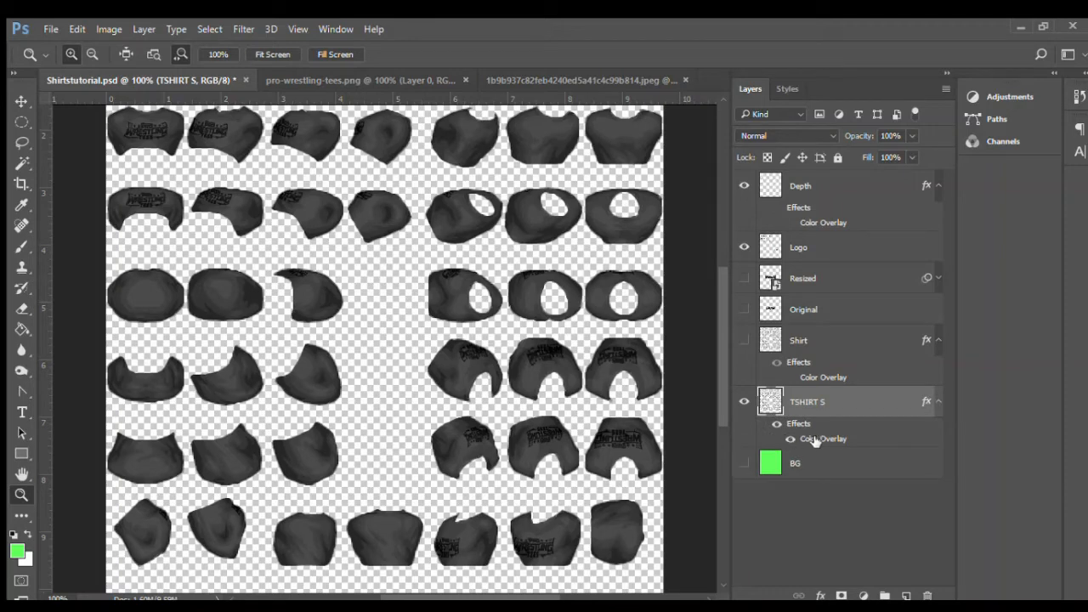
click(776, 423)
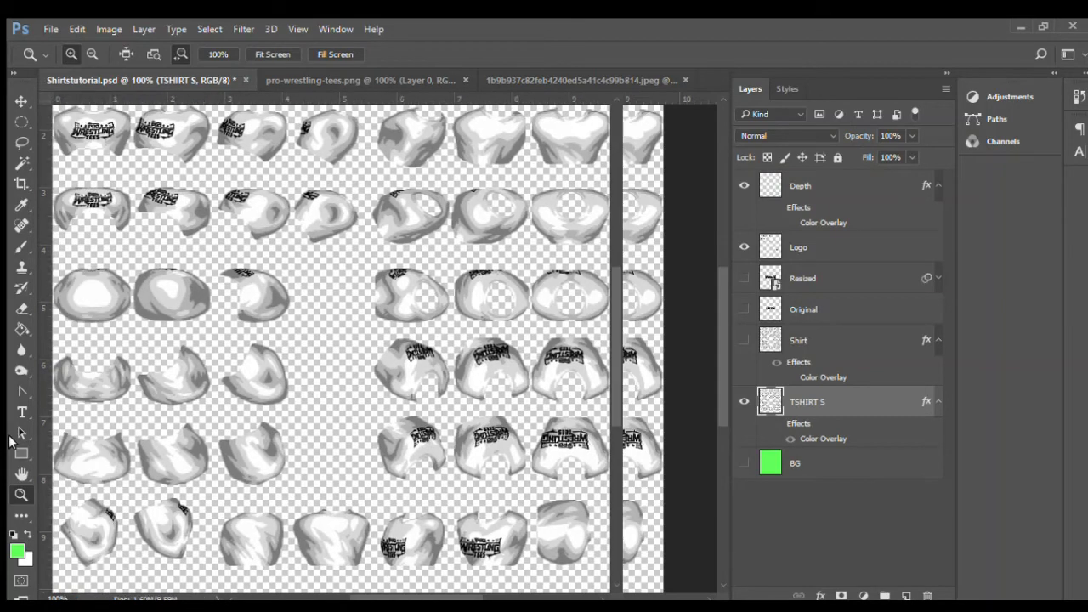
Step: Try to mask the Logo layer with the outline of the TSHIRT S layer
drag(9, 436, 100, 444)
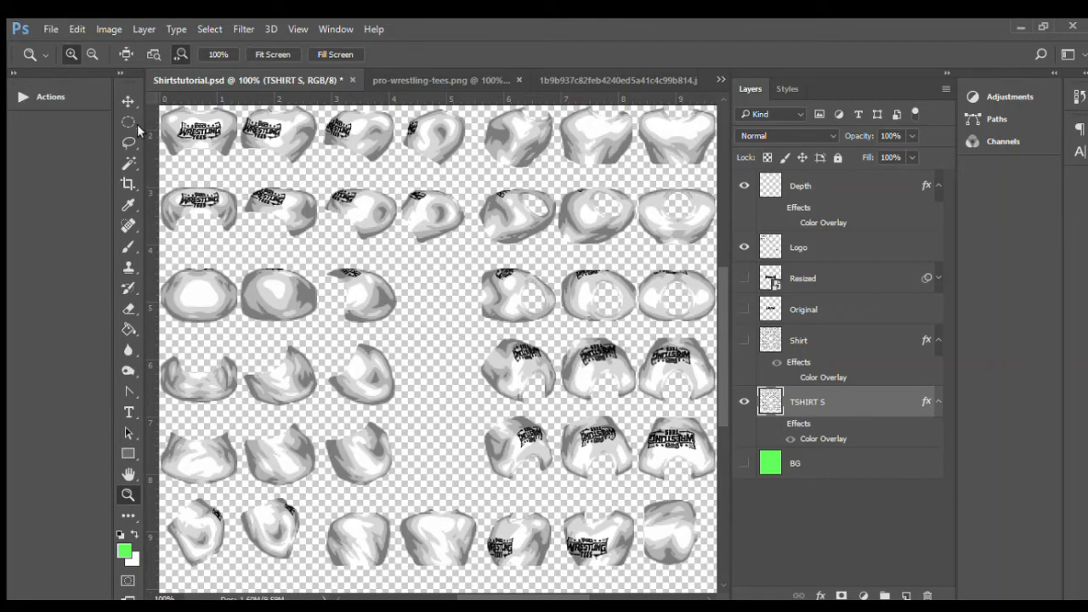
ctrl+click(771, 401)
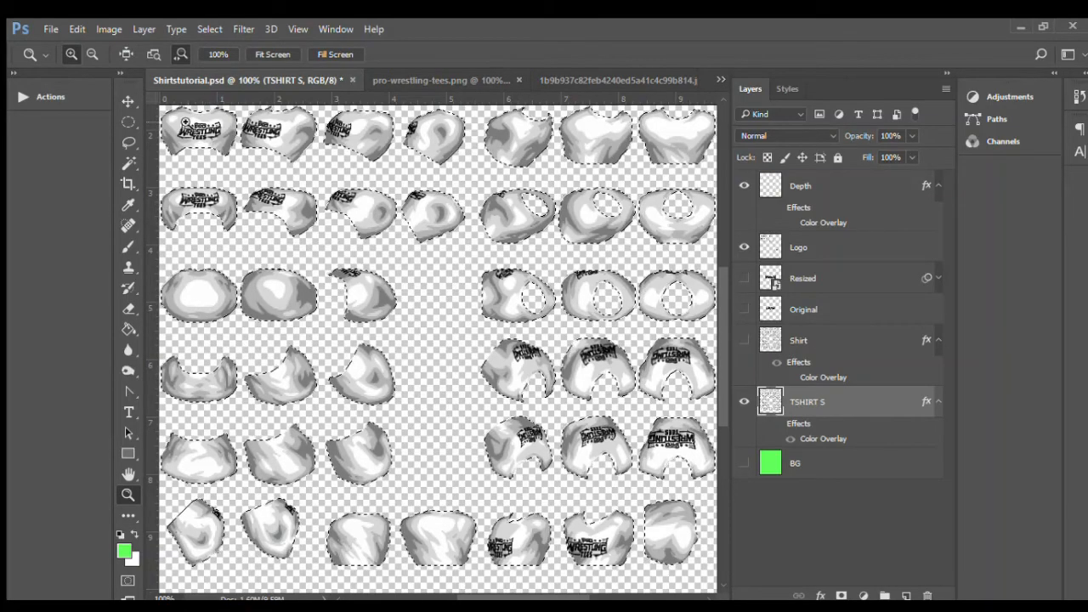
click(801, 248)
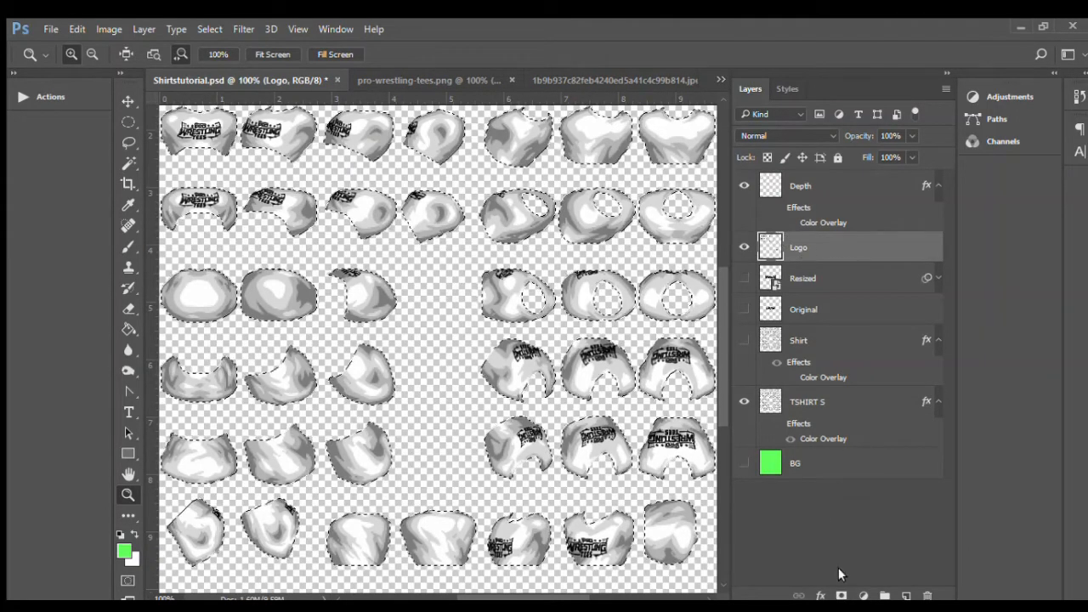
click(841, 595)
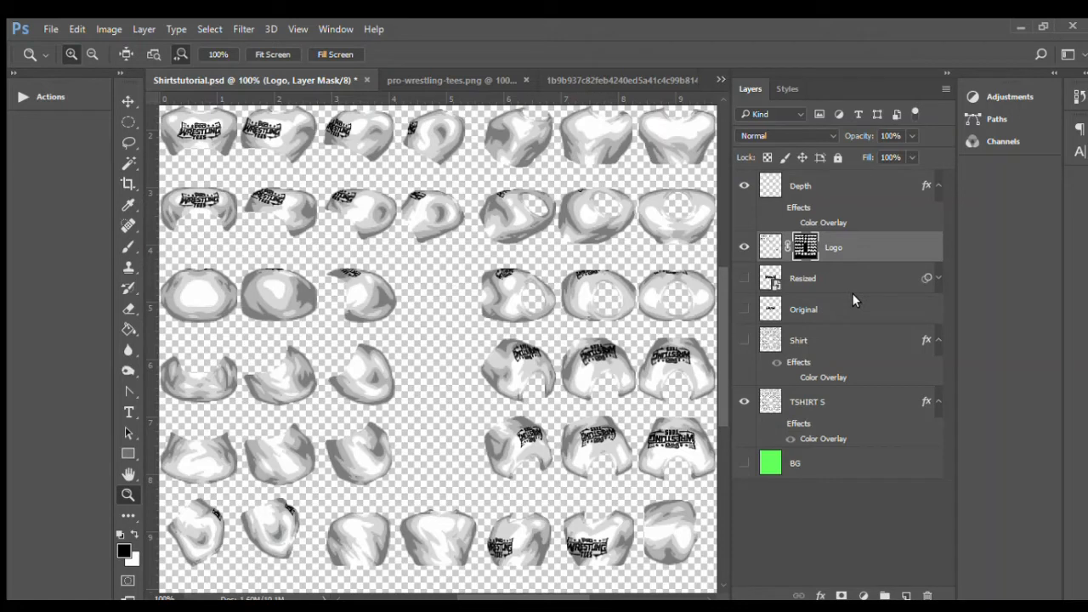
key(ctrl+z)
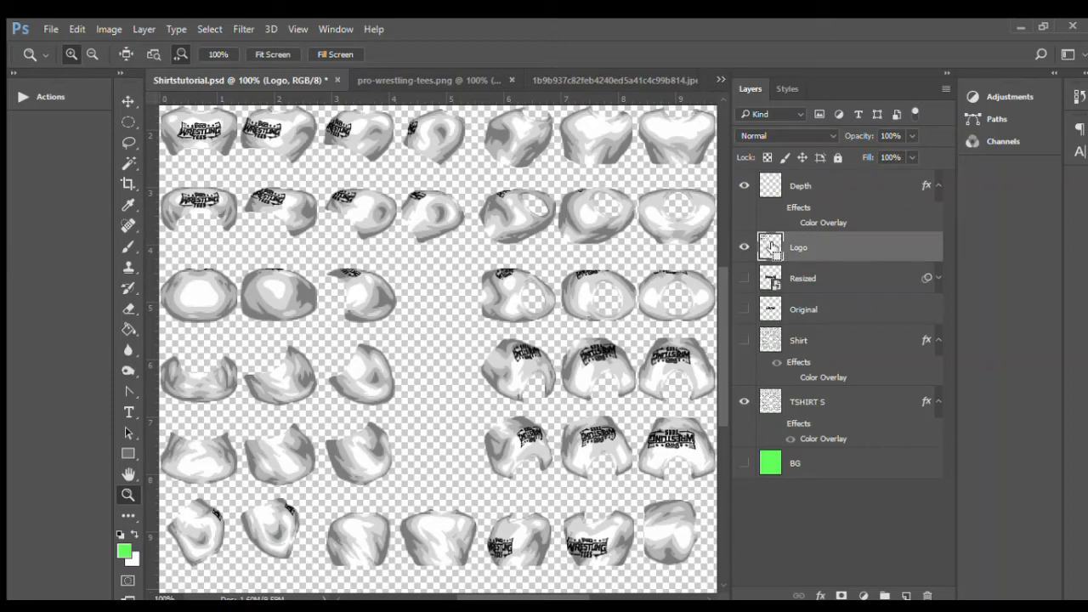
Step: Load the Logo layer's outline as a selection and add it as a layer mask on the Depth layer
ctrl+click(771, 247)
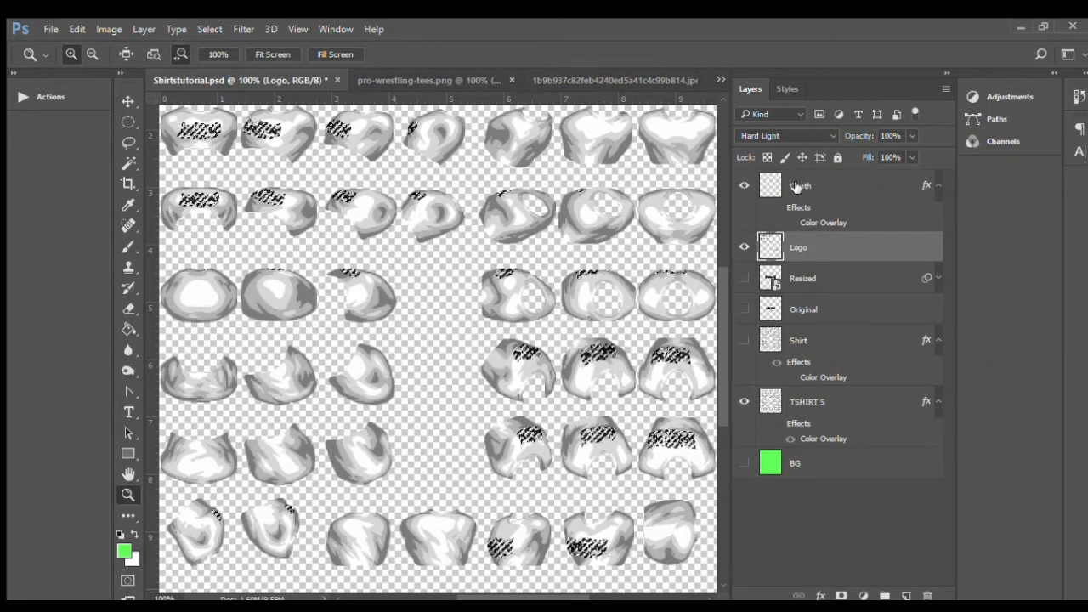
click(795, 186)
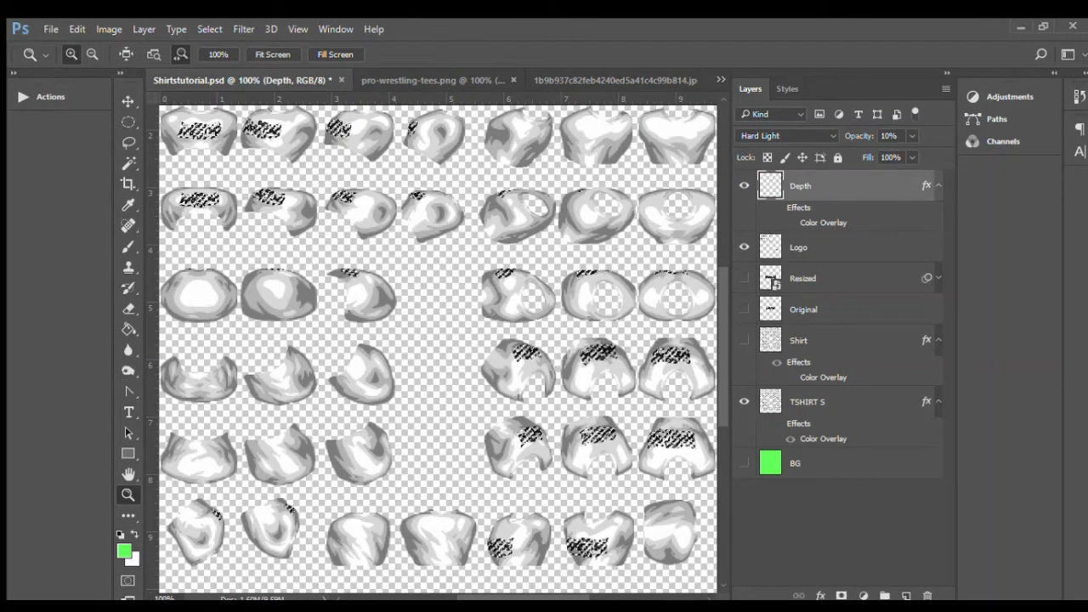
click(840, 594)
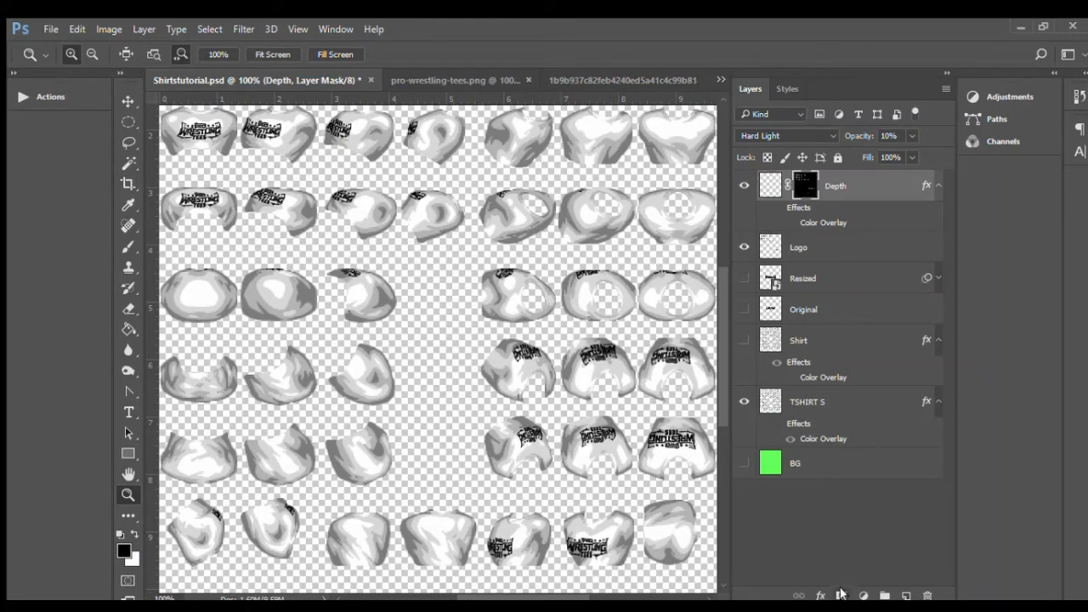
Step: Turn on the effects of the TSHIRT S layer
click(744, 463)
click(820, 437)
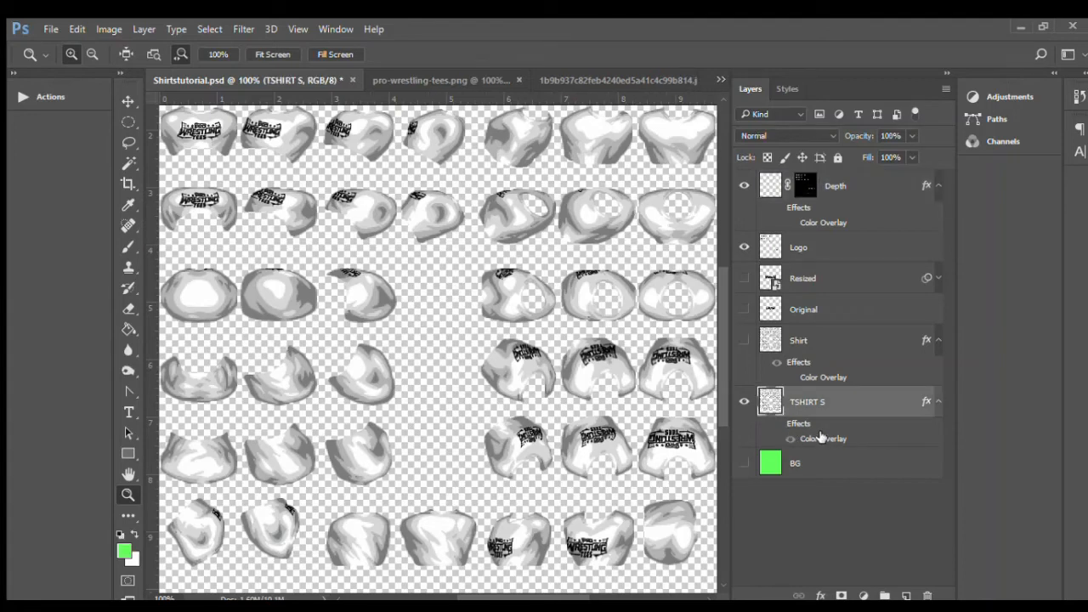
click(776, 423)
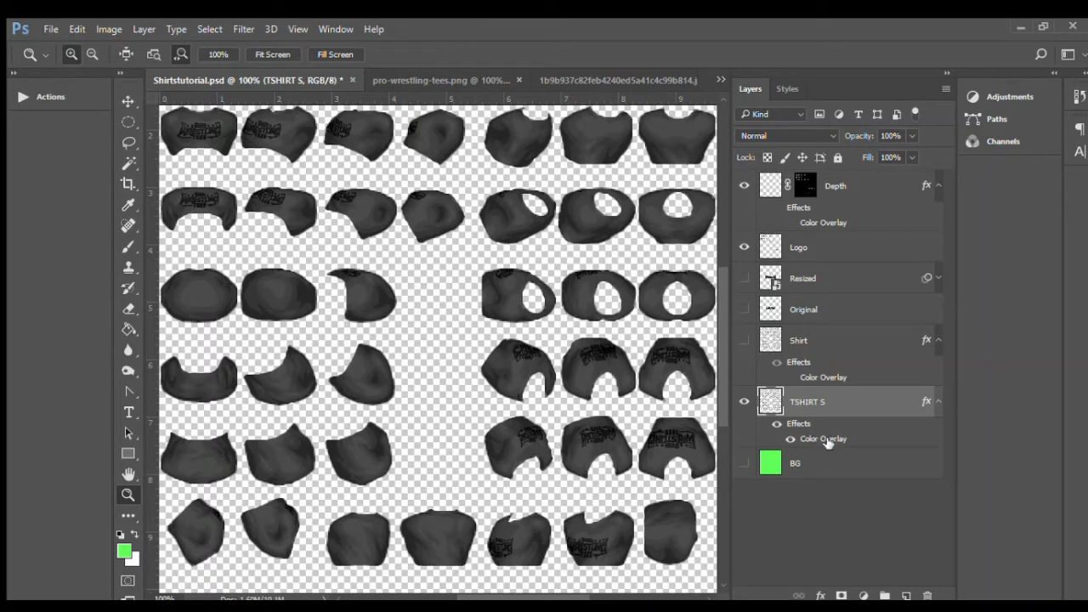
Step: Test yellow, green and purple for the TSHIRT S layer's Color Overlay and settle on a deep pink
key(space)
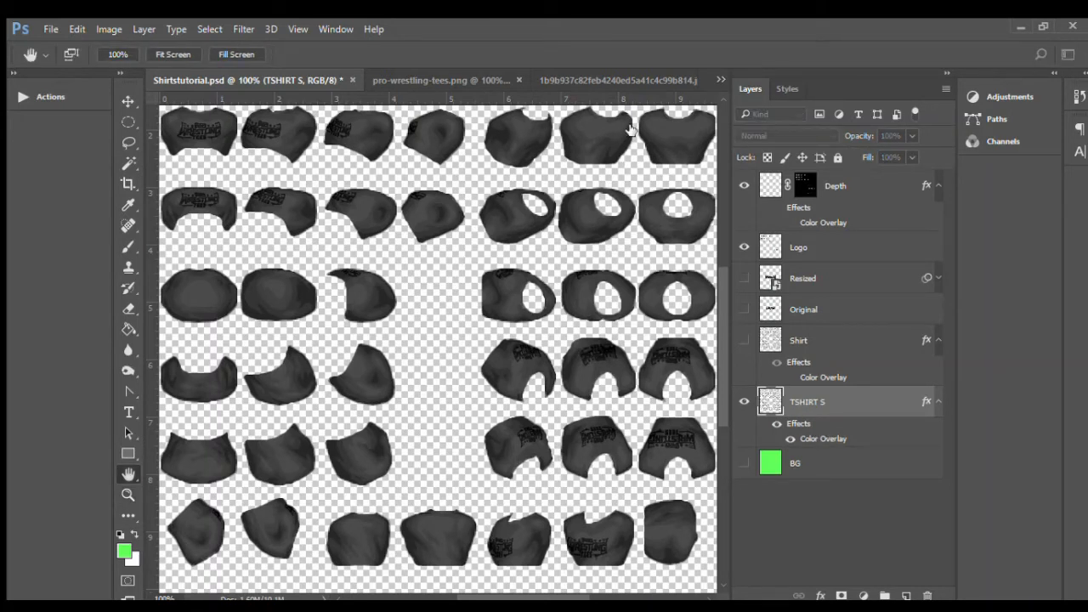
key(i)
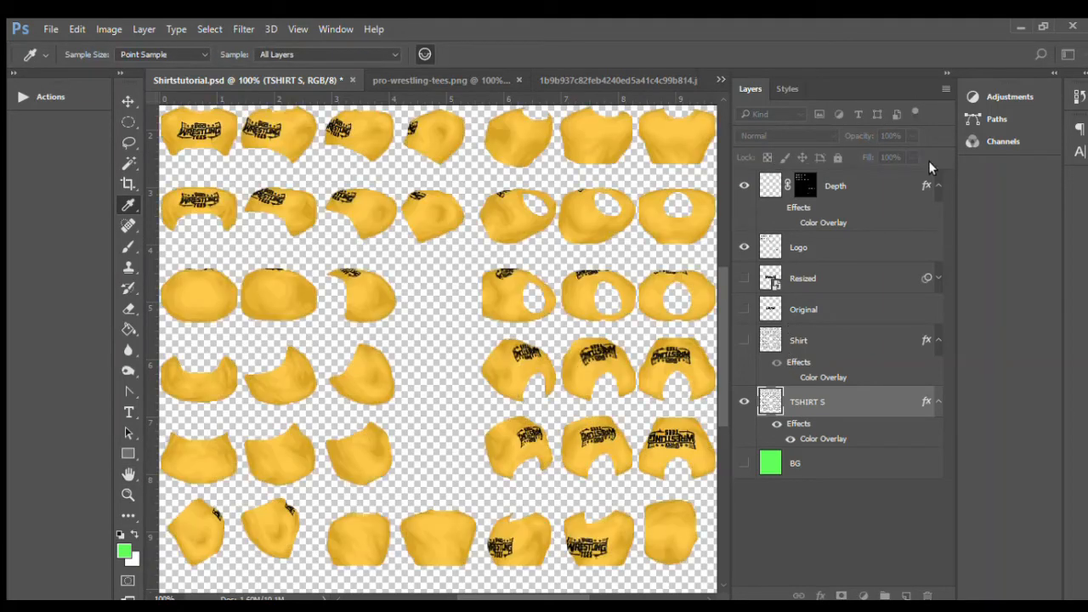
key(h)
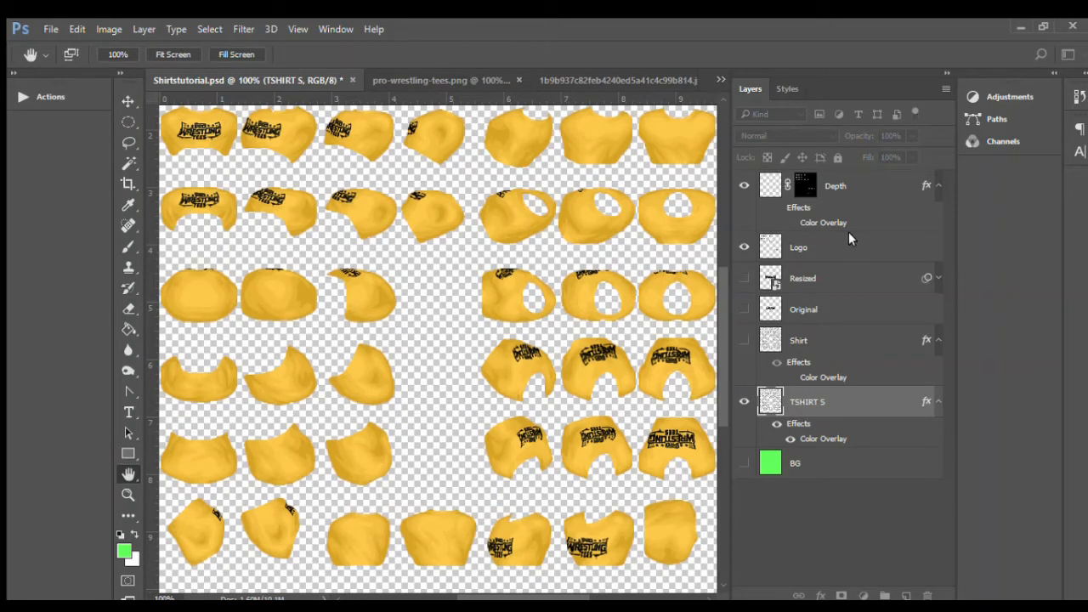
key(i)
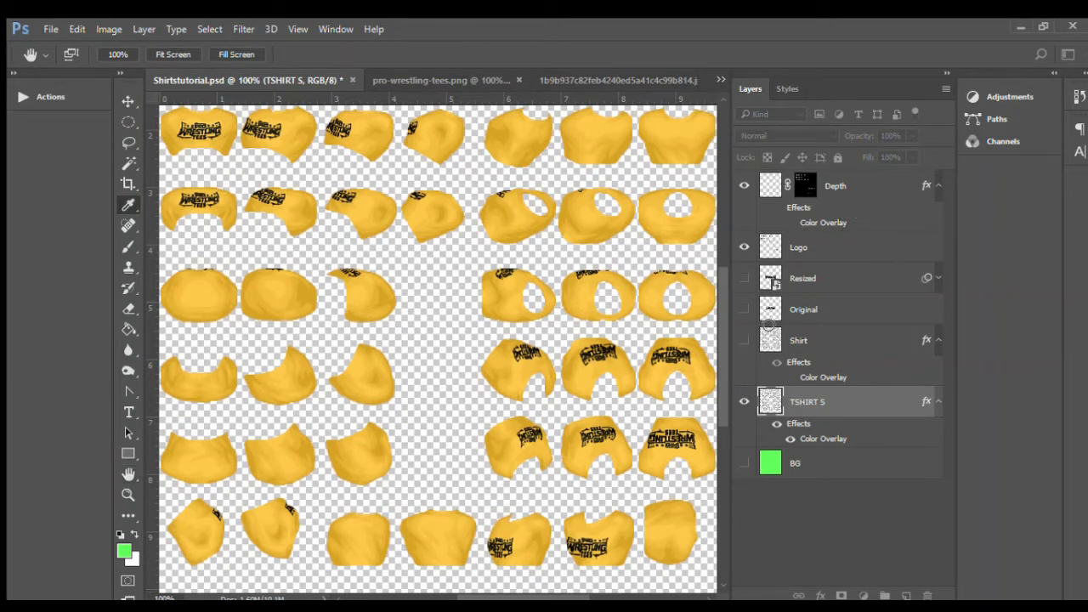
click(659, 258)
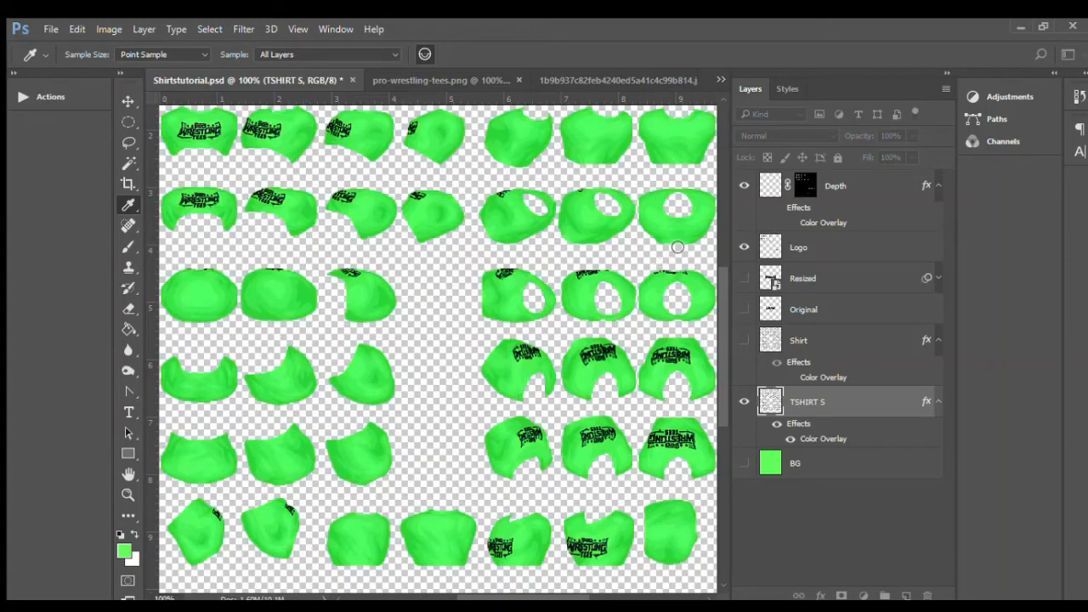
click(756, 303)
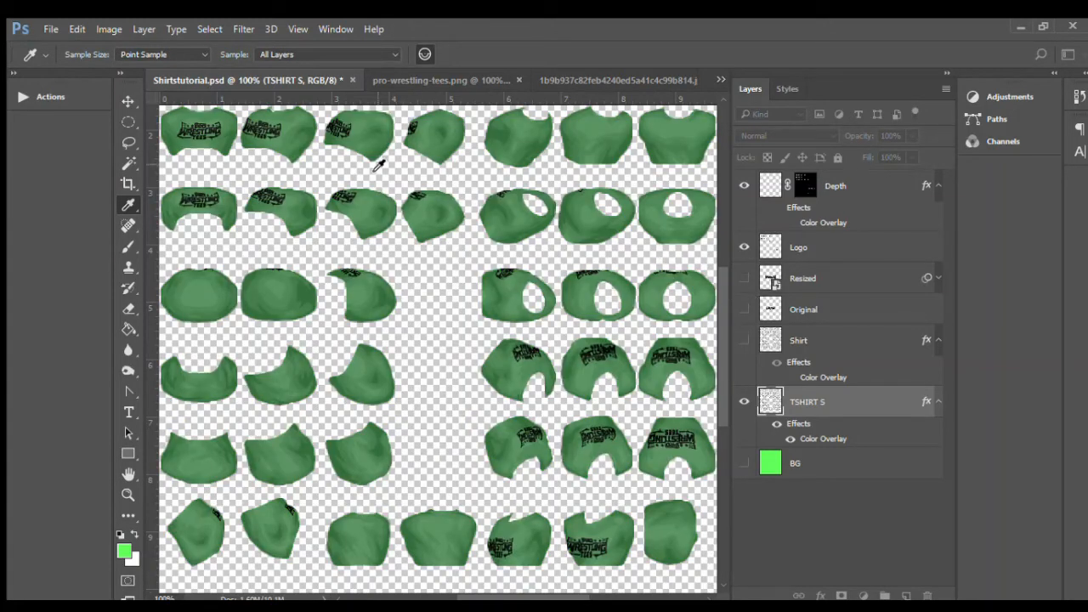
click(786, 237)
click(644, 220)
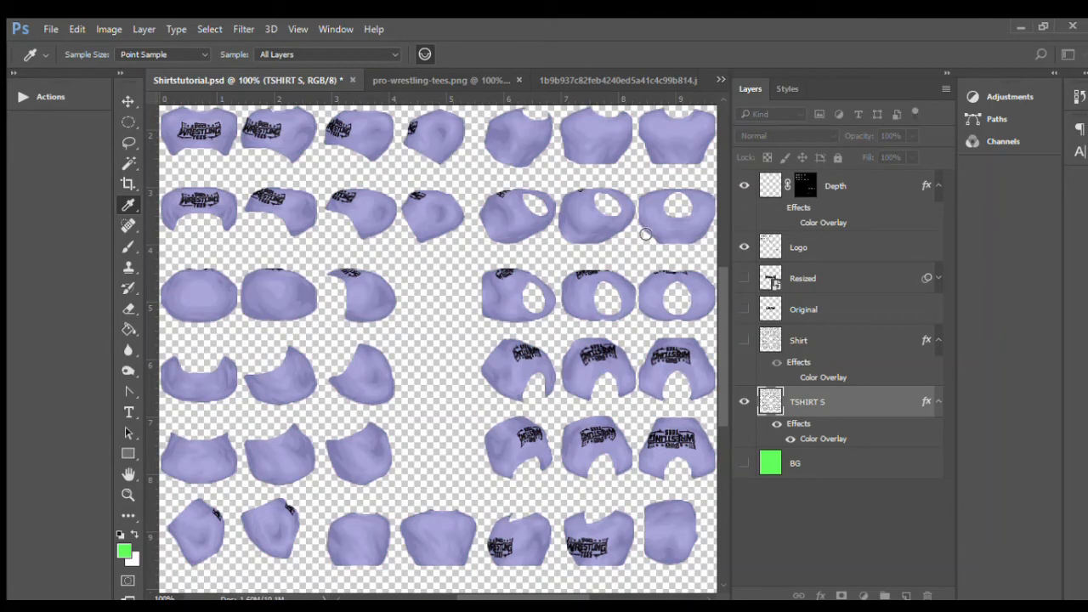
click(659, 268)
click(680, 218)
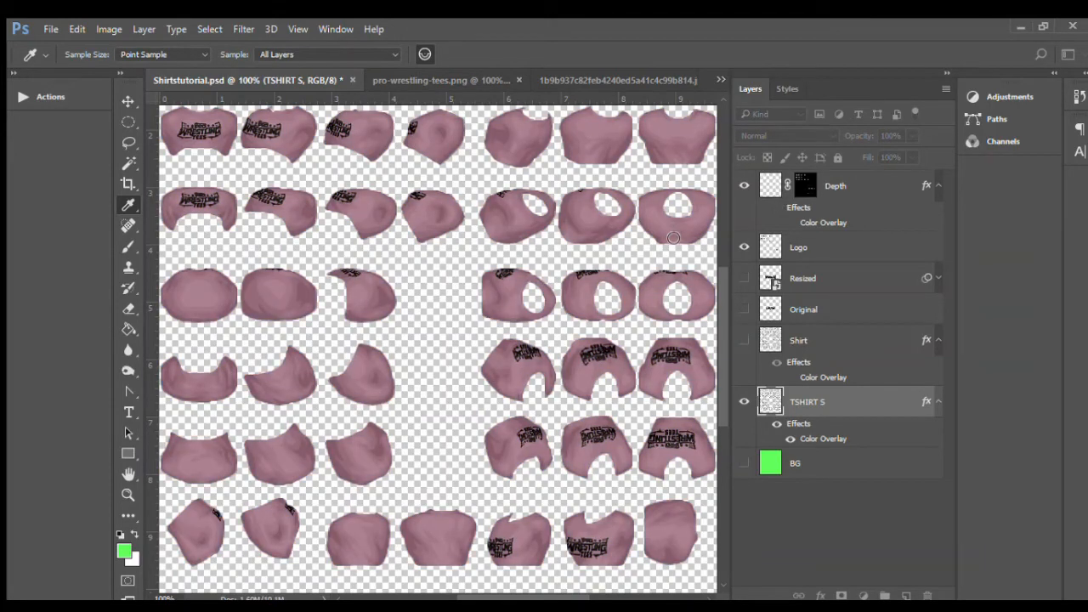
click(766, 239)
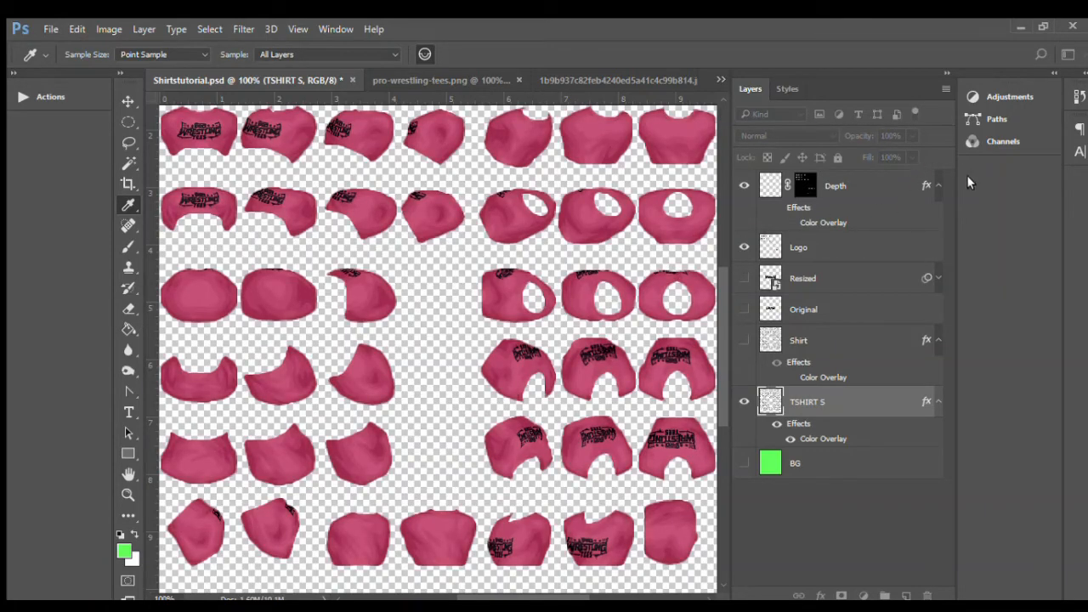
key(h)
key(z)
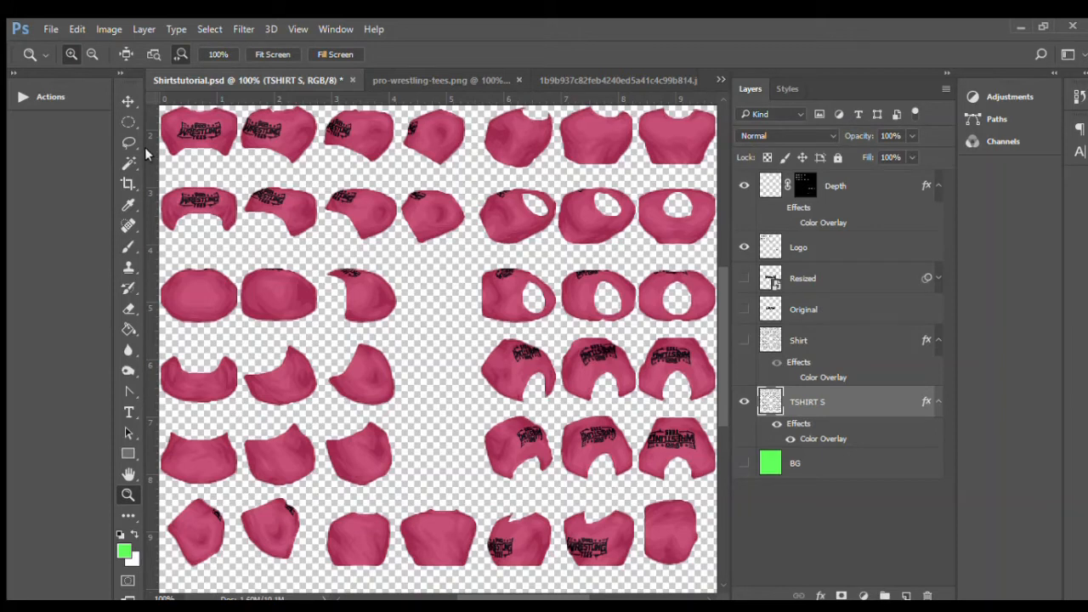
Step: Try 25% opacity on the Depth layer and raise it to 35%
click(824, 187)
click(904, 137)
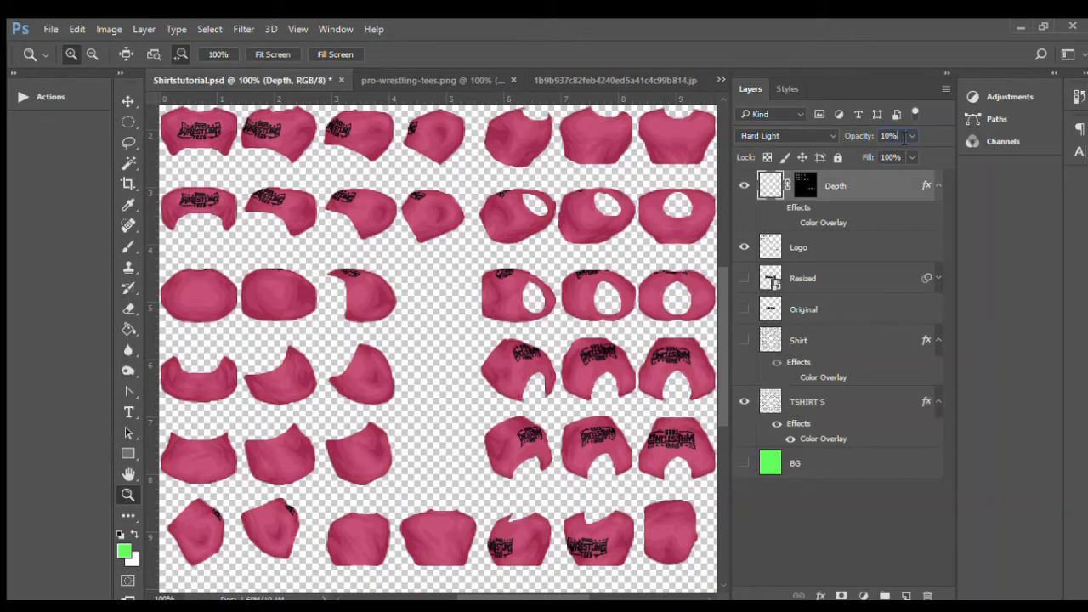
key(Return)
key(3)
key(8)
key(2)
key(5)
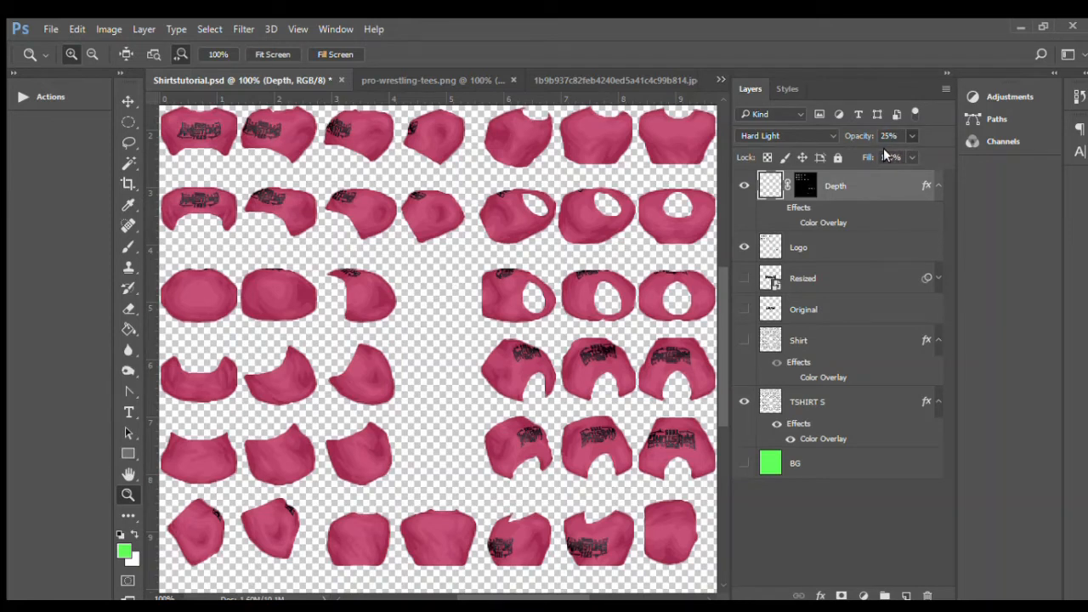
key(4)
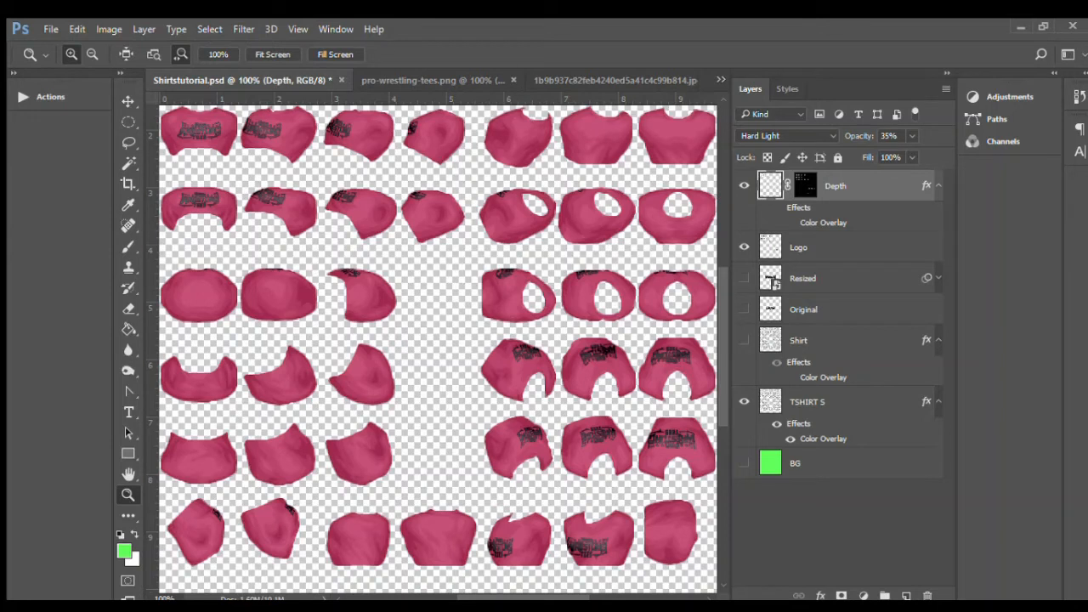
click(242, 28)
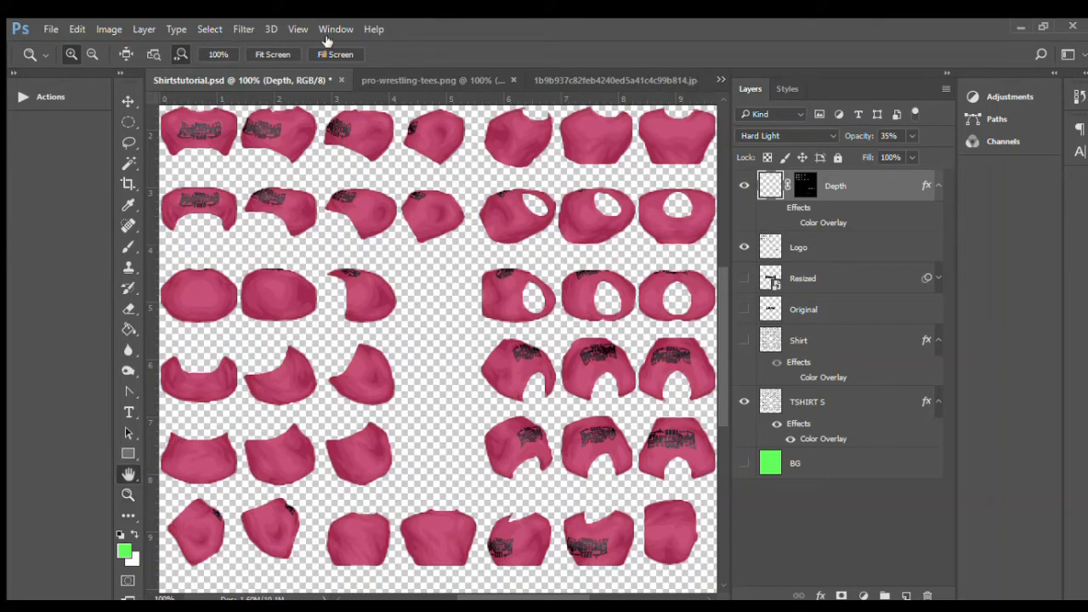
click(1047, 210)
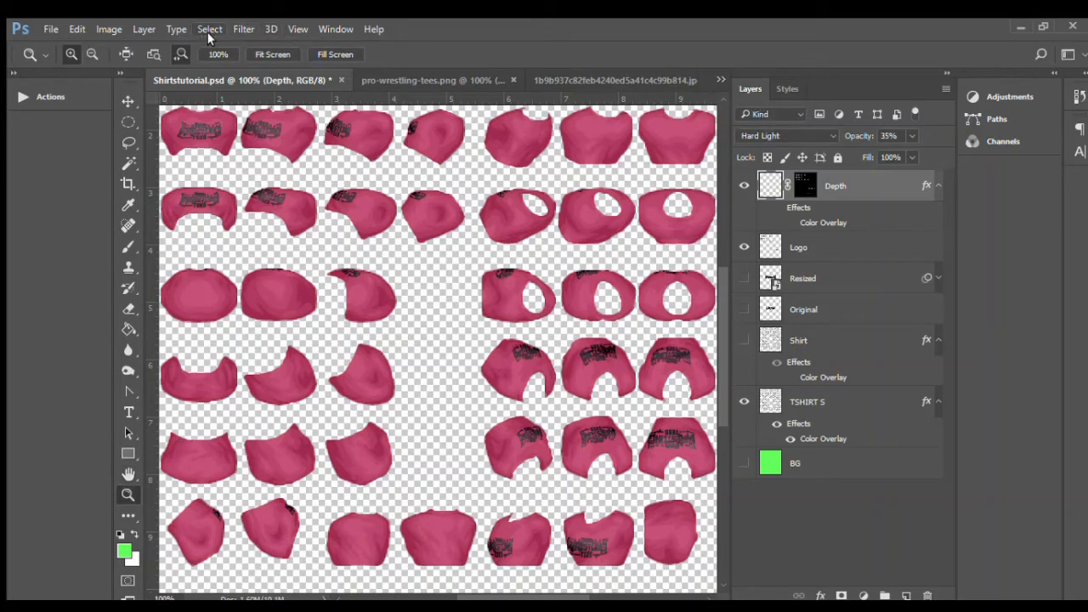
click(243, 29)
click(514, 306)
Step: Inspect the logos on the upper shirt sprites at 400% with the Depth layer hidden and shown
click(207, 127)
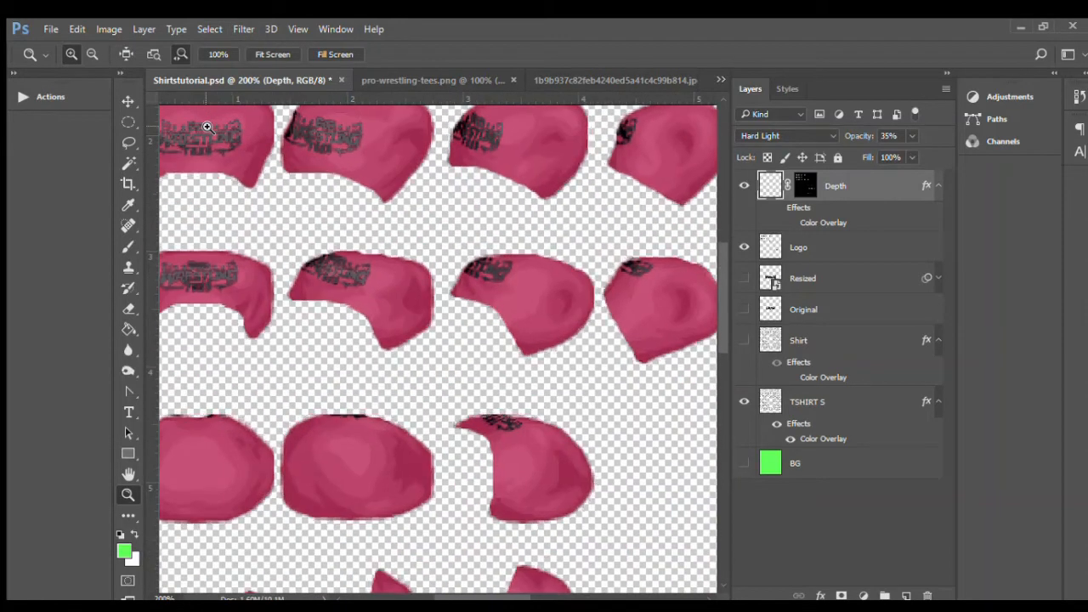
click(206, 127)
click(207, 128)
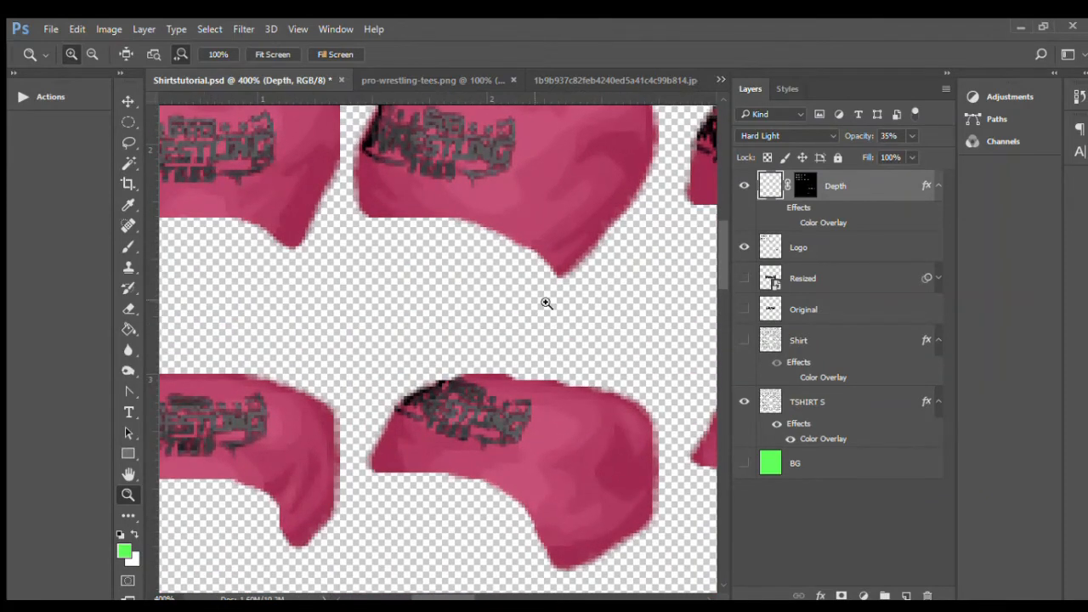
drag(721, 260, 721, 250)
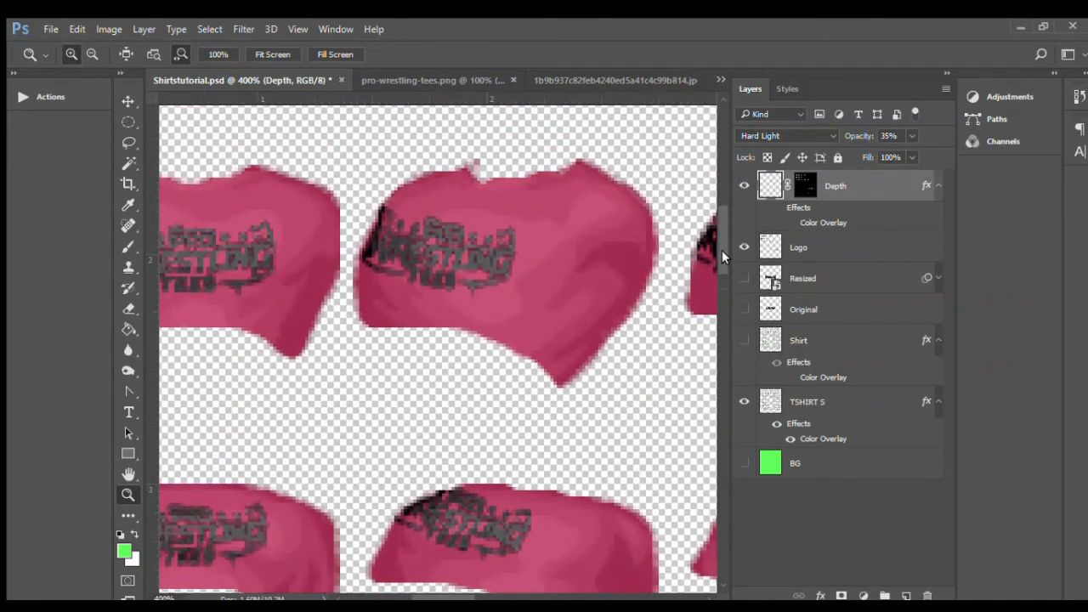
click(746, 184)
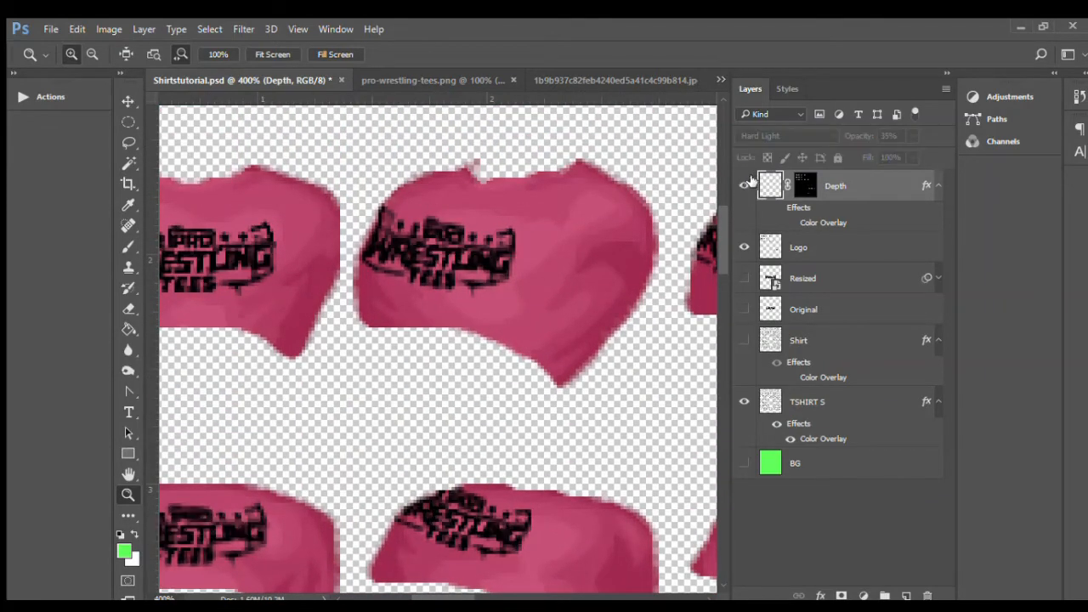
click(747, 182)
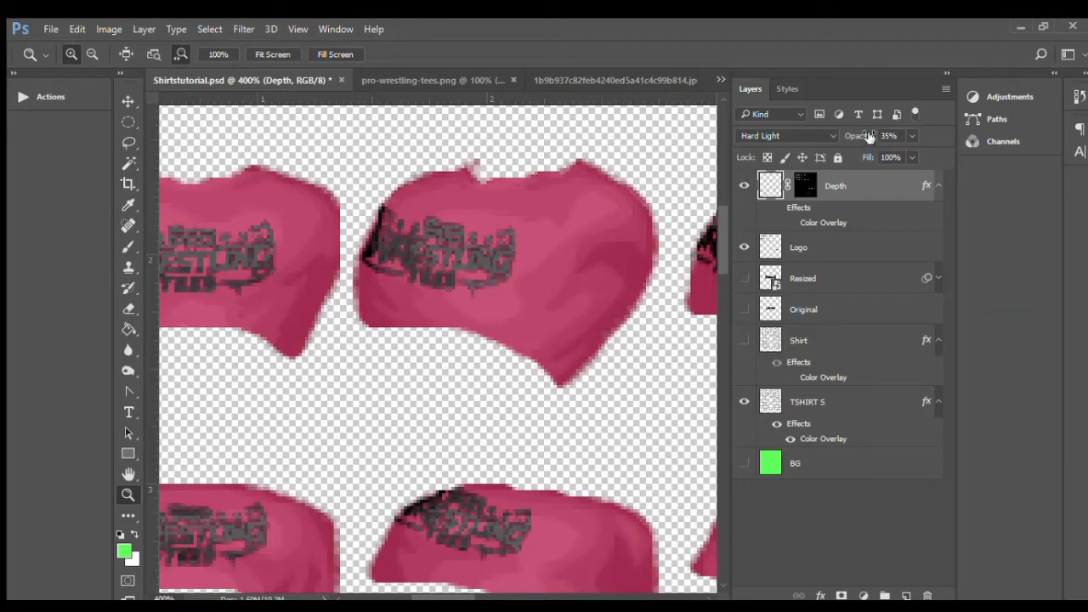
Step: Try the Normal, Overlay and Screen blend modes on the Depth layer
click(776, 138)
click(776, 139)
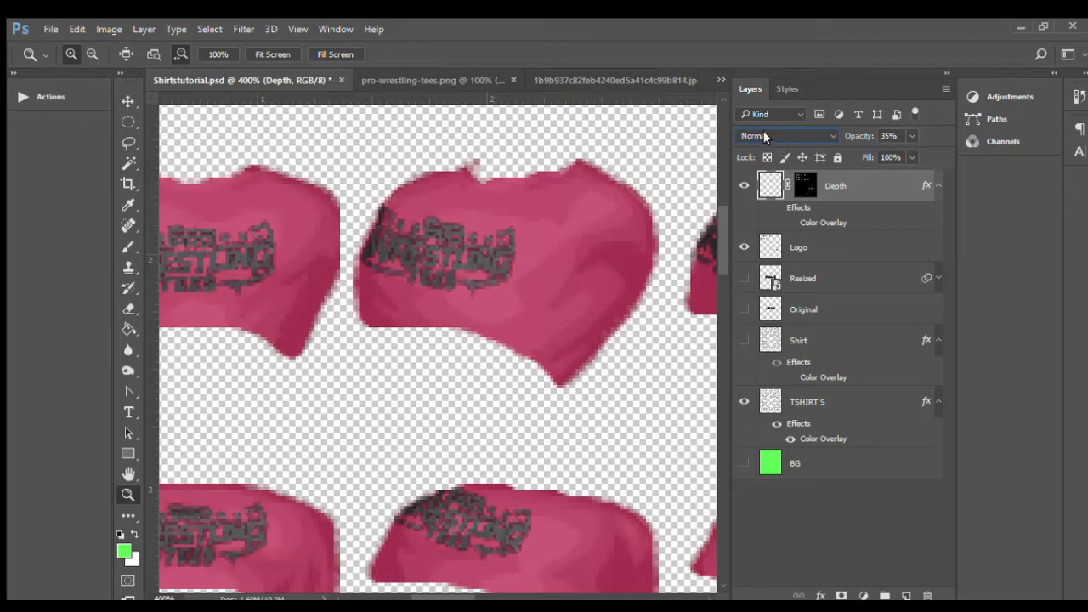
click(757, 290)
click(771, 136)
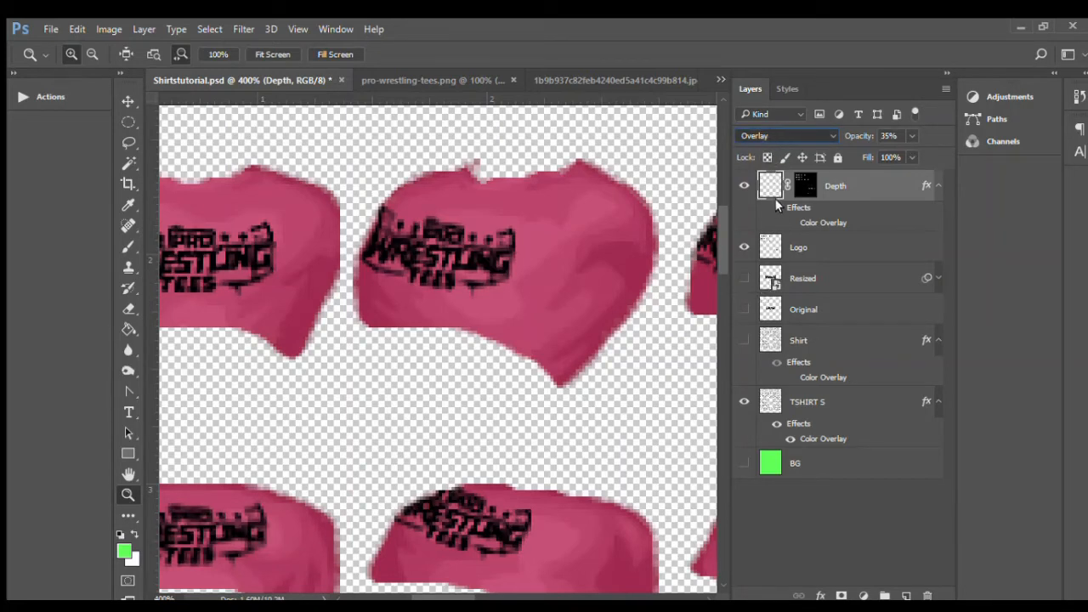
click(747, 245)
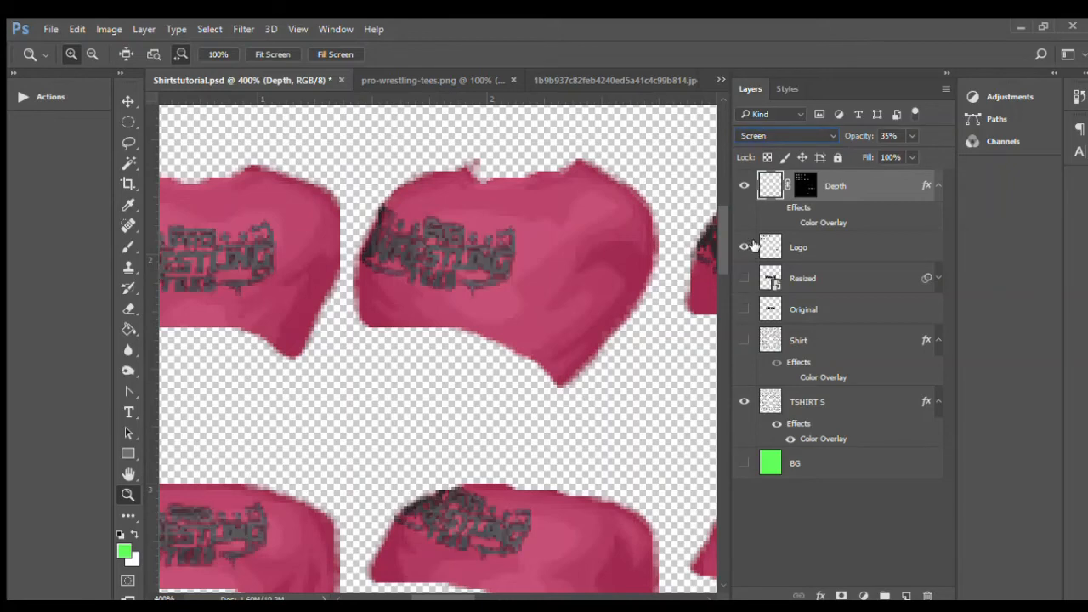
Step: Set the Depth layer's opacity to 100% and its blend mode to Overlay
click(911, 138)
mouse_move(910, 151)
mouse_down()
mouse_move(950, 157)
mouse_move(875, 155)
mouse_move(909, 158)
mouse_up()
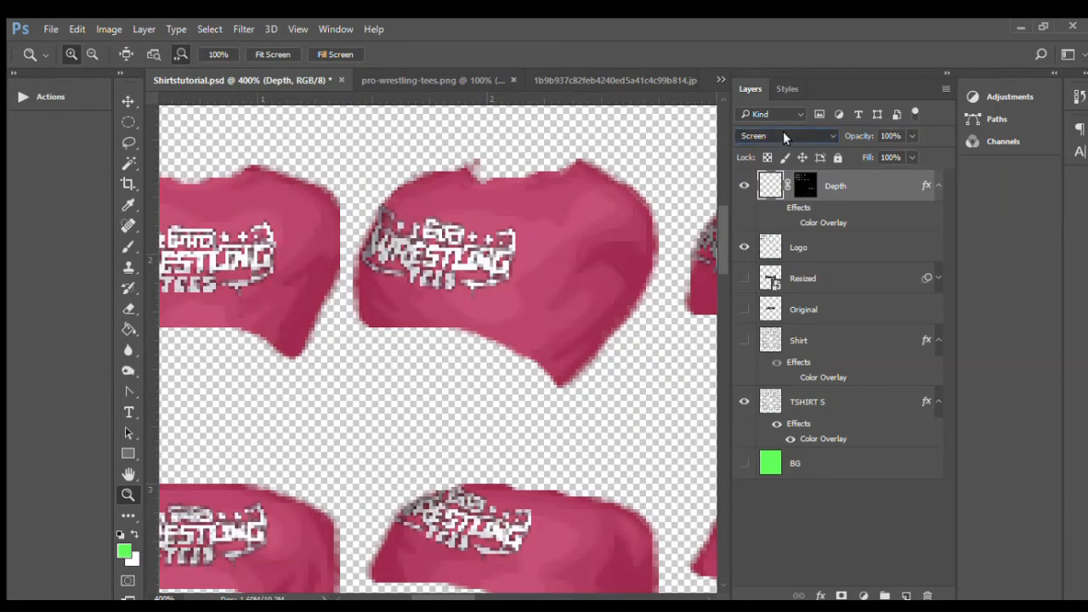
click(747, 286)
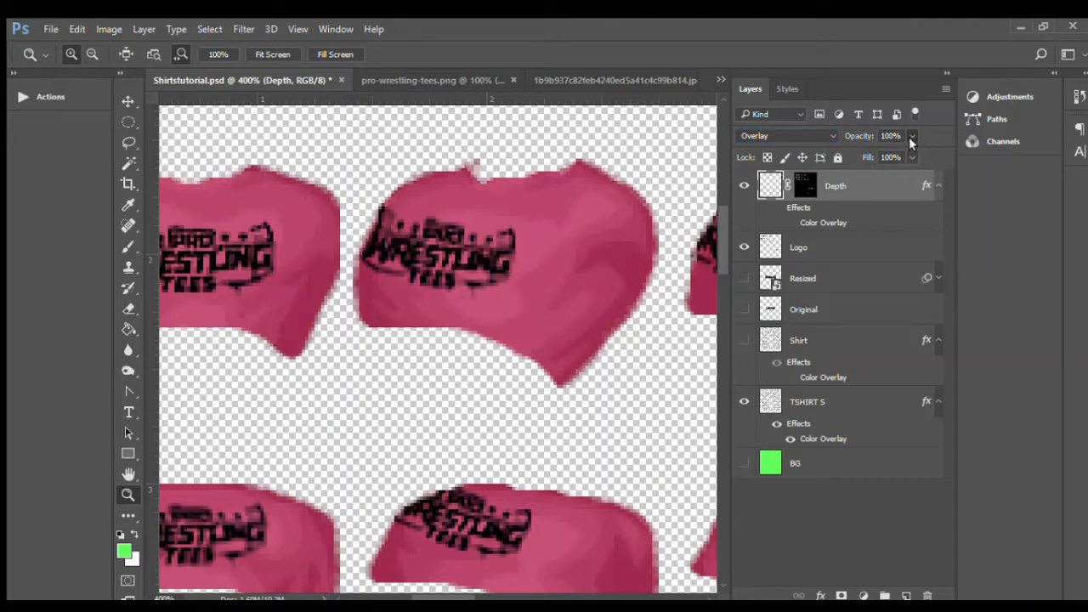
Step: Set the Depth layer's blend mode to Hard Light and its opacity to 20%
drag(909, 138, 888, 158)
click(744, 133)
key(Down)
key(Down)
drag(900, 158, 869, 159)
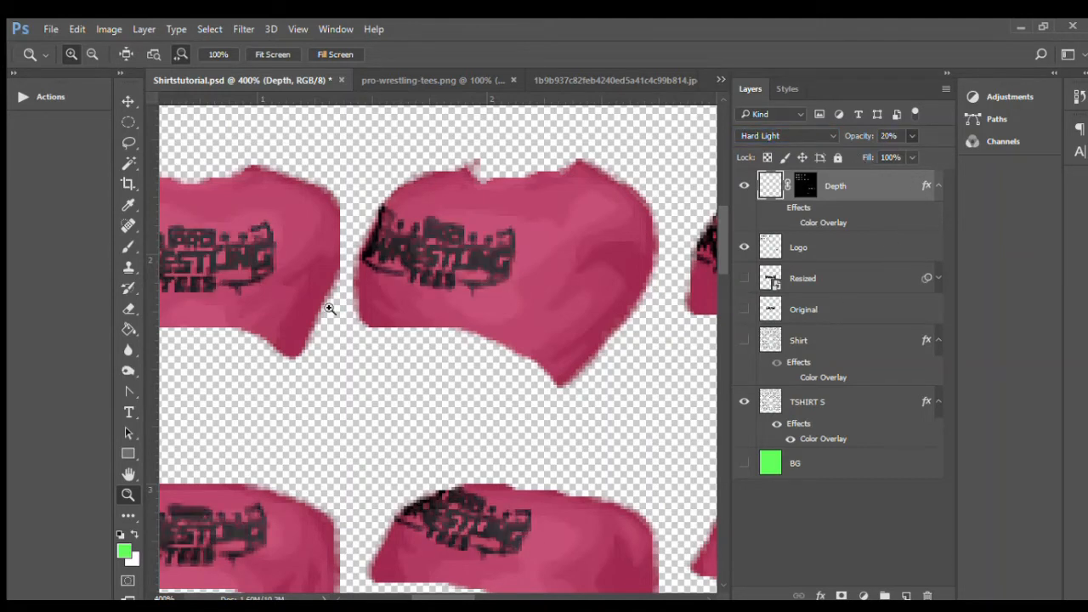
Step: Create a layer group above the Depth layer and name it Front Logo
click(216, 55)
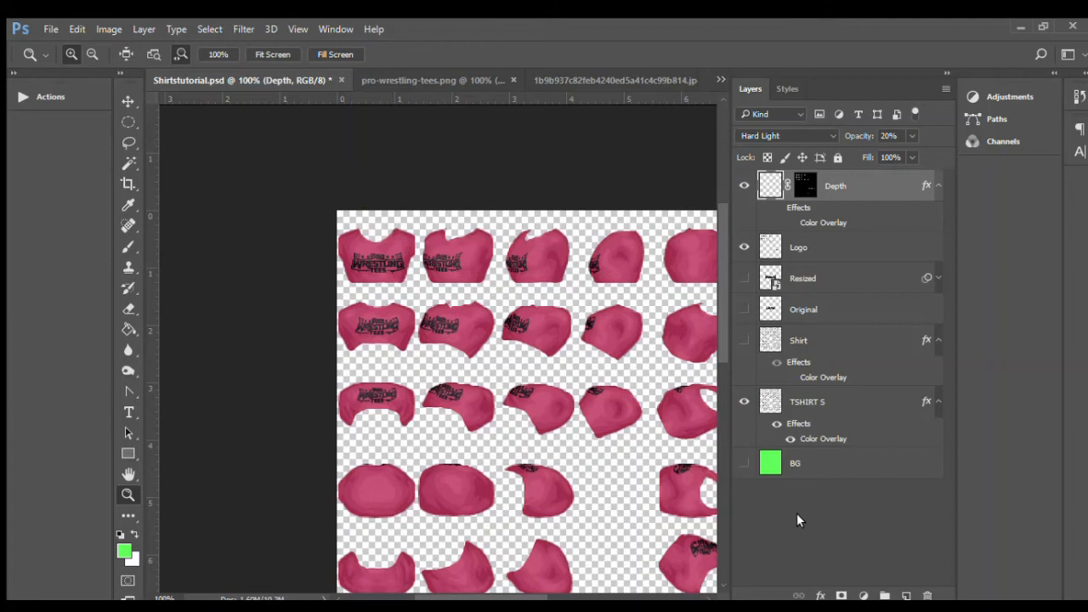
click(884, 595)
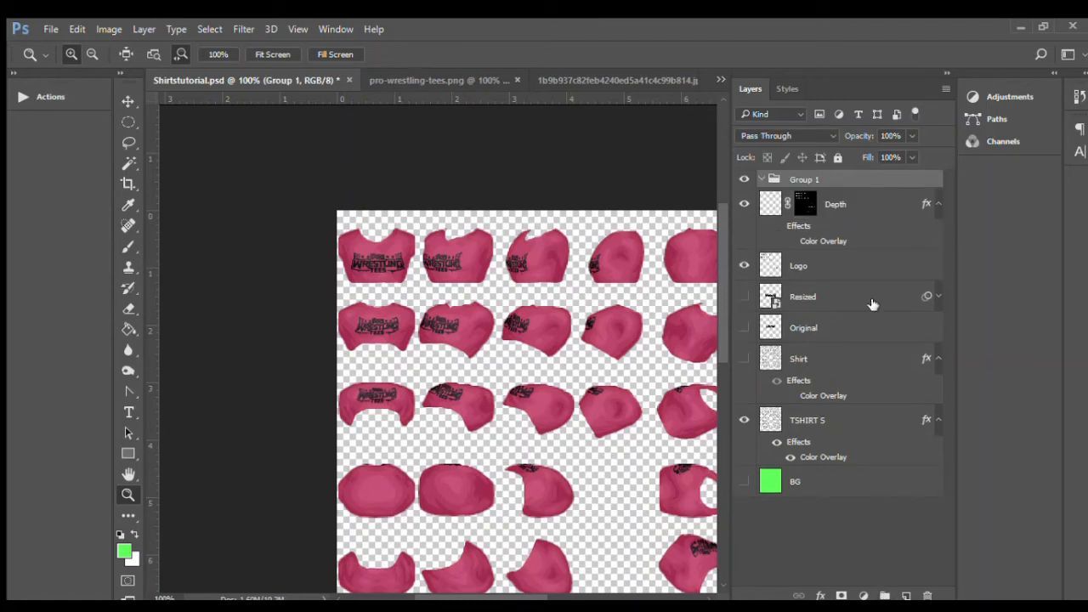
double_click(812, 180)
text(Front)
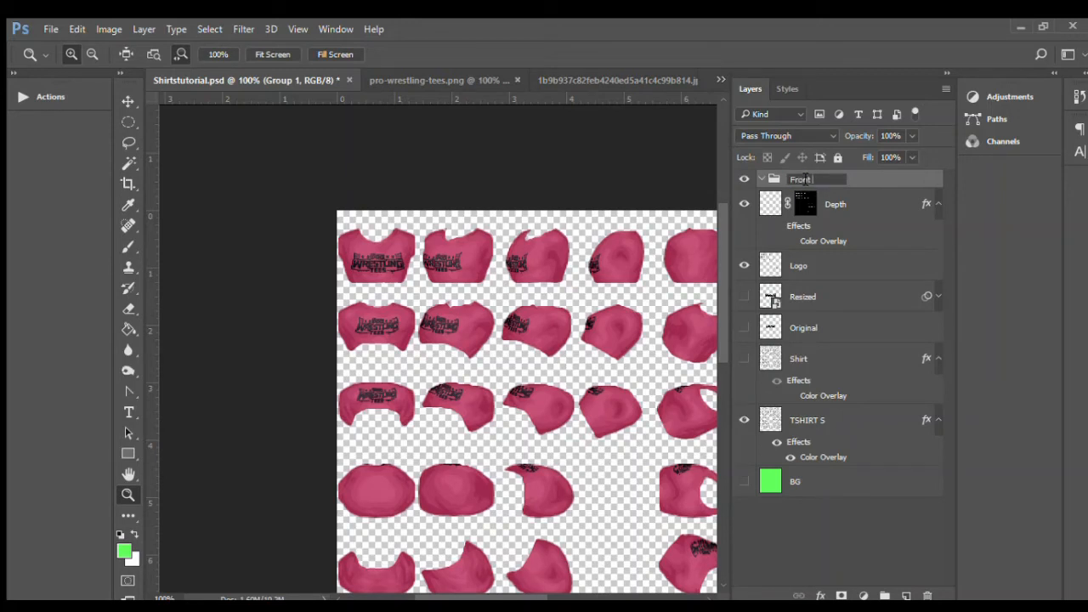
text( Logo)
key(Return)
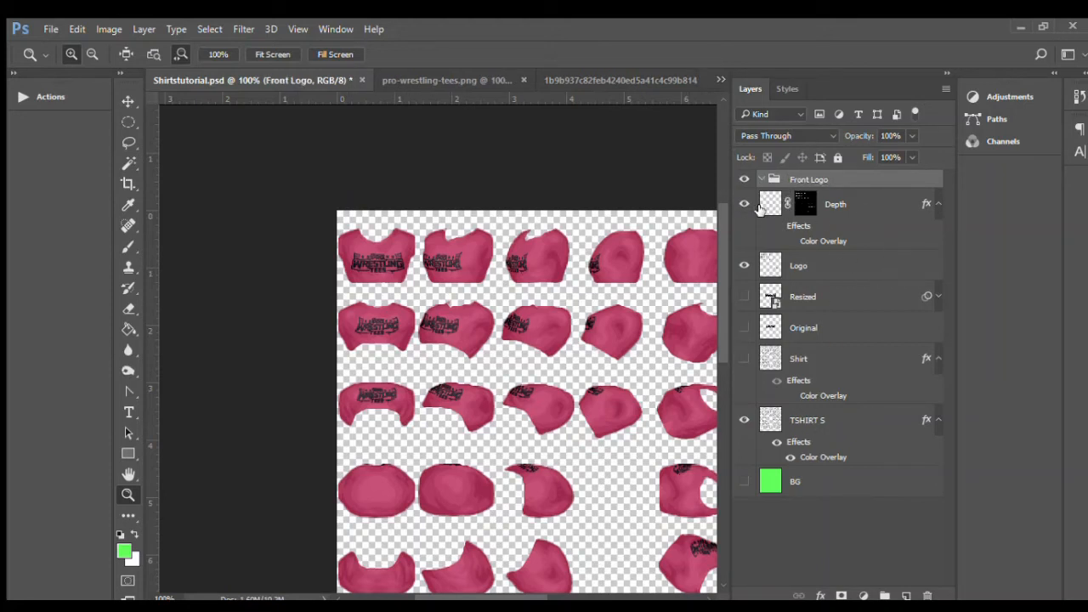
Step: Move the Depth and Logo layers into the Front Logo group, collapse the group and hide it
click(769, 205)
shift+click(798, 264)
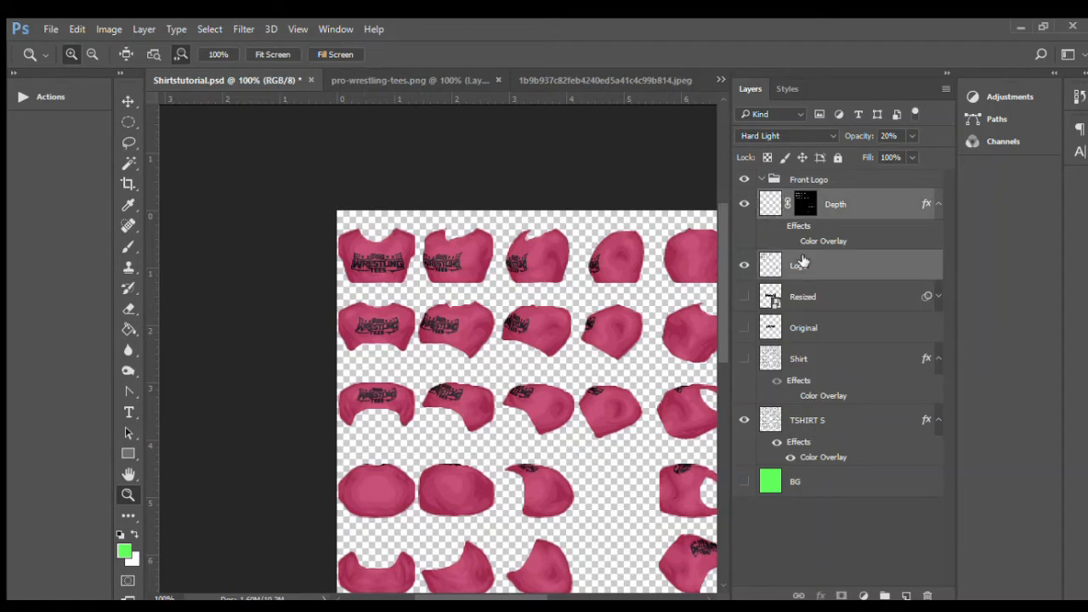
drag(760, 204, 783, 183)
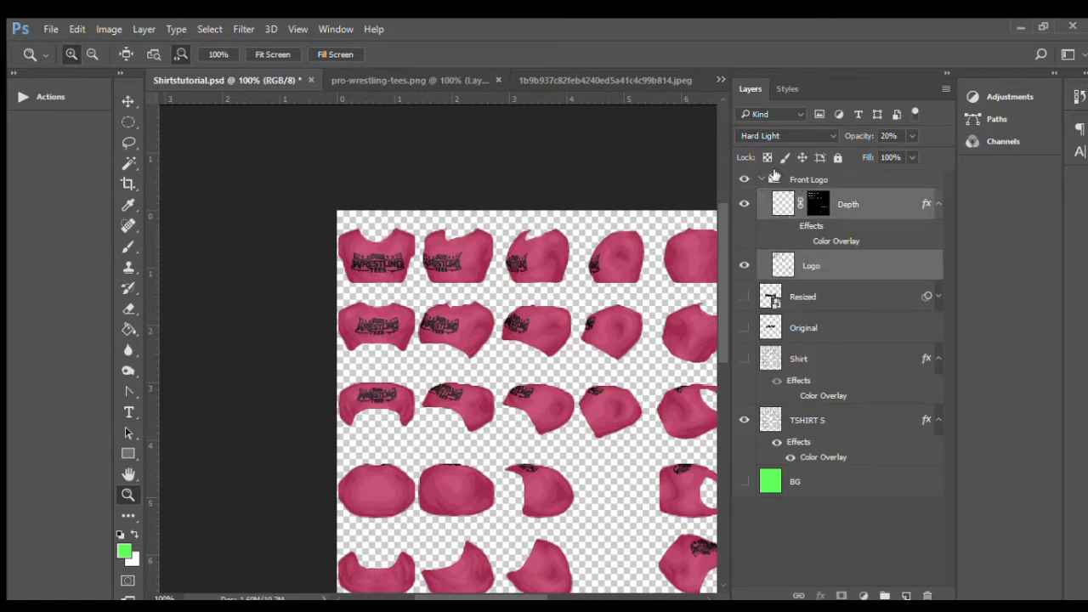
click(762, 179)
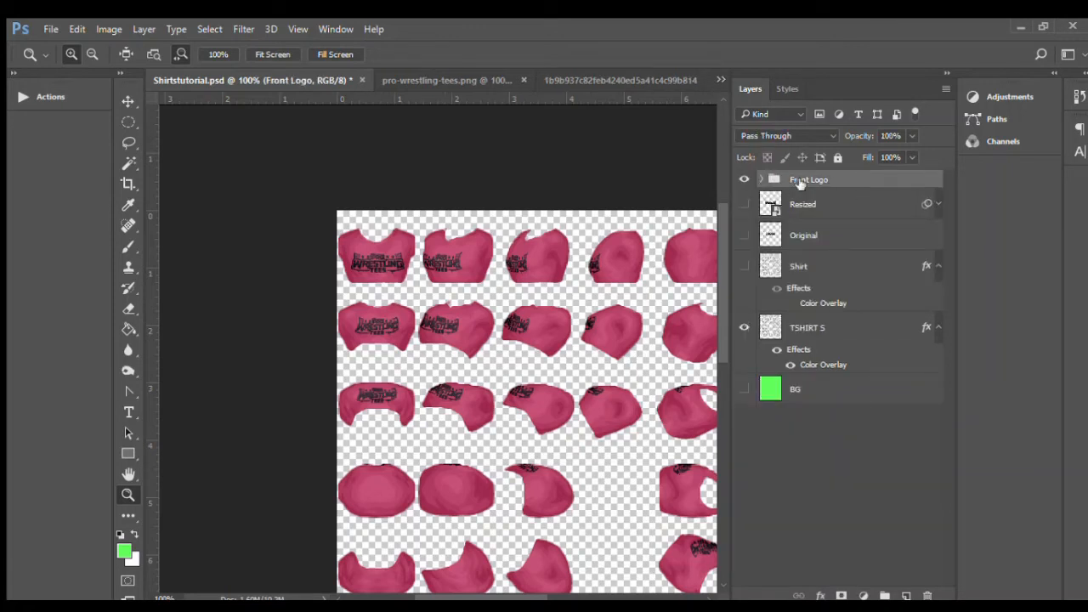
click(744, 182)
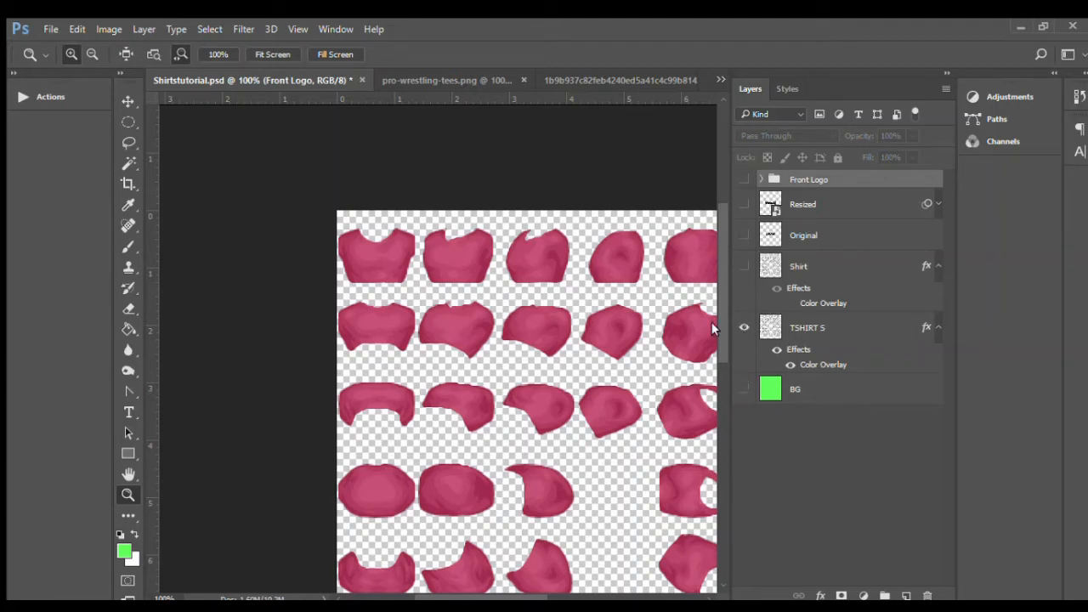
Step: Move the Resized and Original layers into the Front Logo group
drag(521, 597, 552, 598)
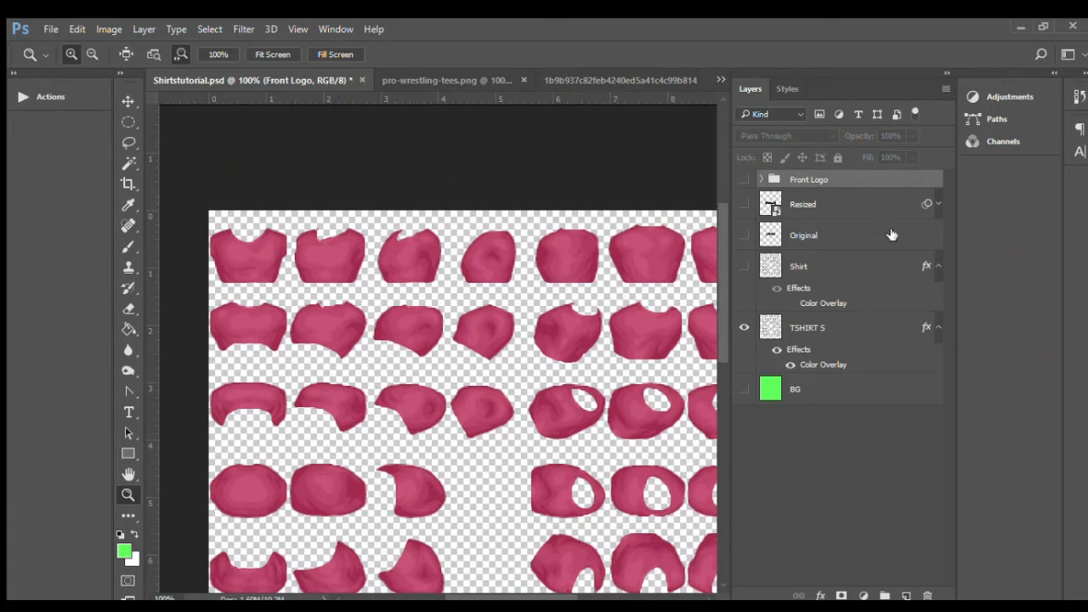
click(771, 201)
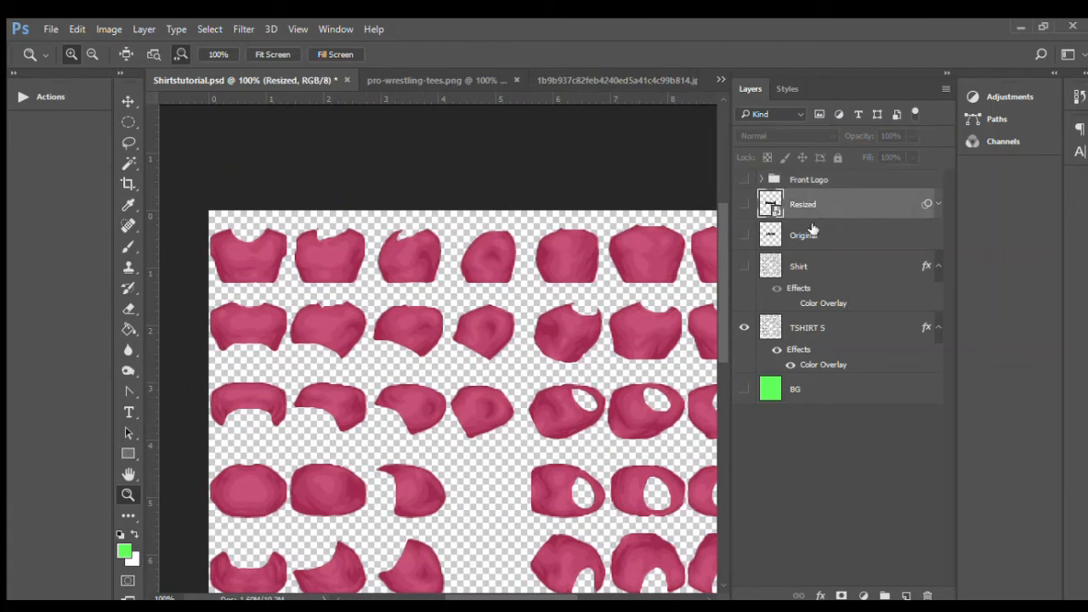
shift+click(808, 236)
drag(807, 236, 807, 182)
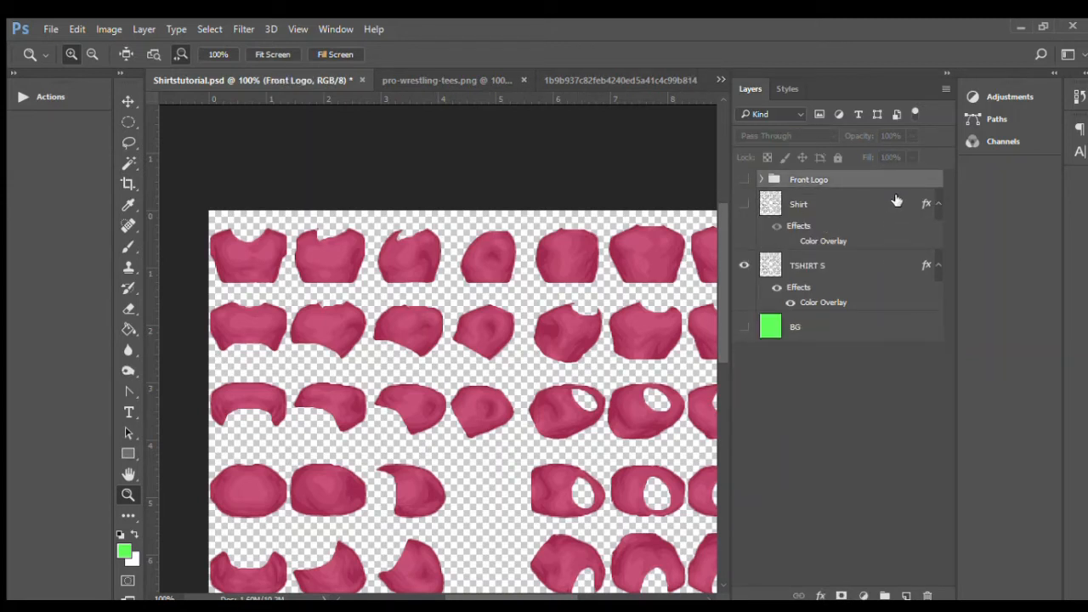
Step: Close pro-wrestling-tees.png and bring up the Paradigm Pro Wrestling logo JPEG
click(441, 75)
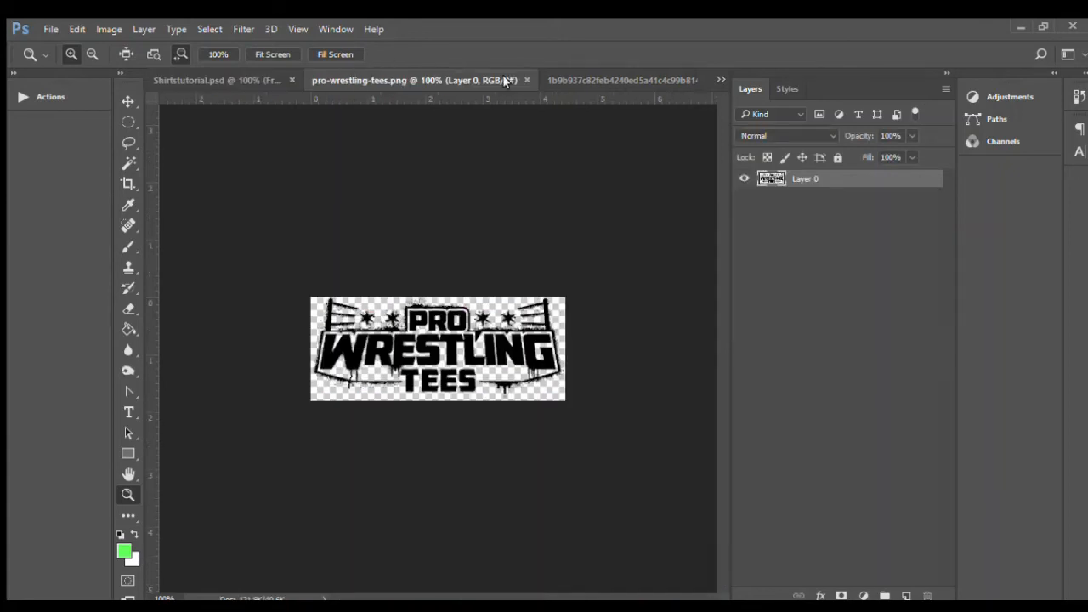
click(524, 80)
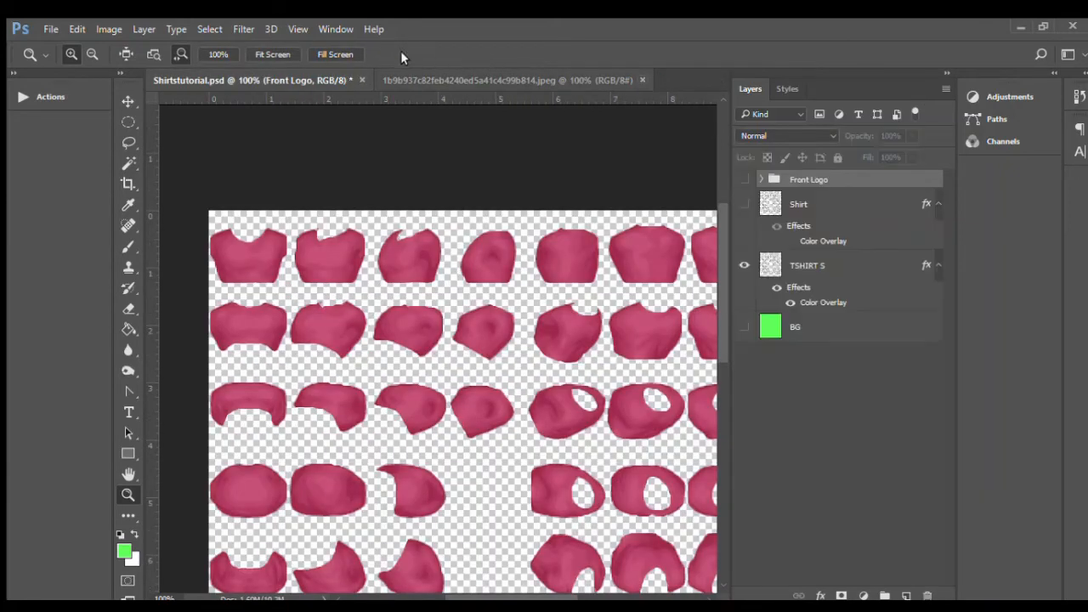
click(461, 78)
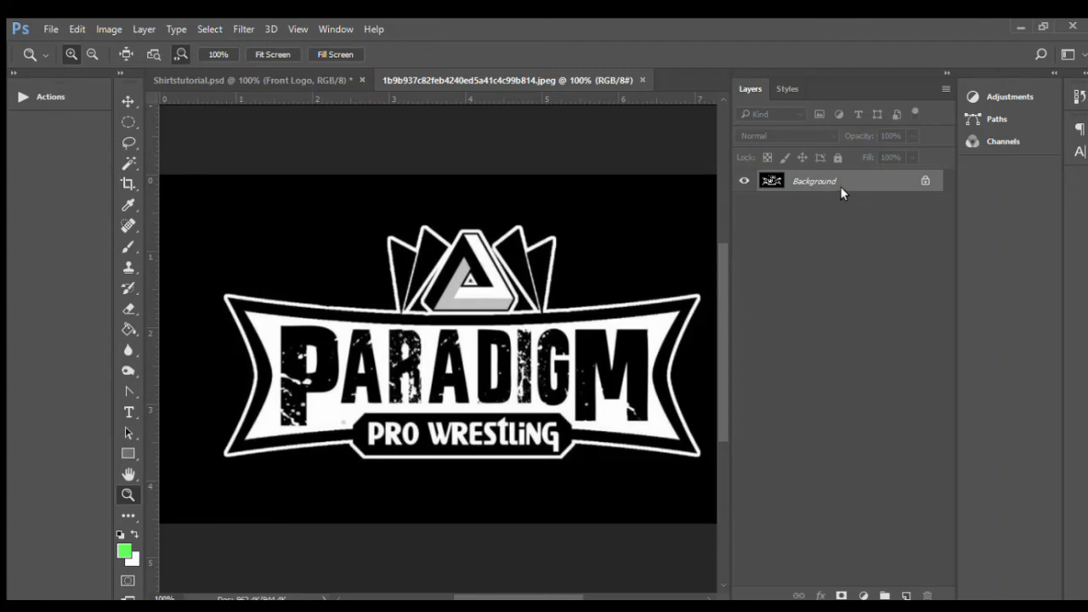
Step: Duplicate the Paradigm logo's Background layer and hide the original
mouse_move(848, 184)
mouse_down()
mouse_move(862, 250)
mouse_move(840, 186)
mouse_up()
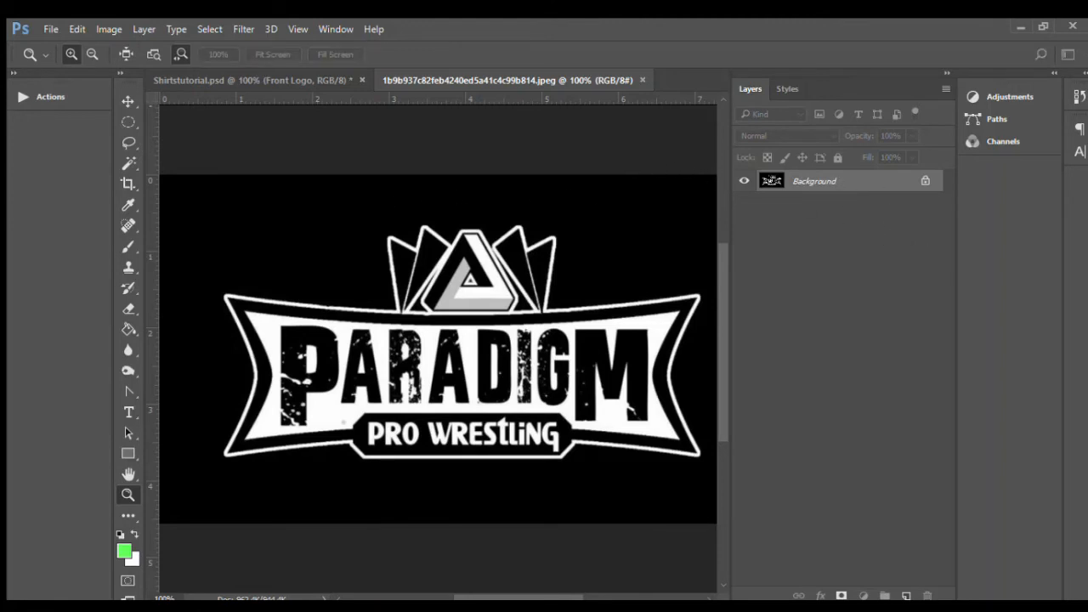
click(690, 163)
click(744, 203)
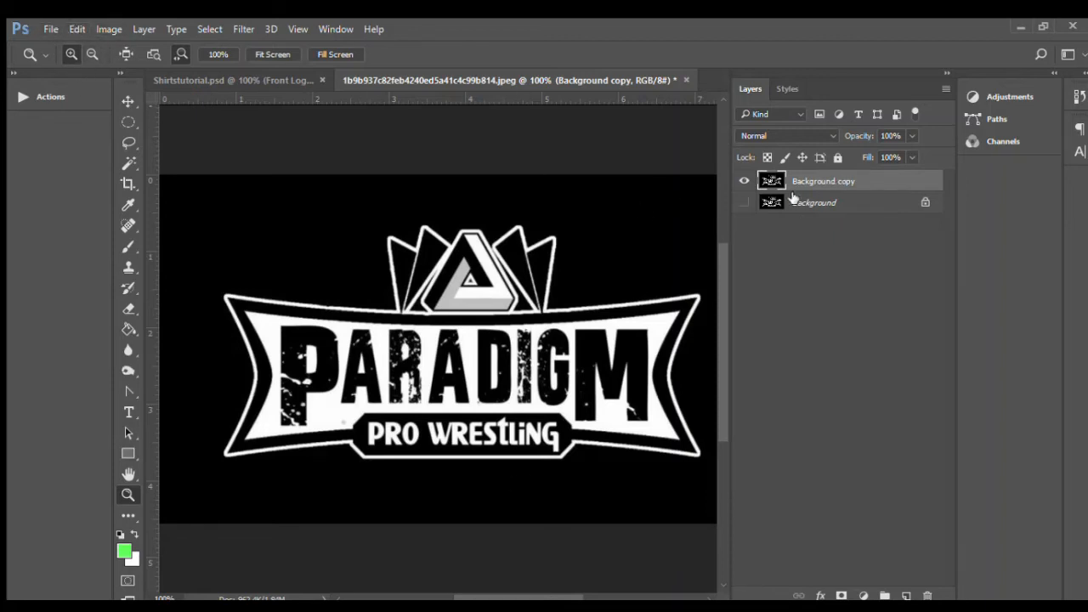
click(746, 203)
Step: Mask out the black area surrounding the logo on Background copy, using a Magic Wand selection and an inverted layer mask
click(123, 163)
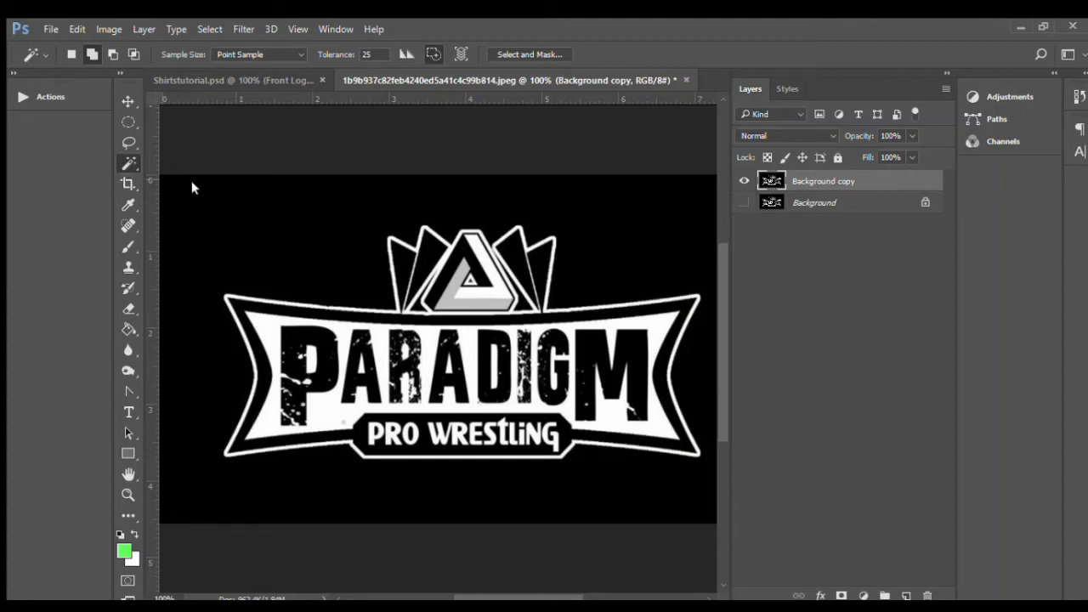
click(277, 197)
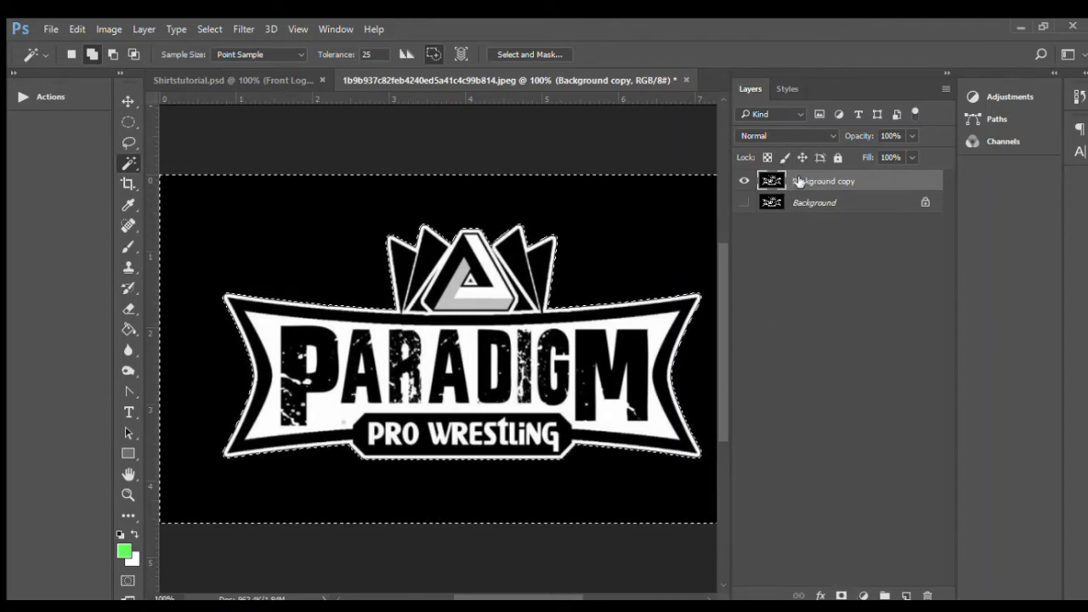
click(841, 595)
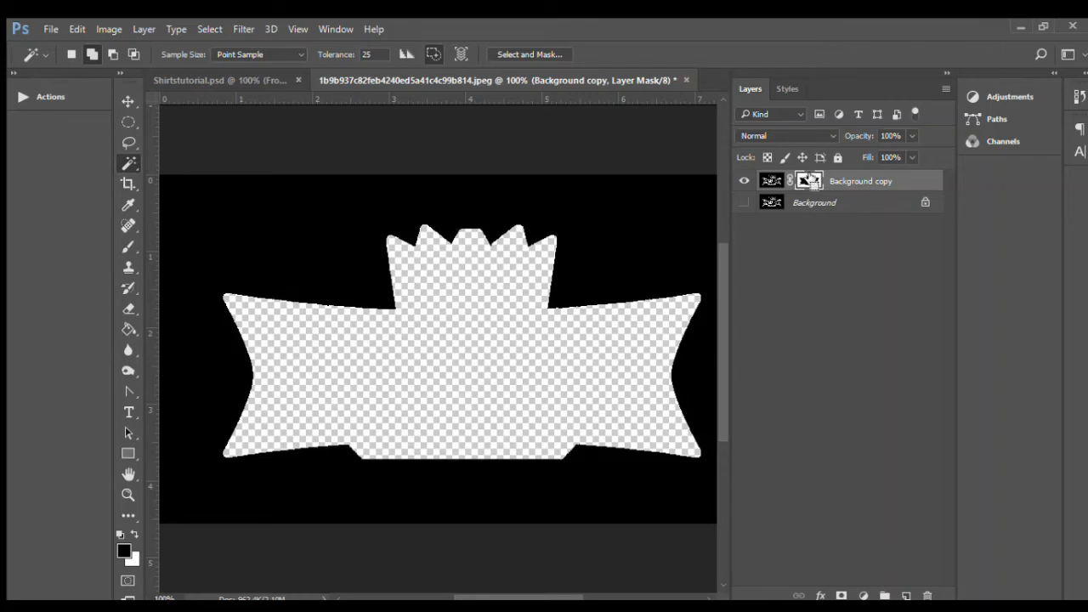
key(ctrl+i)
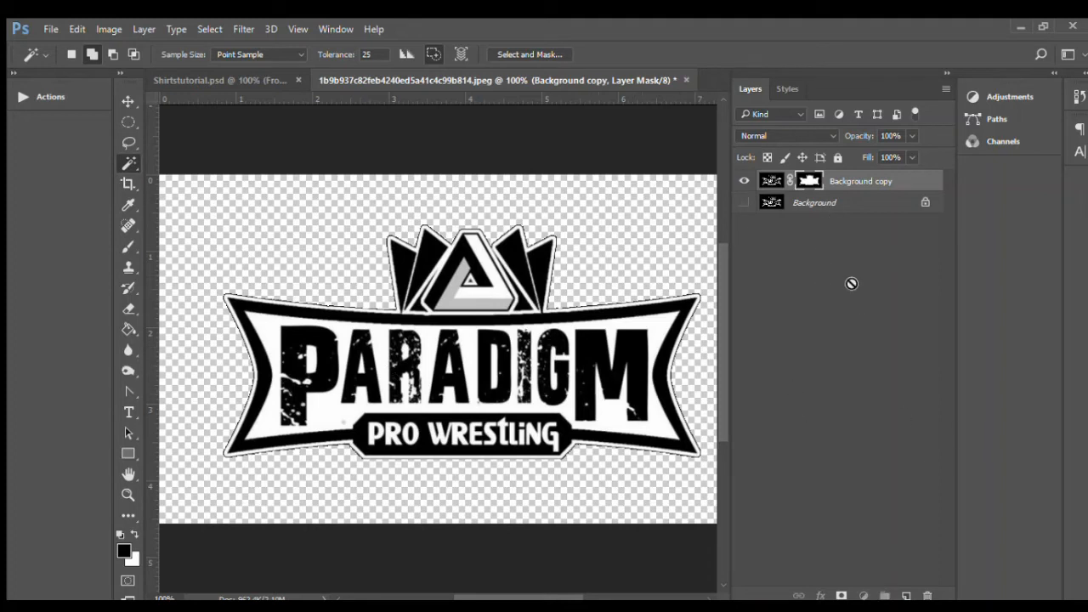
Step: Duplicate the Background layer again, place the duplicate above the masked copy, and show only the new duplicate
drag(772, 203, 906, 595)
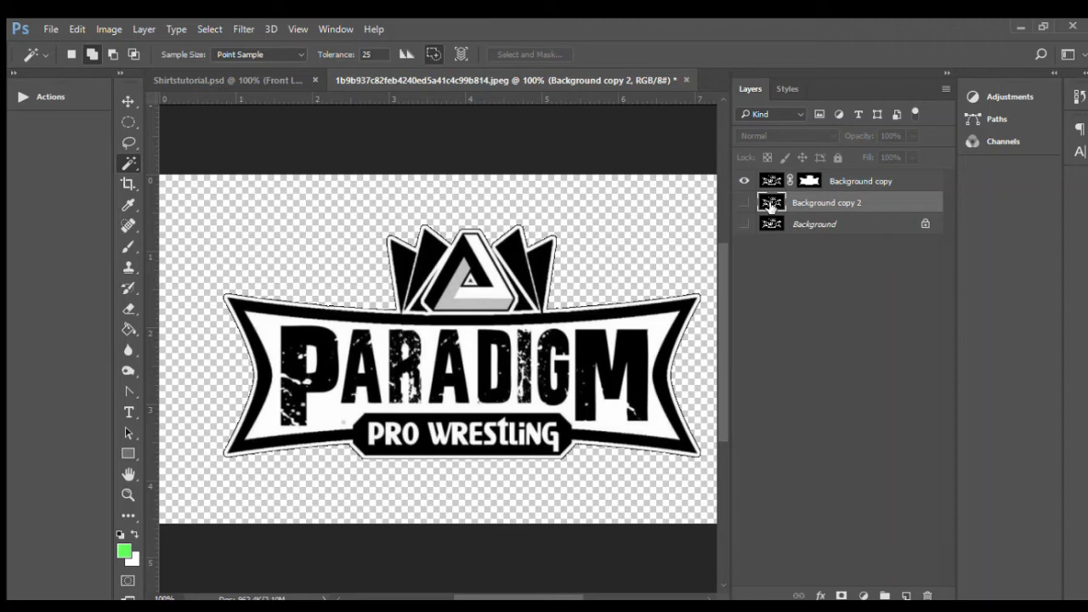
drag(771, 207, 770, 174)
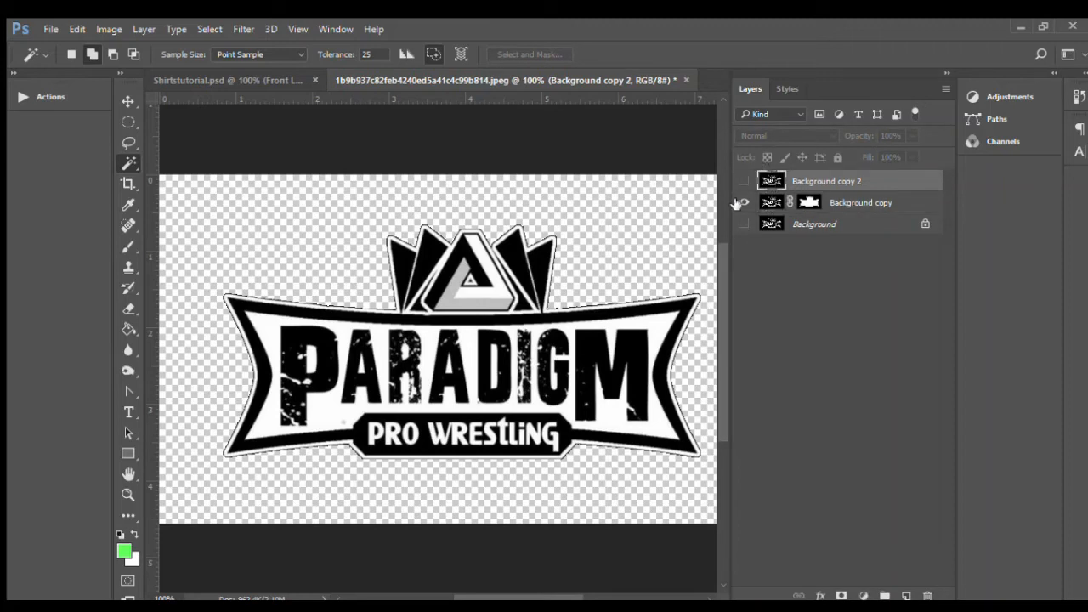
click(744, 203)
click(743, 181)
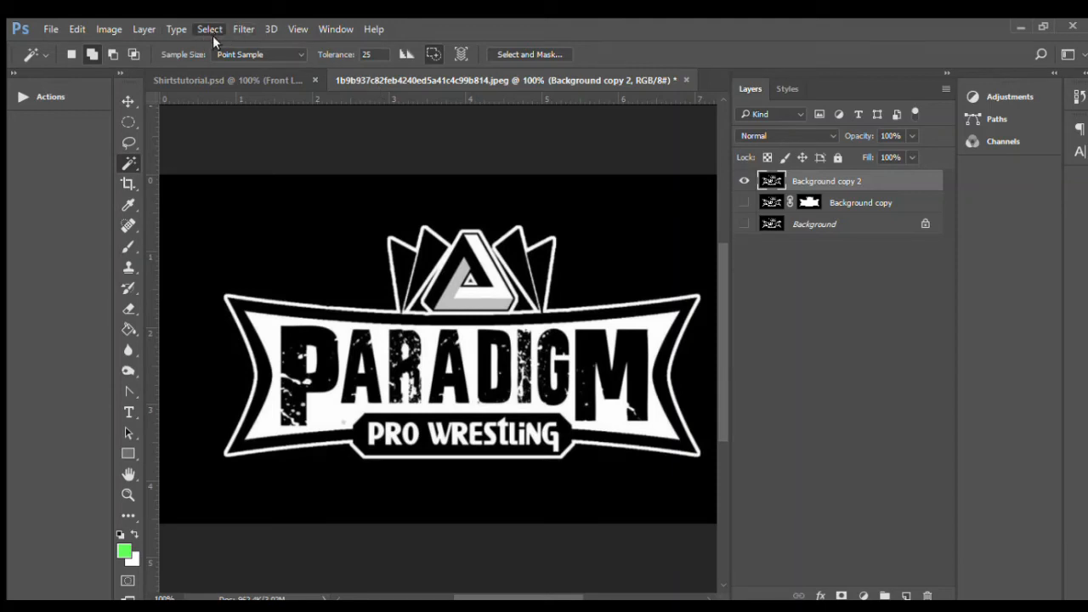
Step: Select all black areas of Background copy 2 with Color Range and hide them with an inverted layer mask
click(250, 177)
click(385, 202)
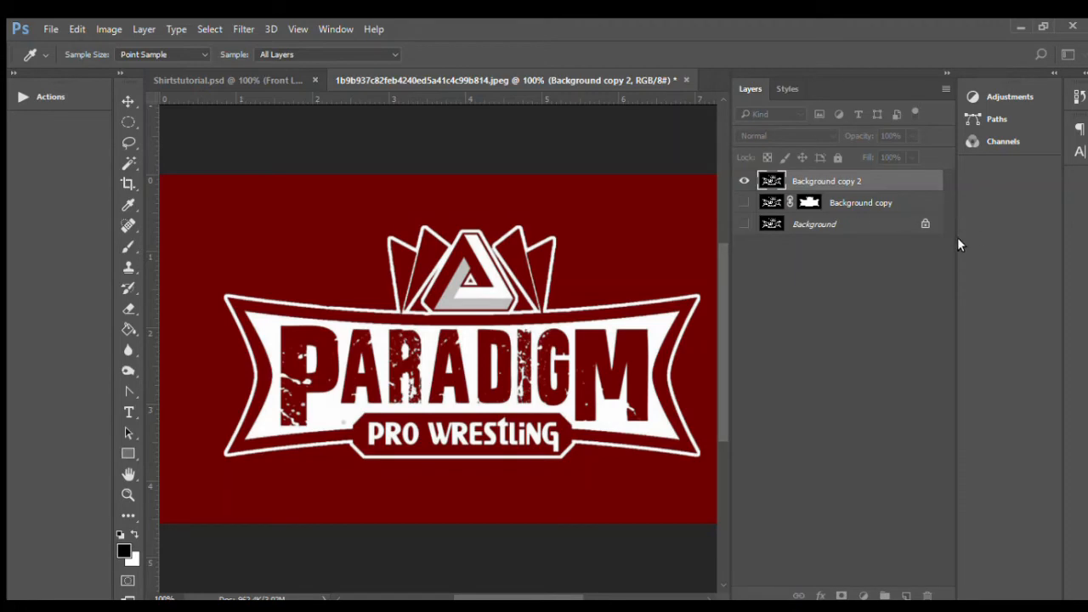
click(1013, 290)
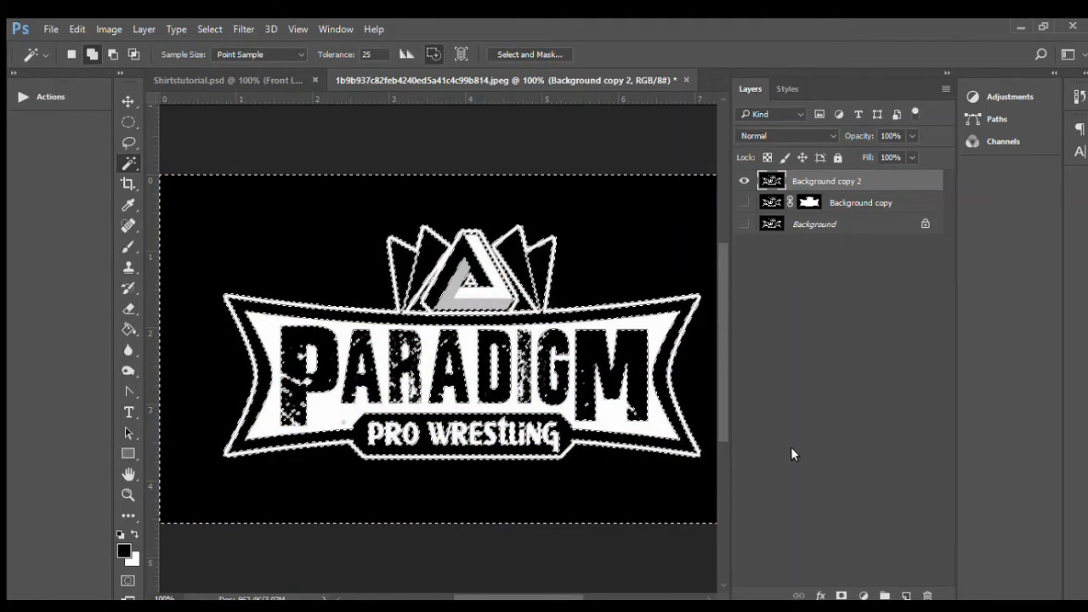
click(840, 596)
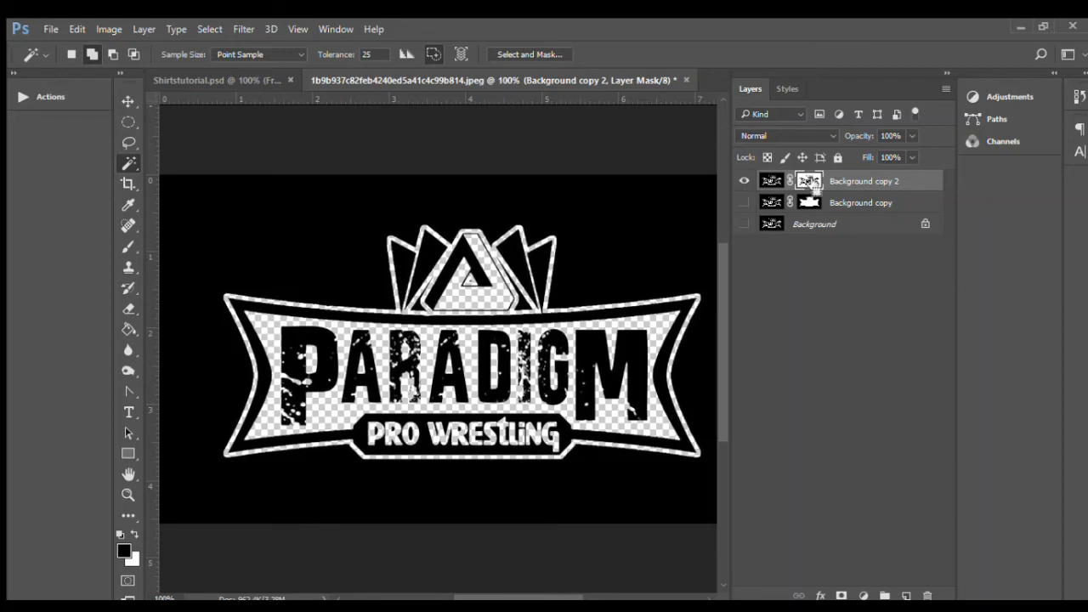
key(ctrl+i)
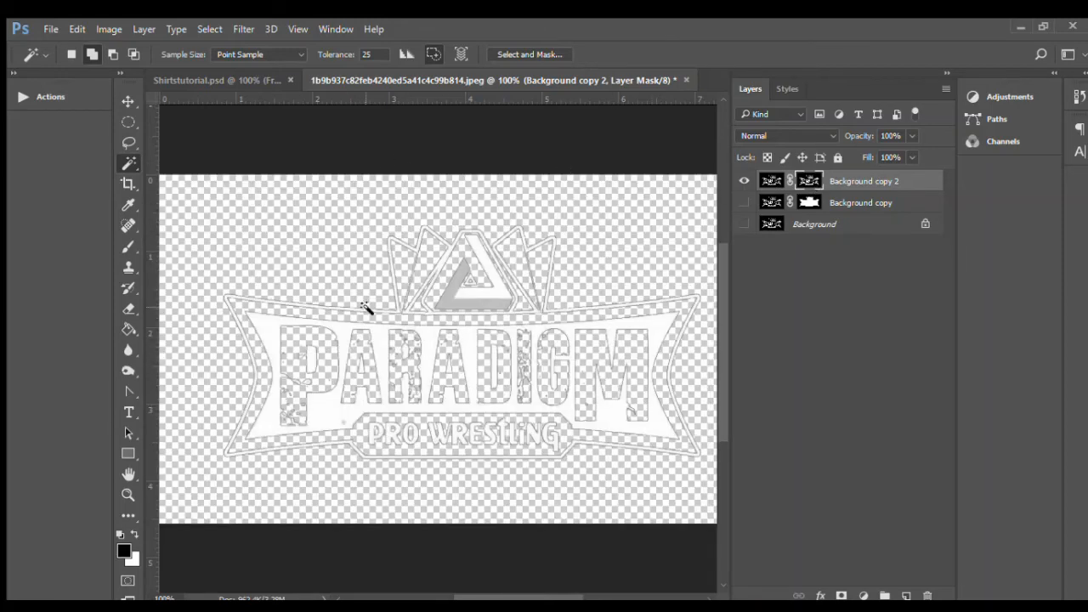
Step: Add a bright green filled layer above Background and show Background copy over it in place of Background copy 2
click(844, 230)
click(906, 594)
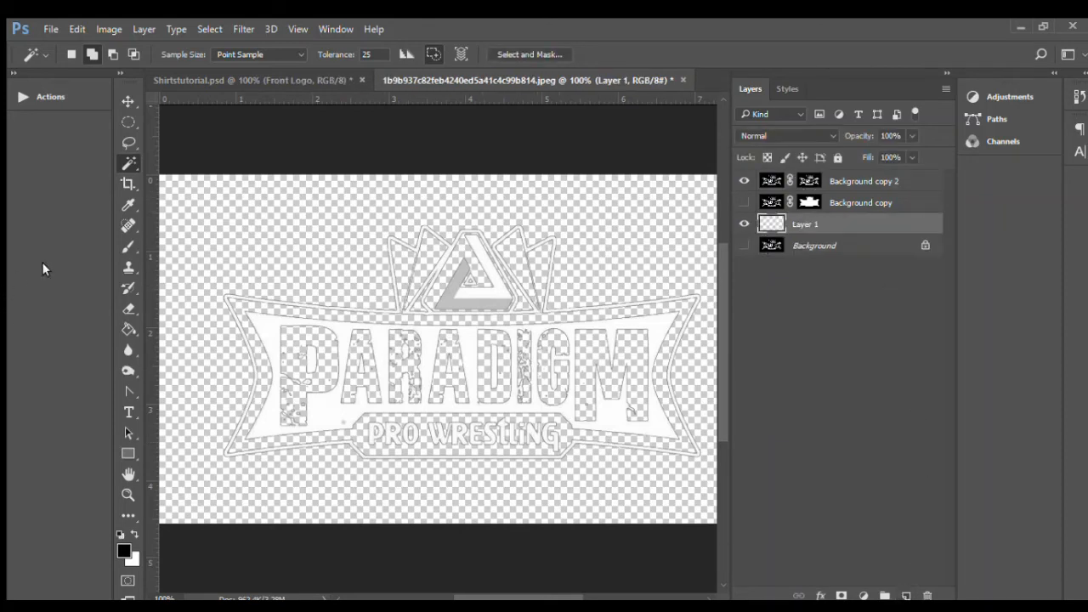
click(129, 329)
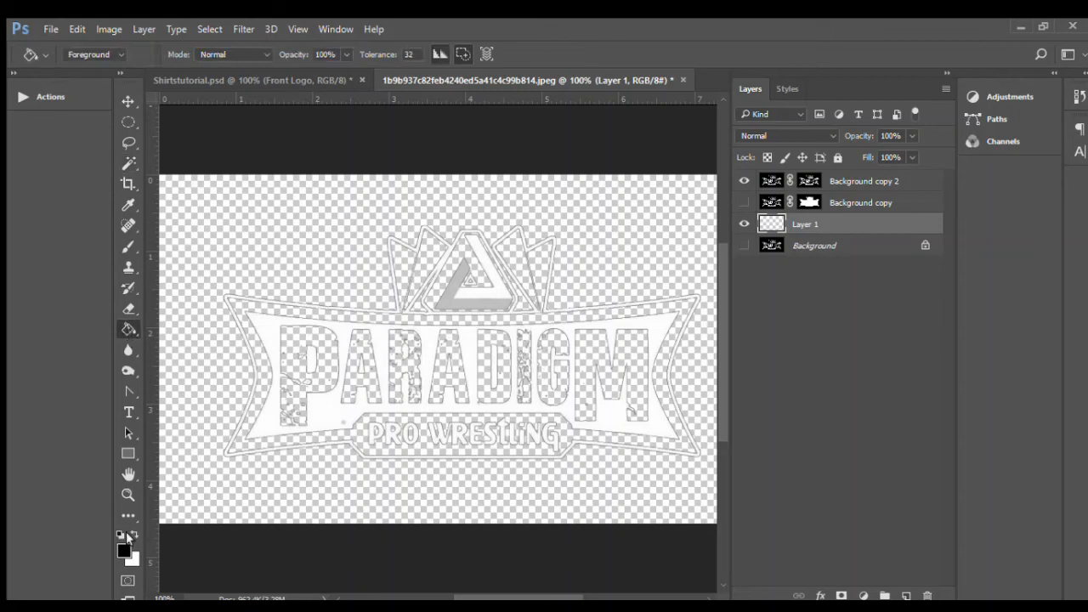
key(i)
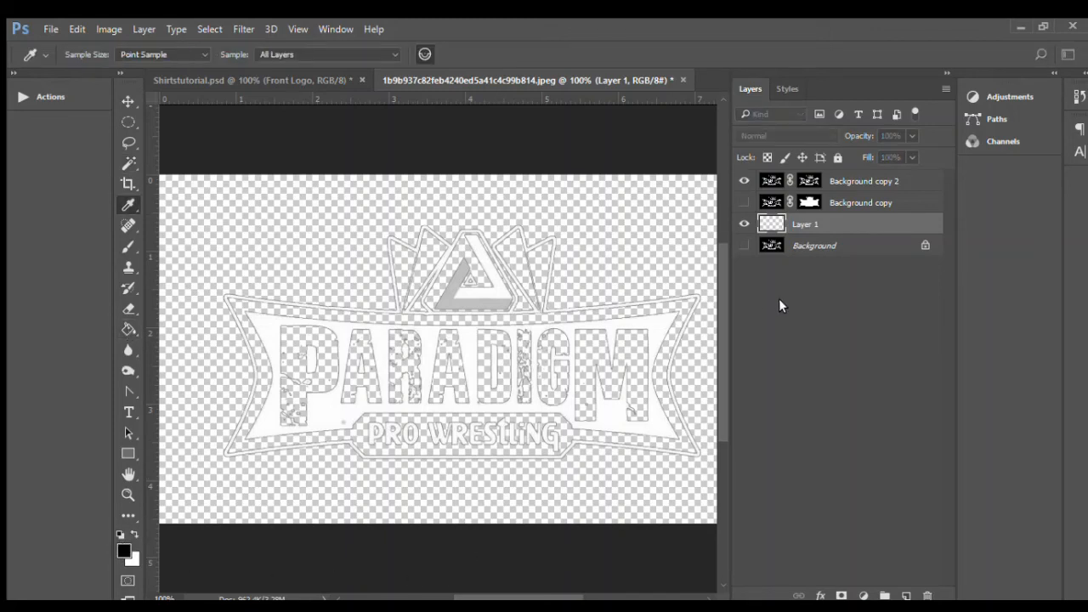
key(g)
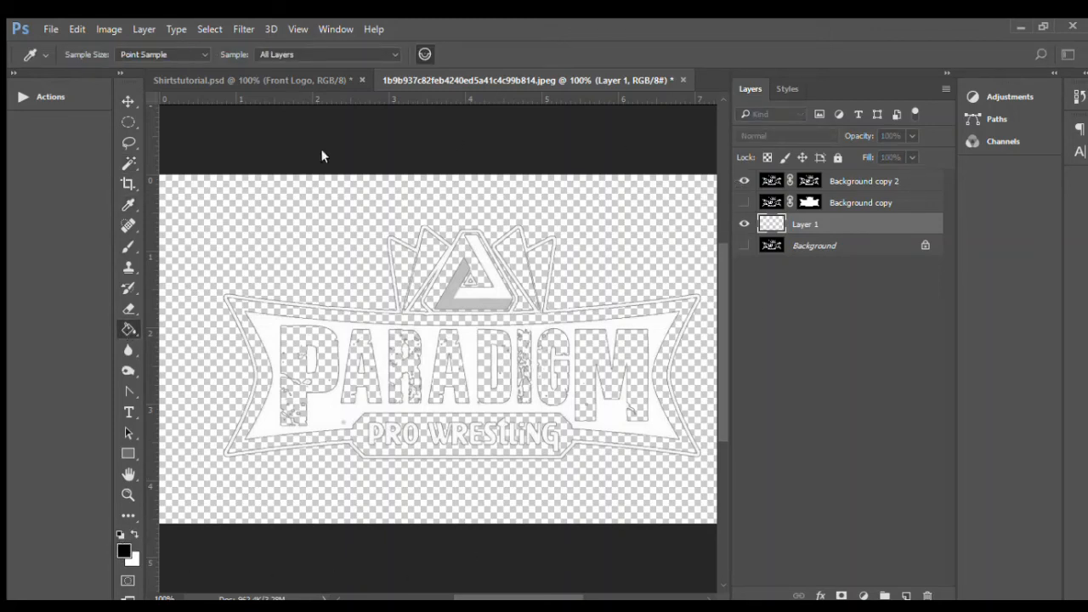
click(431, 194)
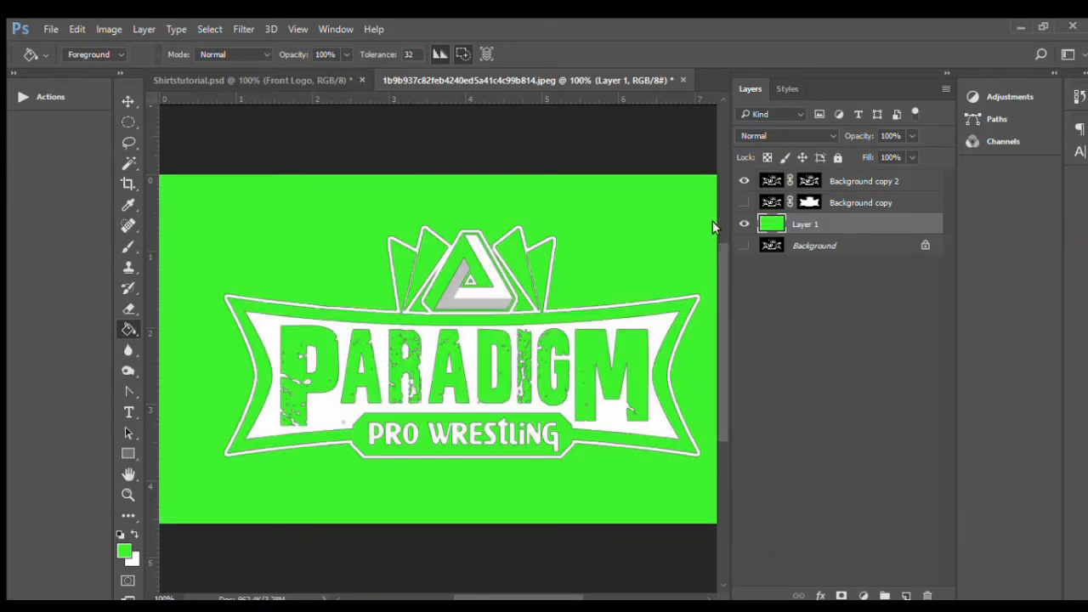
click(743, 181)
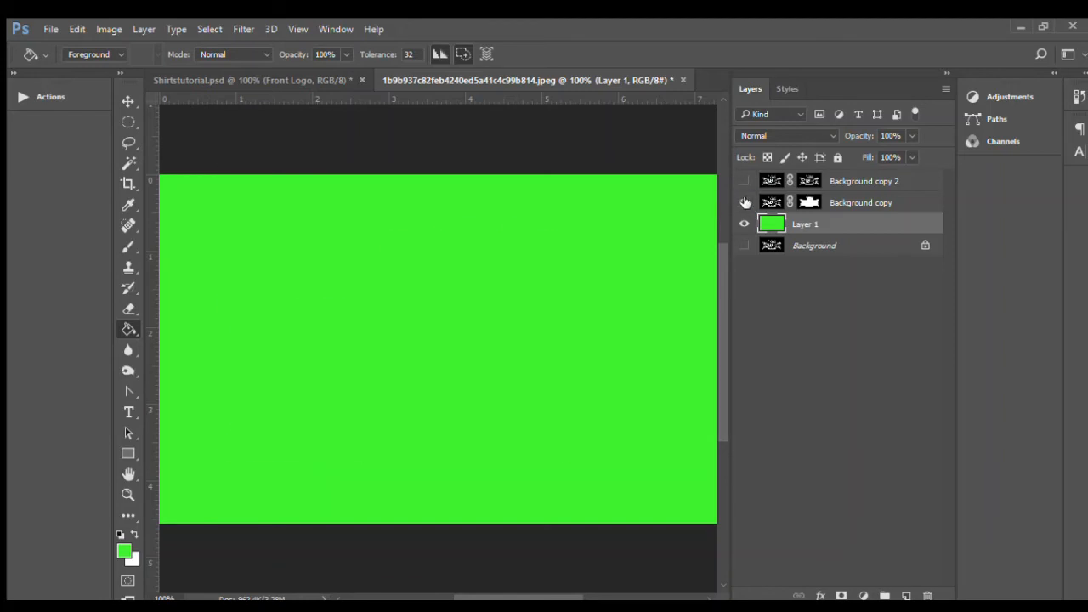
click(744, 202)
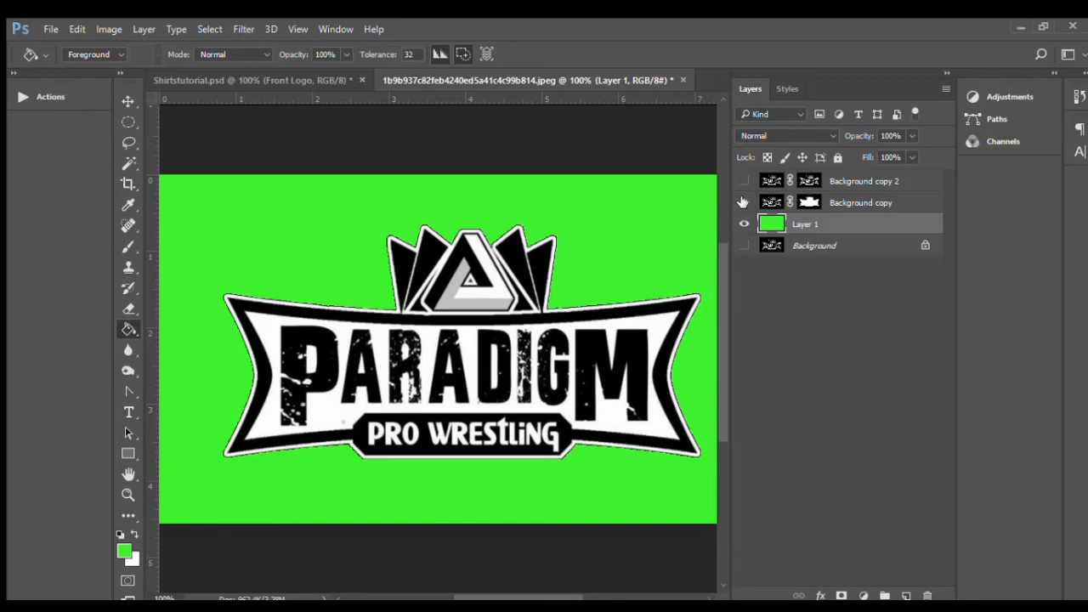
Step: Apply the layer mask of Background copy permanently so the logo cutout becomes plain layer content
click(743, 202)
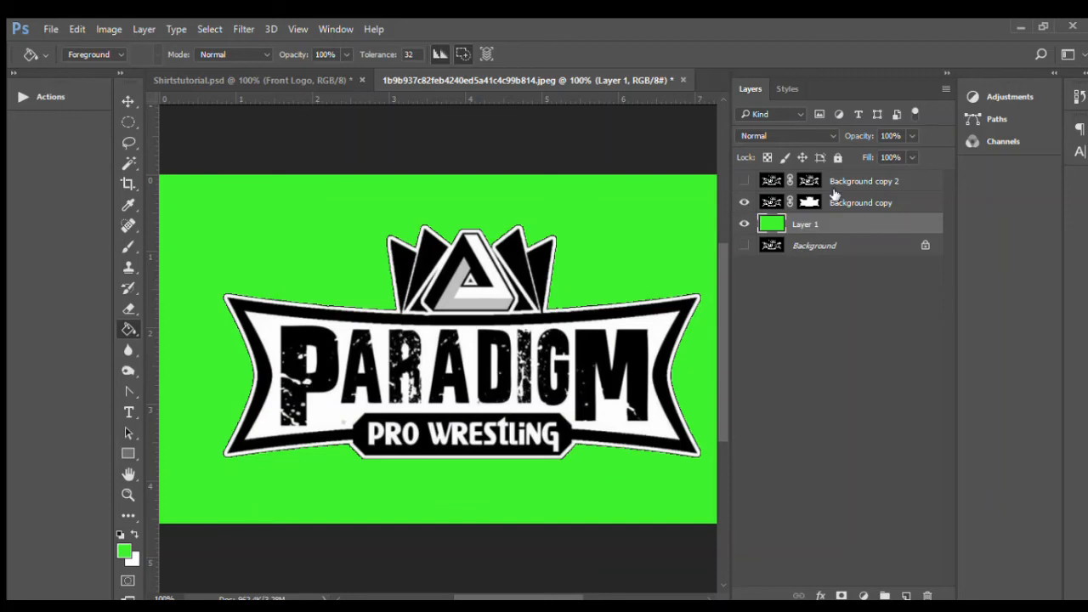
click(814, 206)
key(F2)
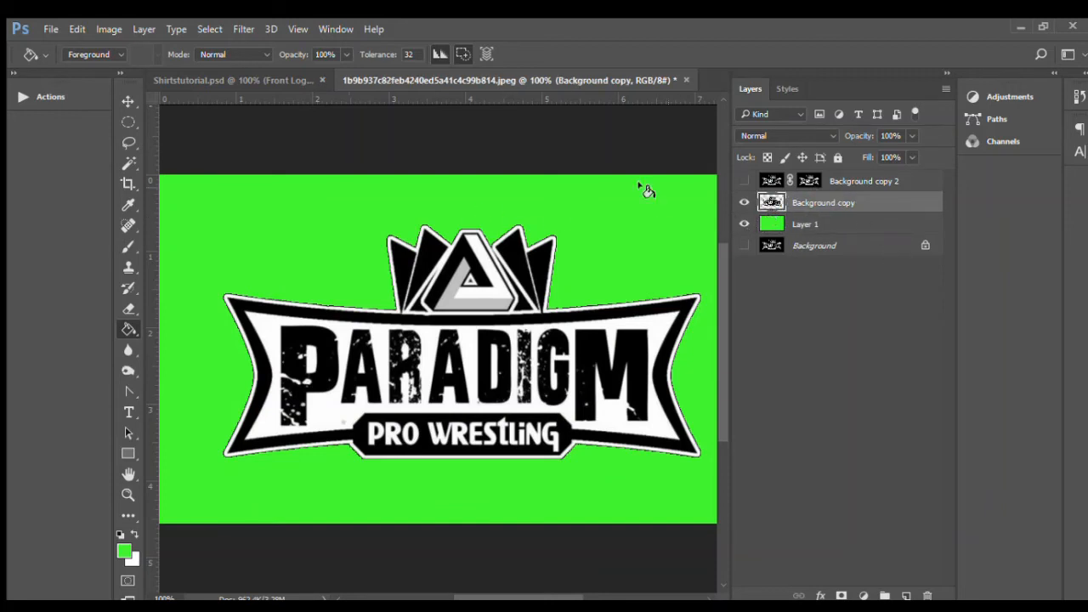
Step: Copy the cut-out Paradigm Pro Wrestling logo layer from the JPEG document into Shirtstutorial.psd, over the shirt sprites
click(128, 102)
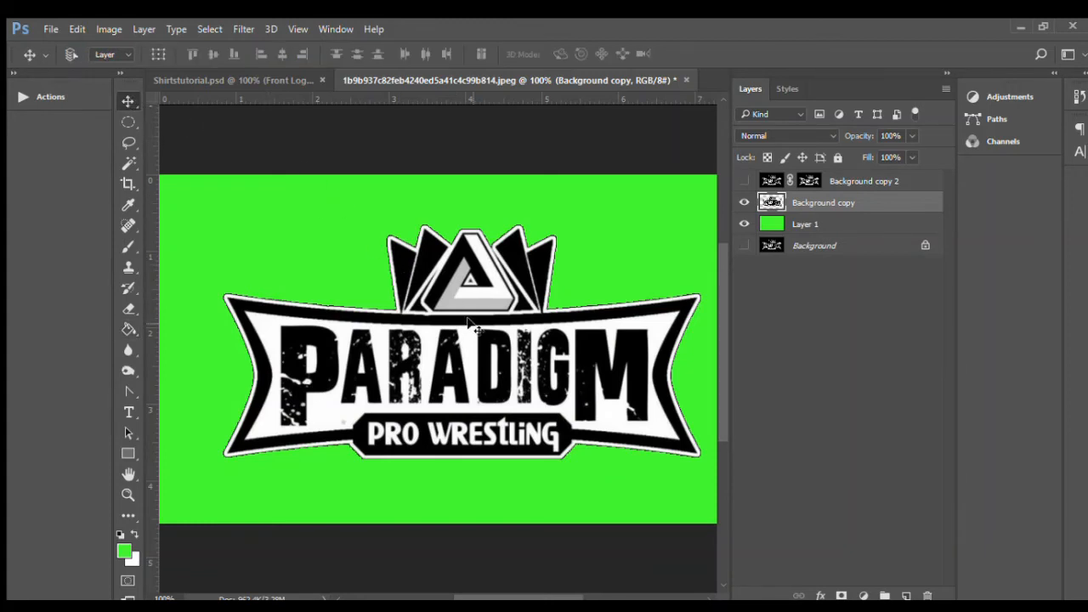
drag(469, 320, 512, 416)
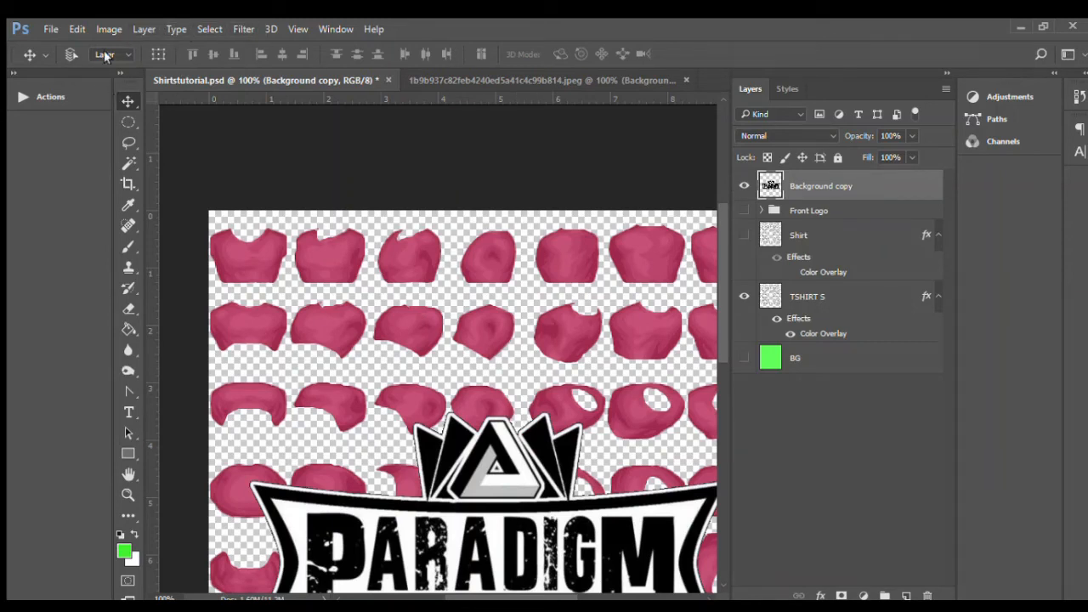
drag(724, 213, 722, 238)
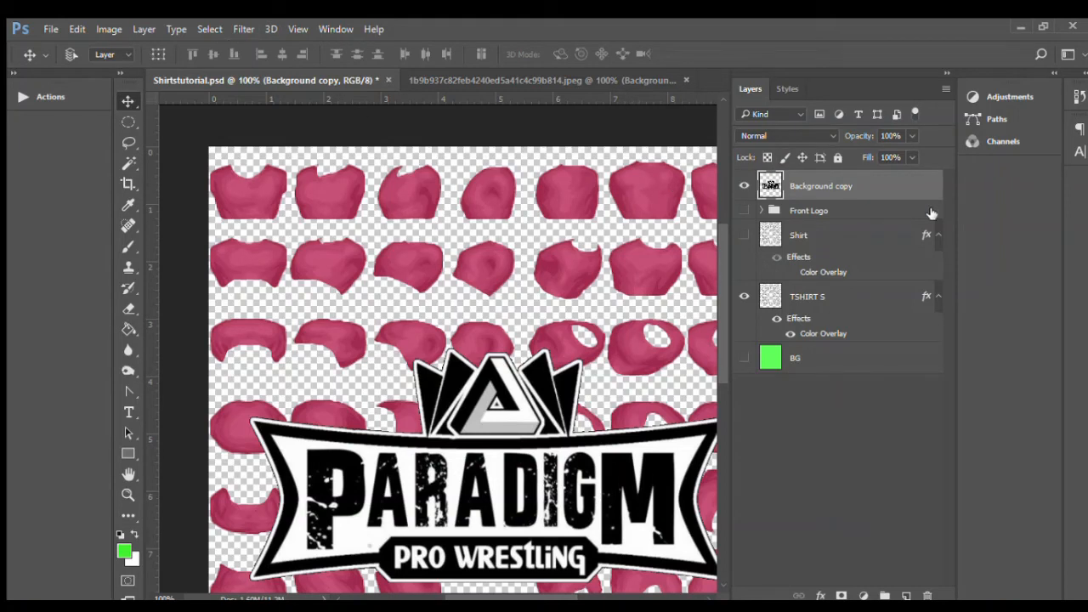
Step: Rename the imported logo layer as OG
double_click(824, 186)
text(Or)
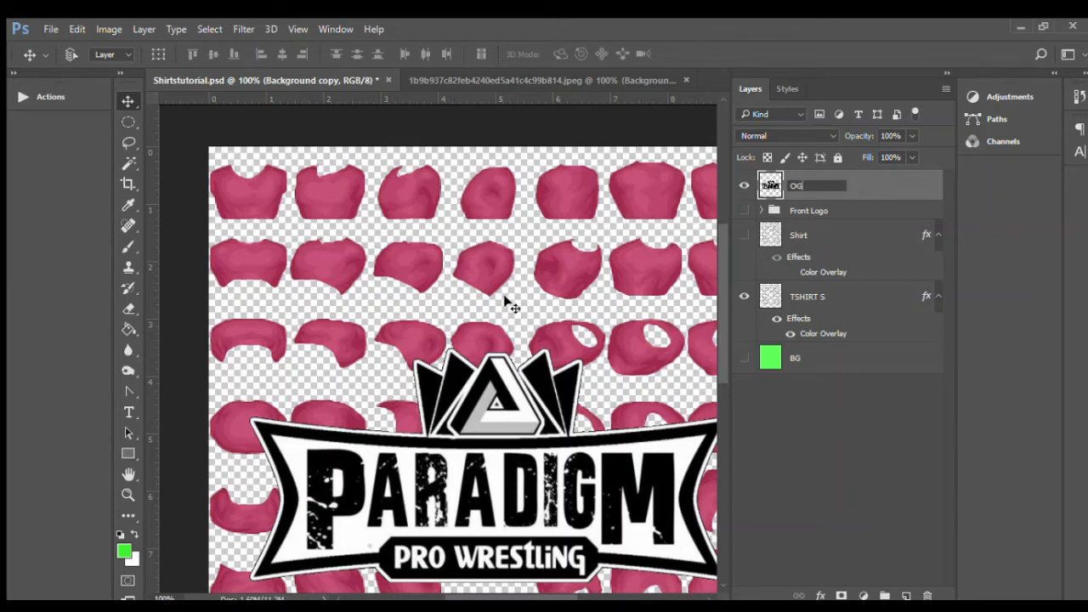
click(865, 407)
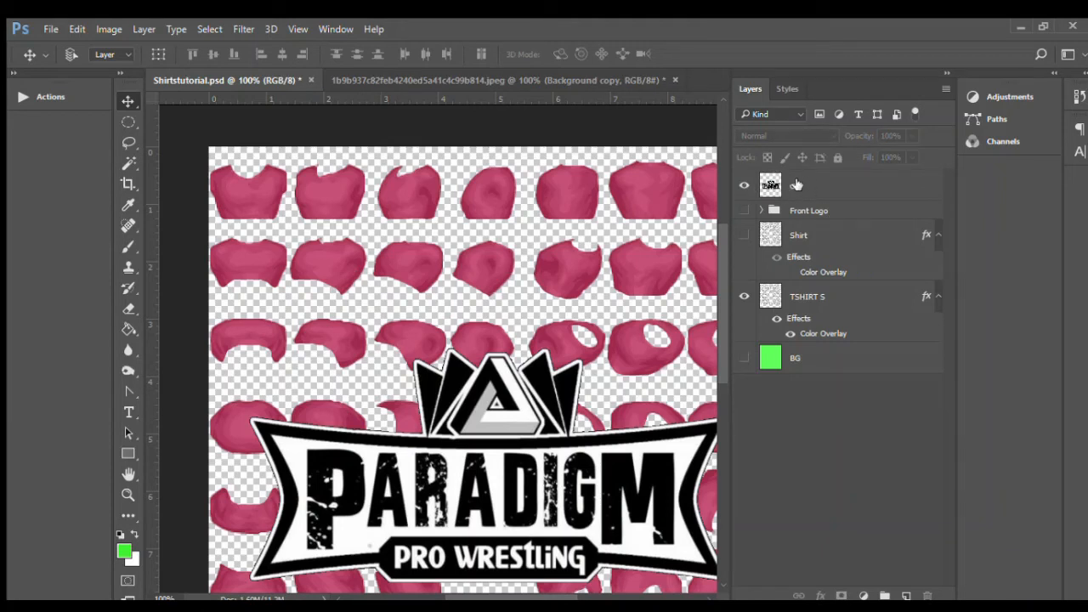
Step: Duplicate the OG logo layer under the name Resized and hide the OG original
click(792, 186)
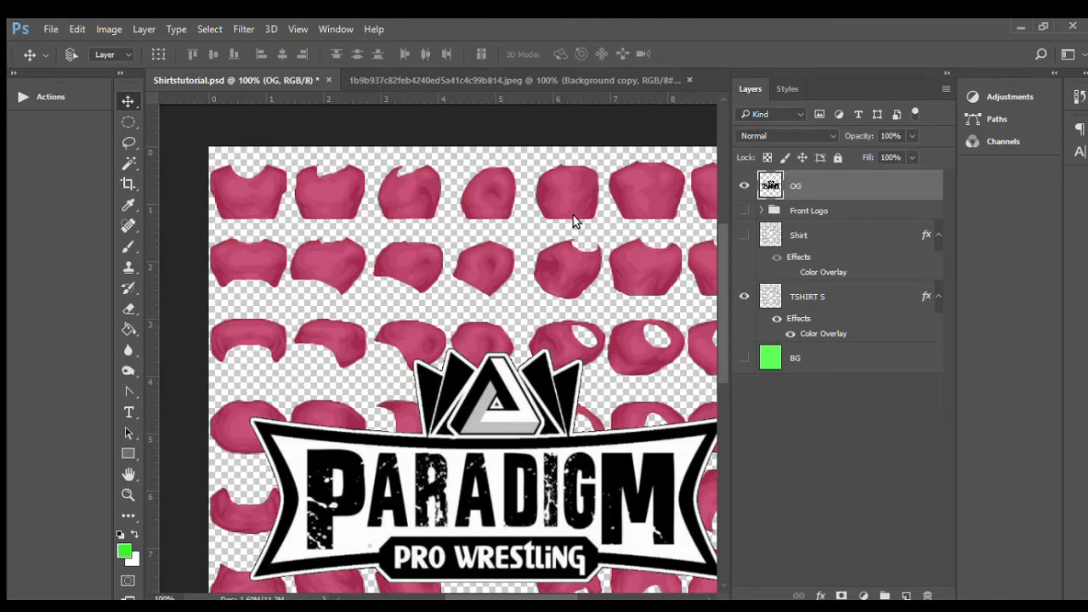
key(t)
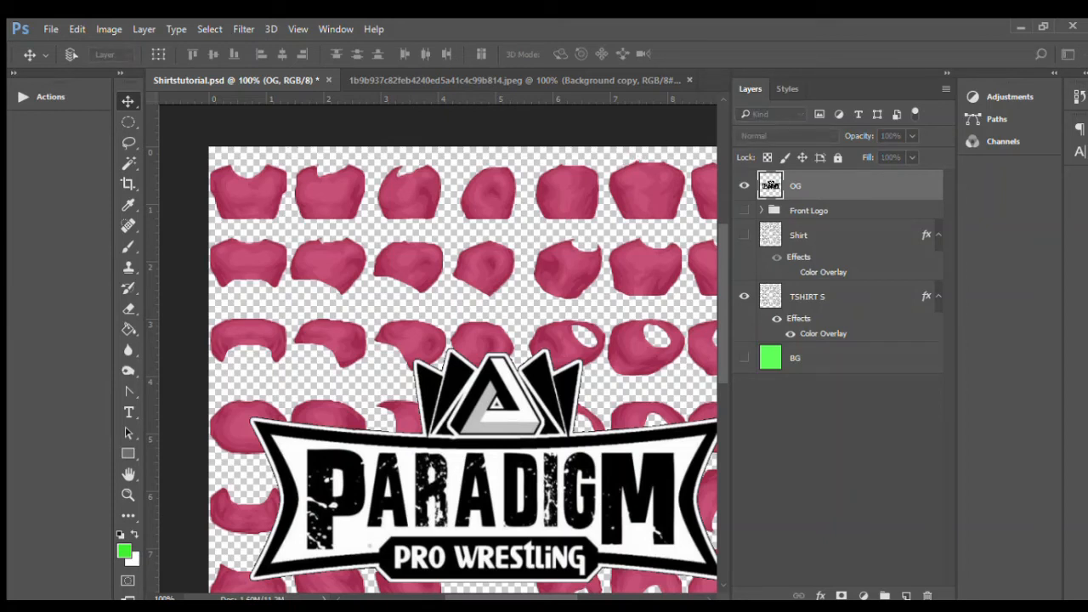
key(Return)
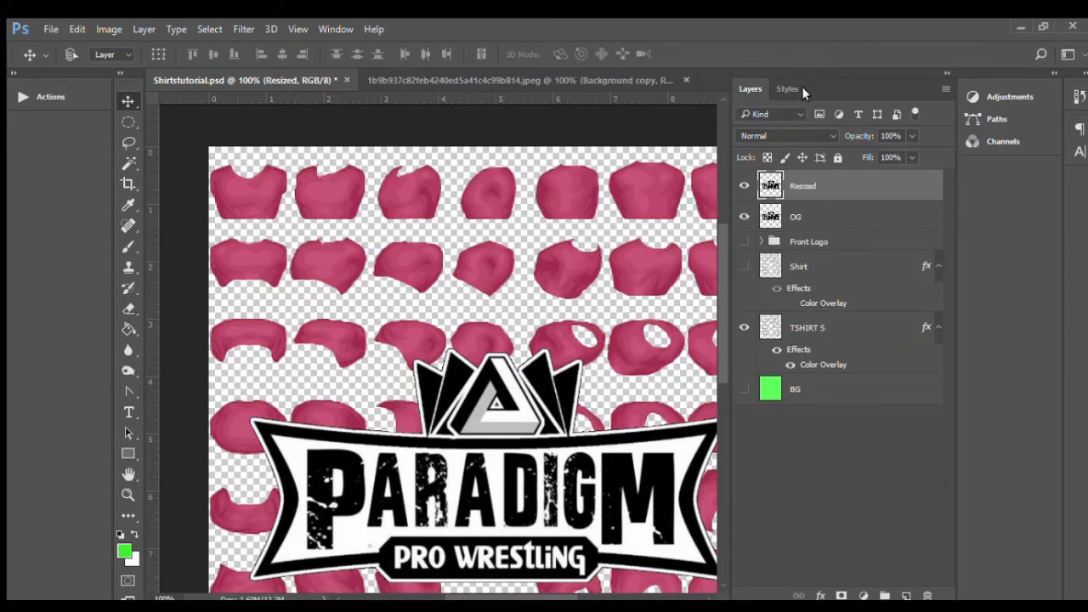
click(745, 217)
Step: Convert the Resized layer to a smart object and scale its logo proportionally to less than half its size
click(539, 304)
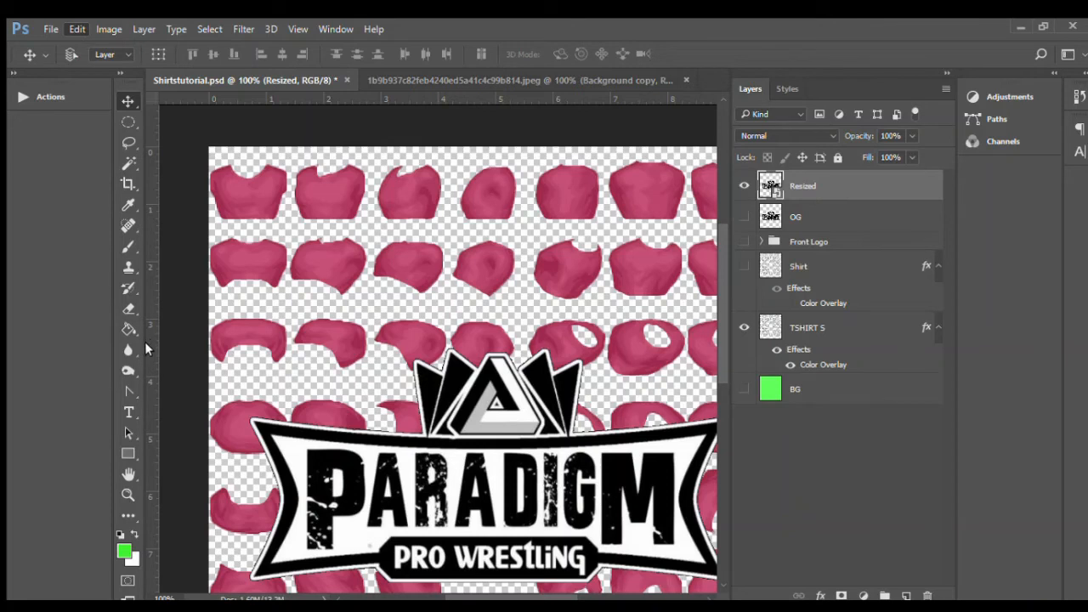
key(ctrl+t)
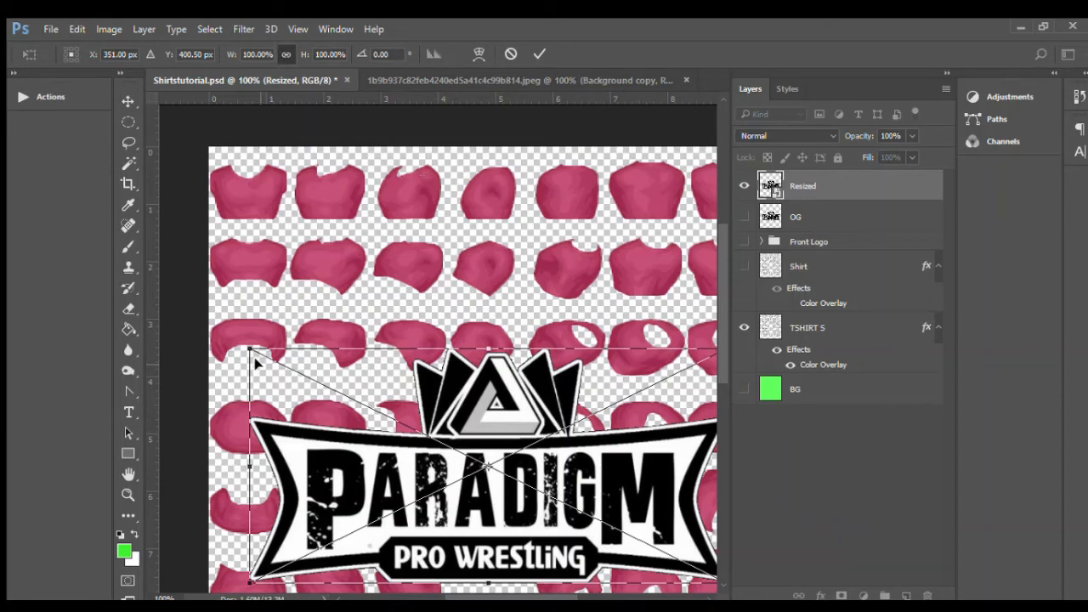
drag(246, 347, 518, 481)
key(Return)
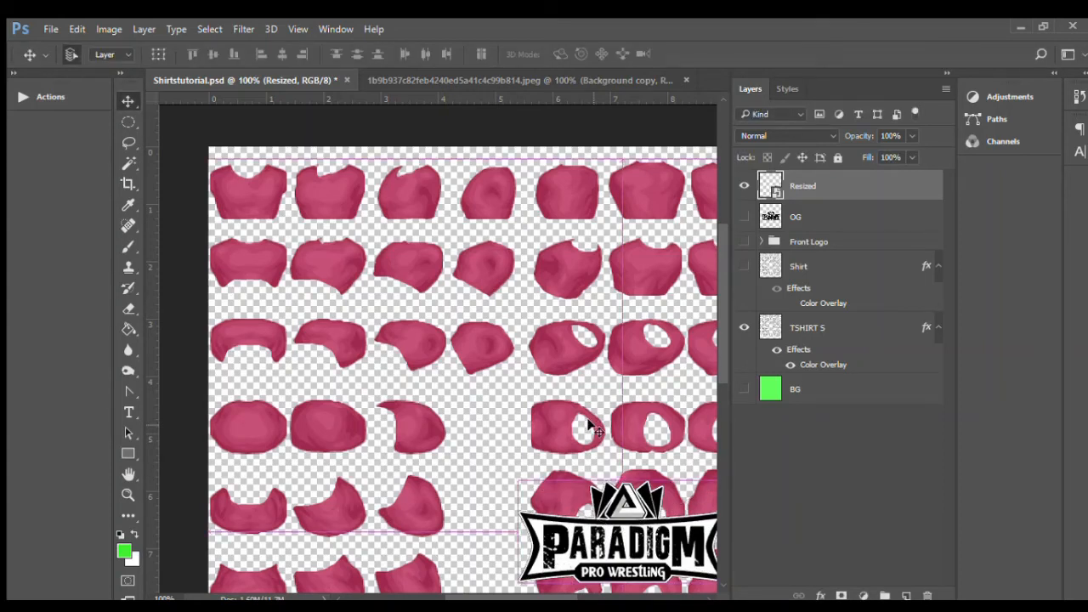
Step: Center the Resized logo vertically and horizontally on the whole canvas
key(ctrl+a)
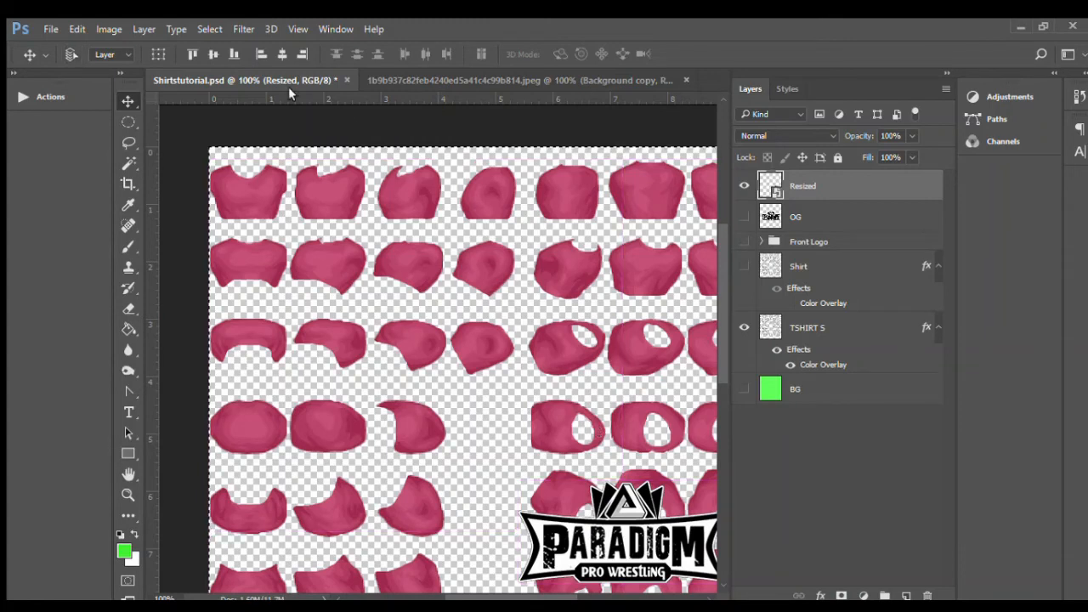
click(211, 56)
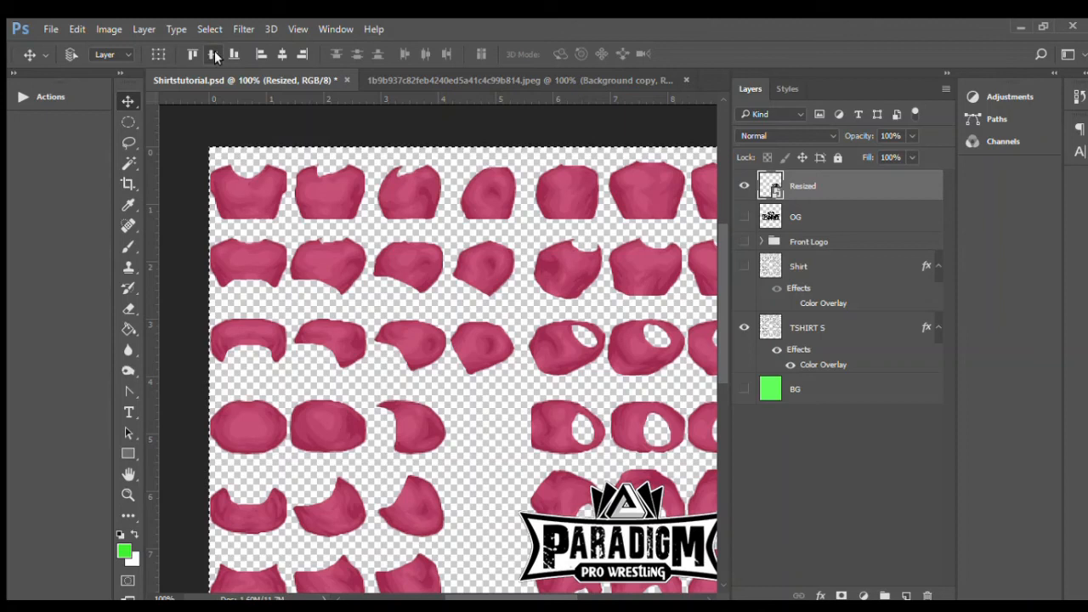
click(281, 55)
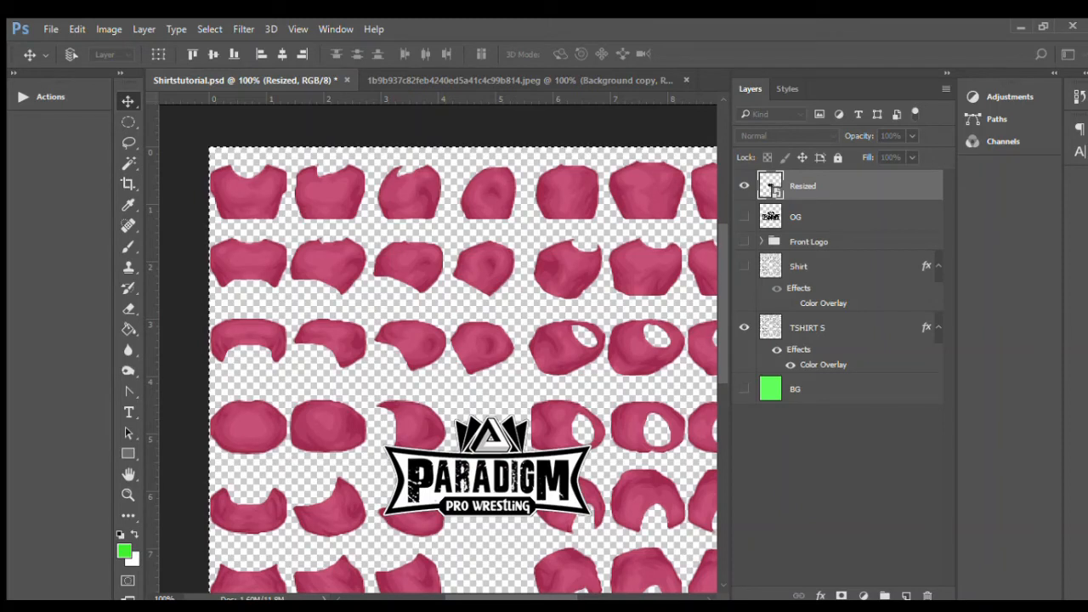
Step: Duplicate Resized as Layer 1, hide Resized, and rasterize the duplicate with the canvas selection cleared
key(ctrl+j)
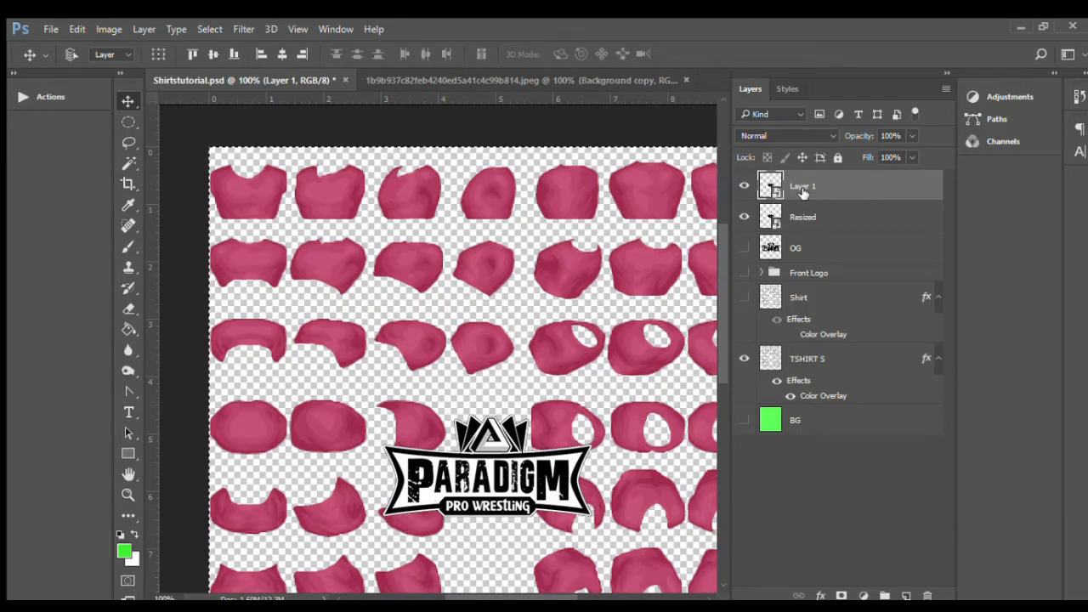
click(743, 216)
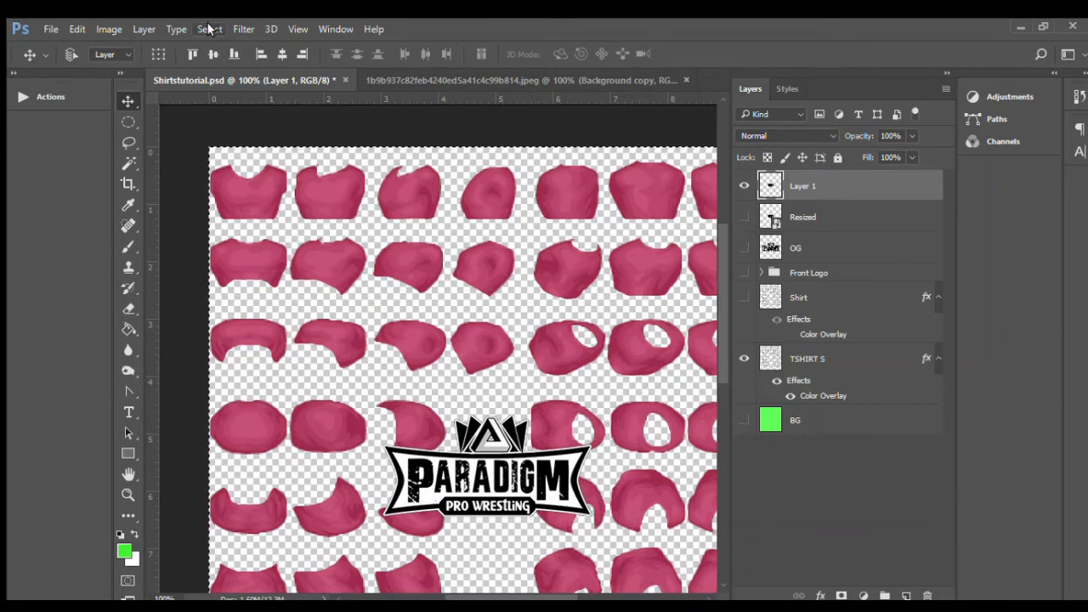
key(ctrl+d)
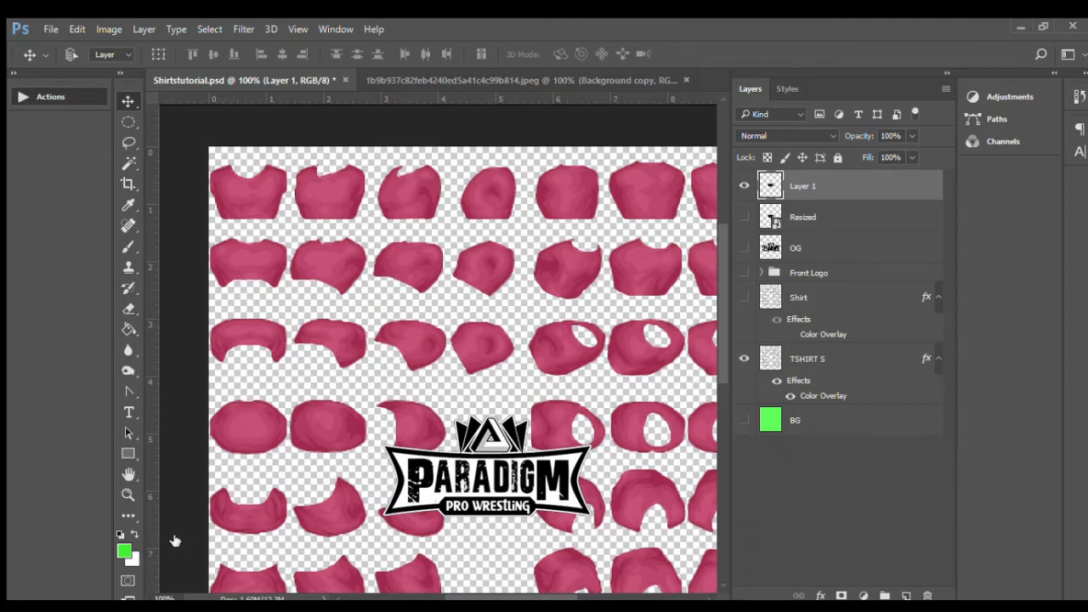
Step: Make many duplicates of Layer 1, fit the logo copies onto the individual shirt sprites, and merge them into one layer
key(ctrl+j)
key(ctrl+j)
key(ctrl+j)
key(ctrl+j)
key(ctrl+j)
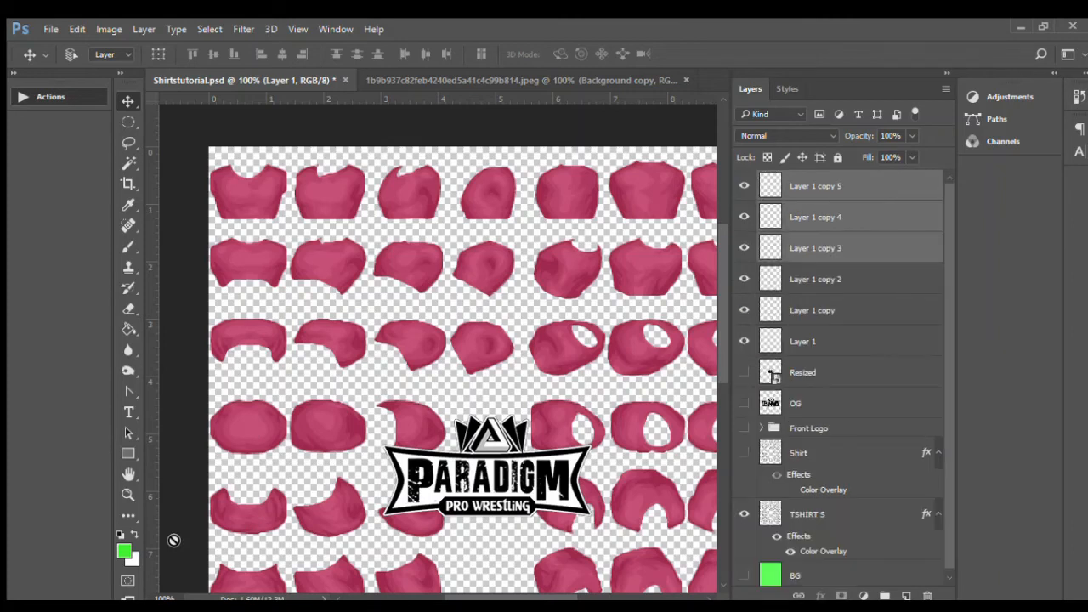
key(ctrl+j)
key(ctrl+j)
key(ctrl+j)
key(ctrl+j)
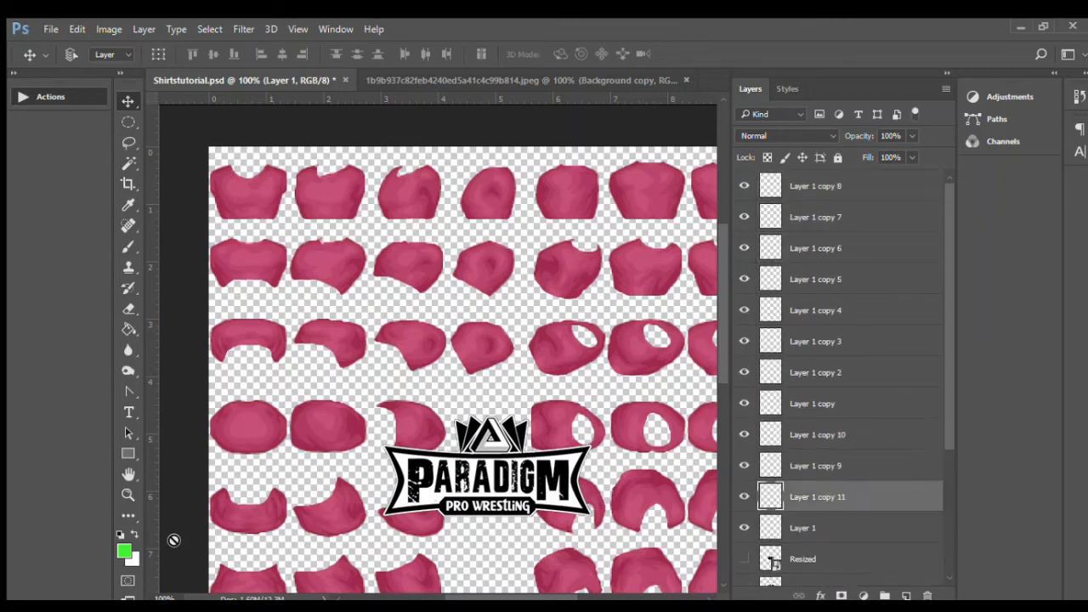
key(ctrl+j)
key(ctrl+j)
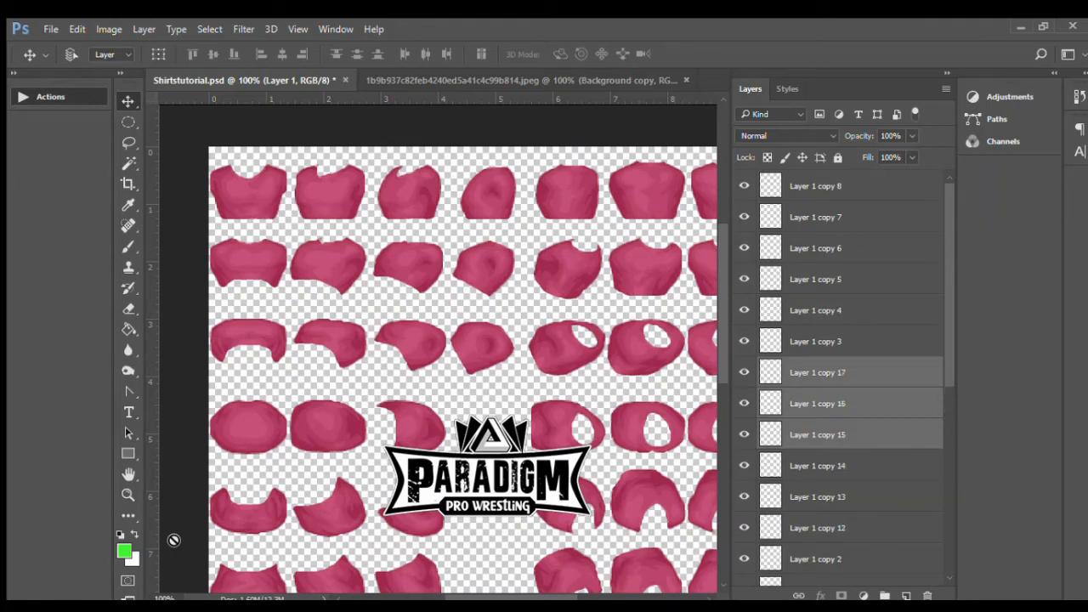
key(ctrl+j)
key(ctrl+e)
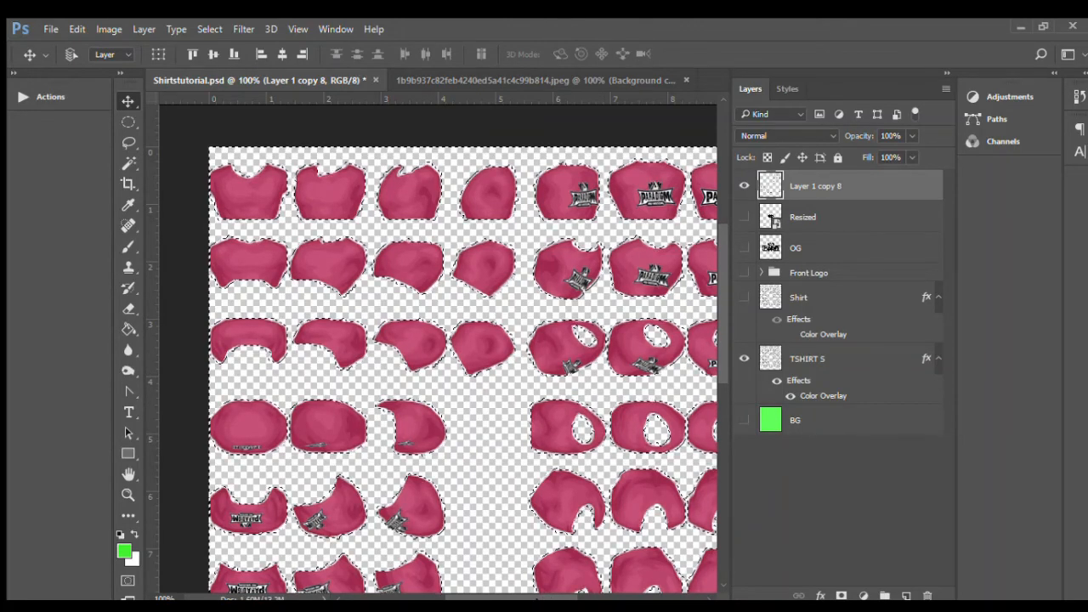
Step: Replace the active selection with the TSHIRT S outlines and use it as a layer mask on the merged logo layer
drag(538, 599, 574, 599)
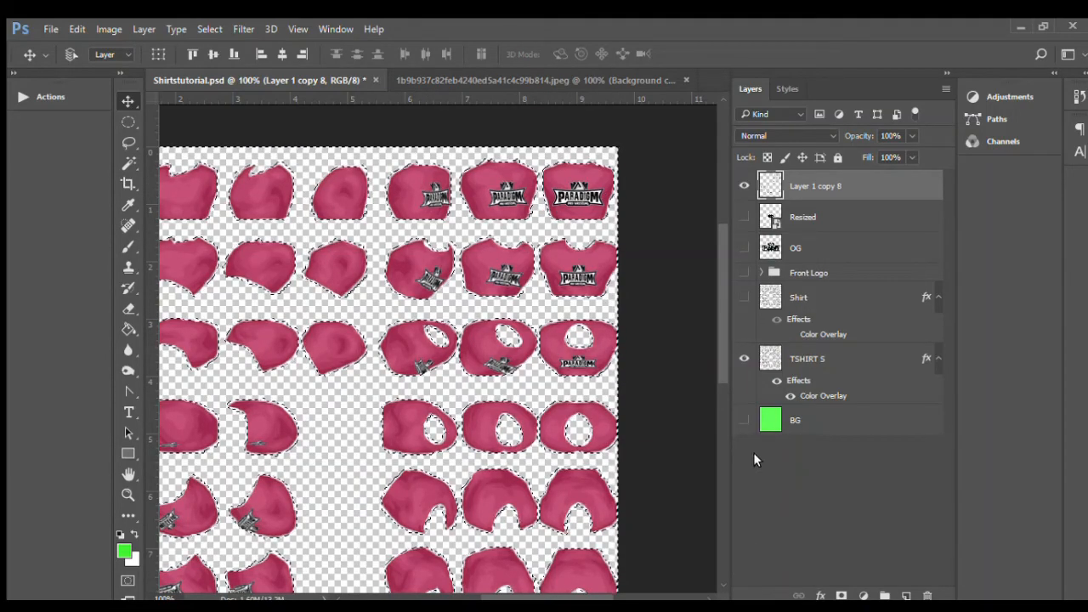
drag(719, 235, 718, 290)
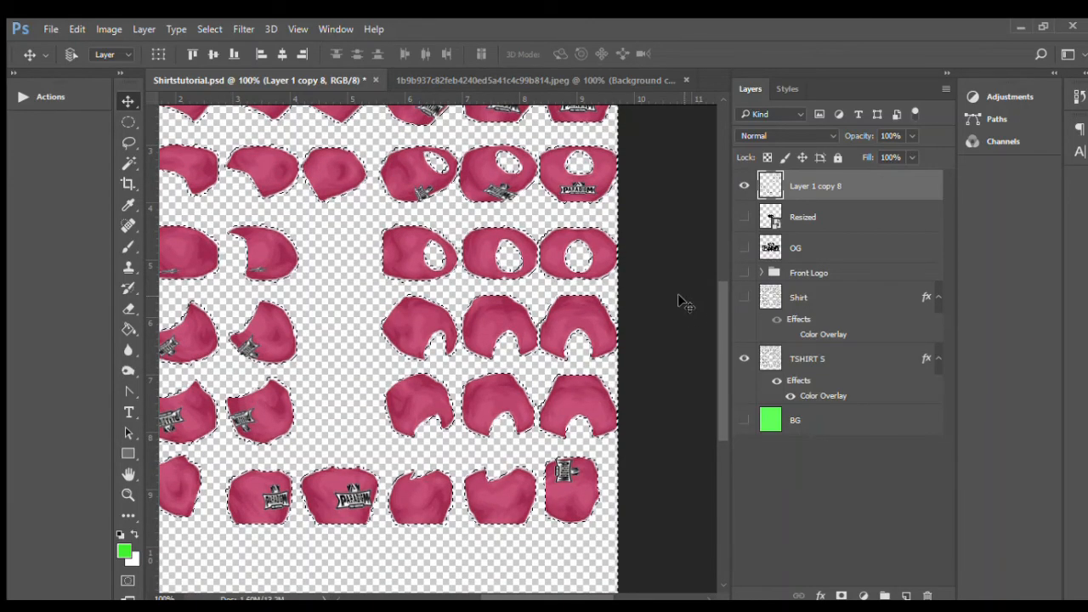
drag(723, 317, 729, 235)
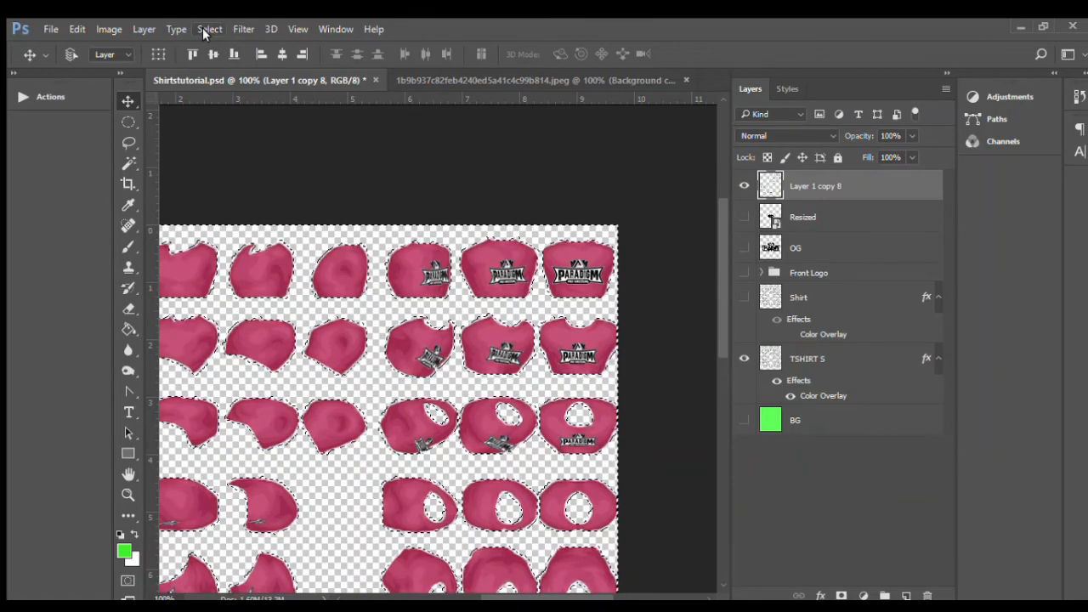
key(ctrl+d)
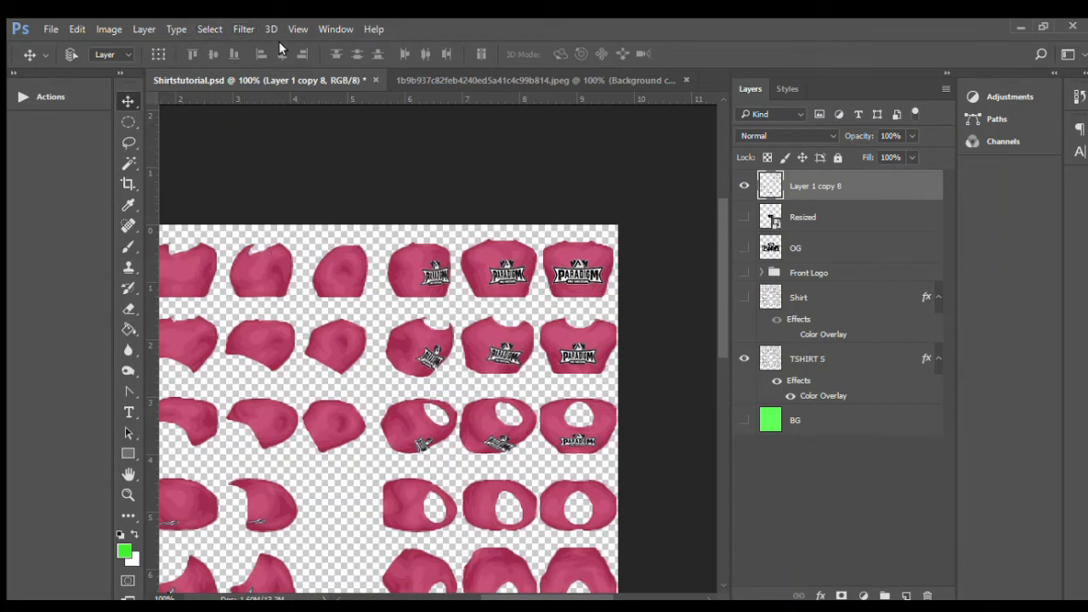
ctrl+click(771, 359)
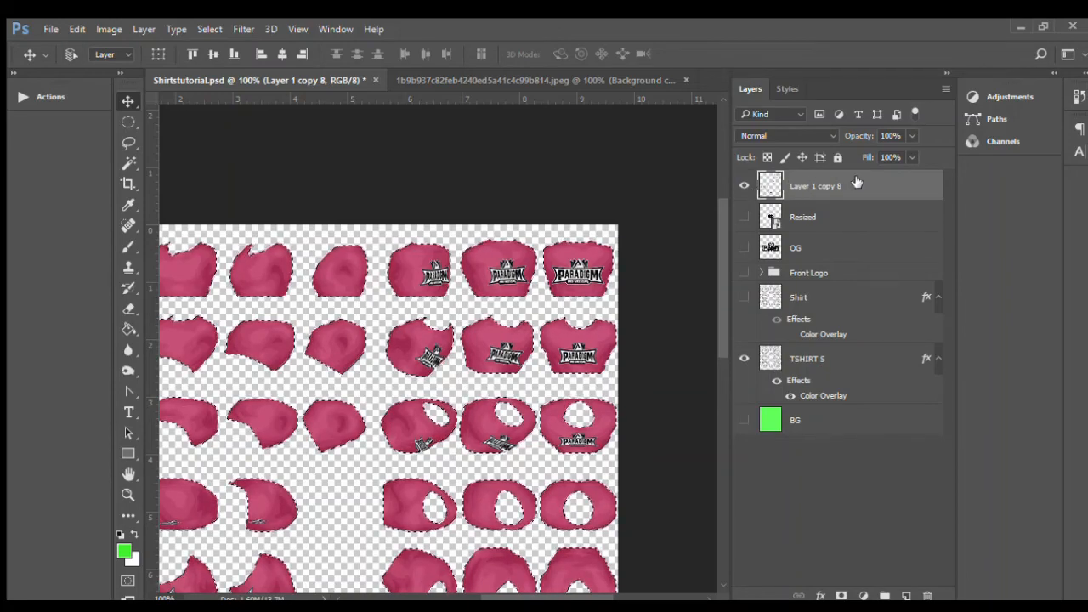
click(840, 595)
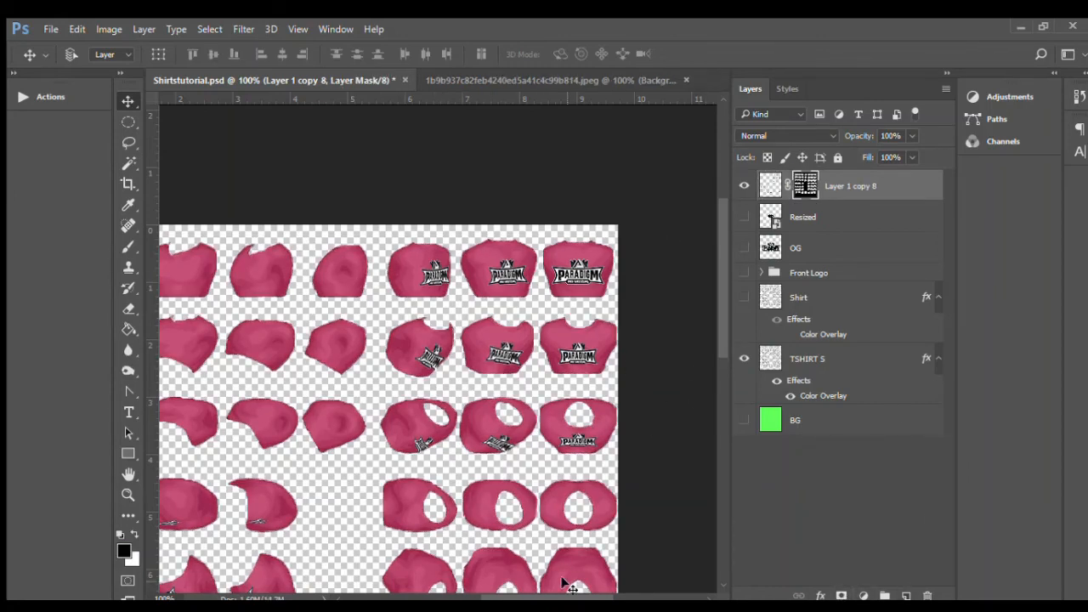
Step: Duplicate the TSHIRT S layer under the name Depth, directly above the original
mouse_move(553, 598)
mouse_down()
mouse_move(517, 597)
mouse_move(548, 596)
mouse_up()
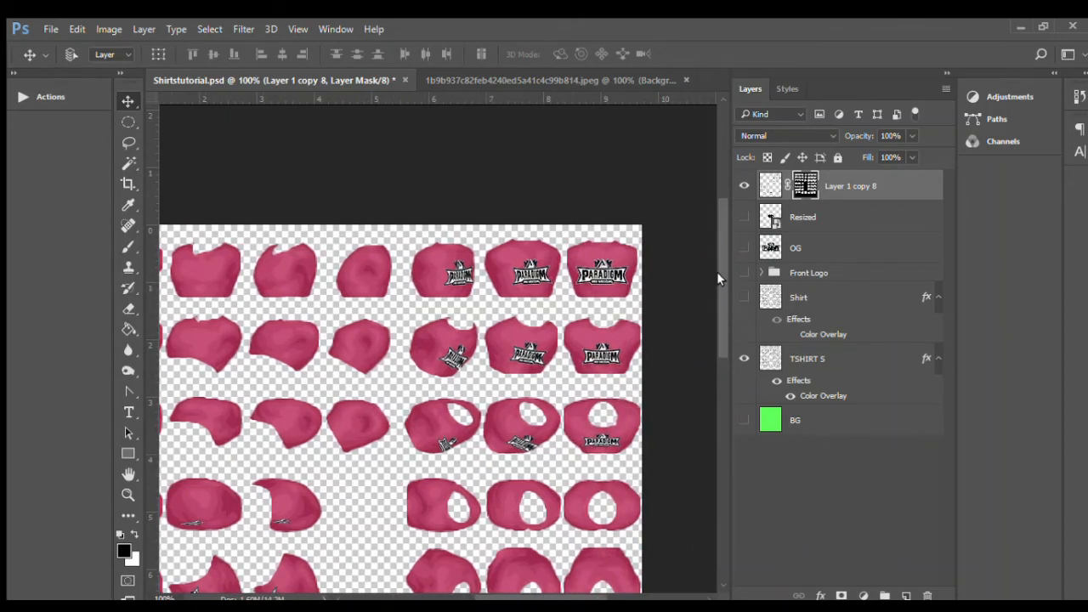
drag(717, 271, 728, 293)
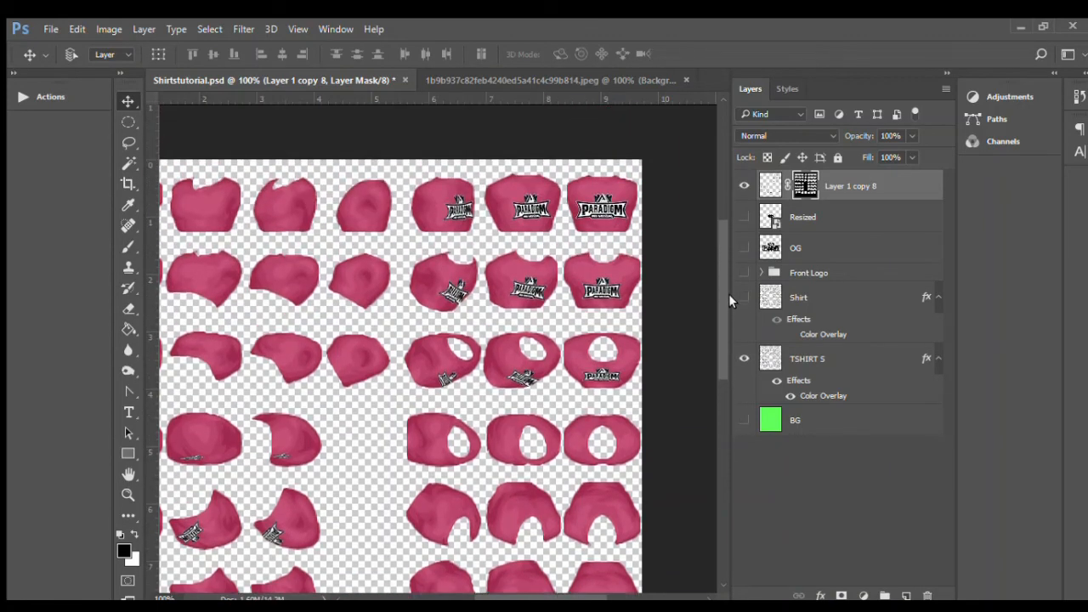
drag(527, 600, 558, 590)
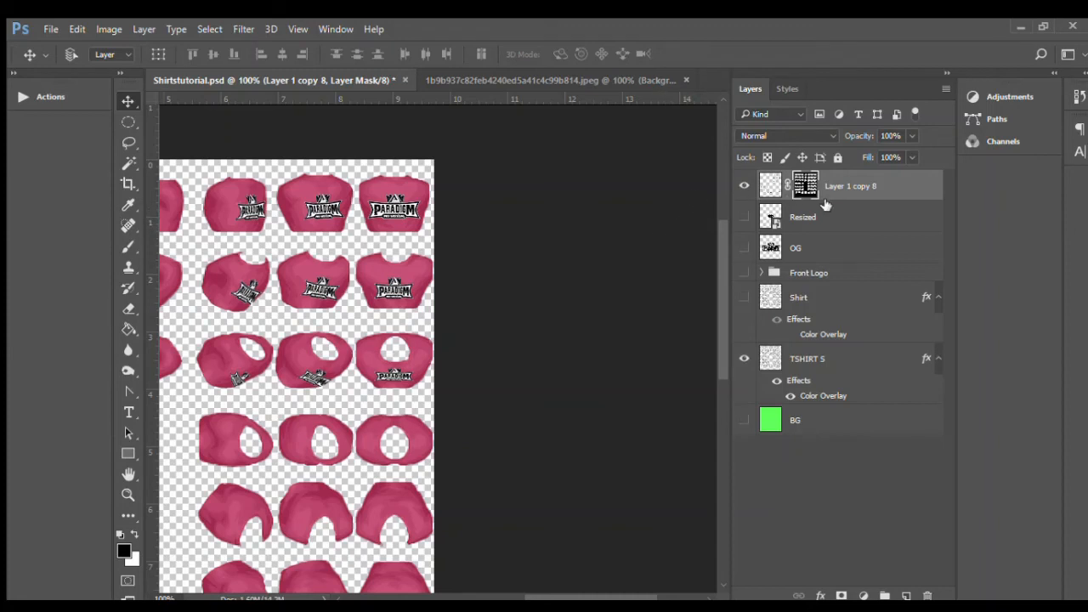
click(806, 358)
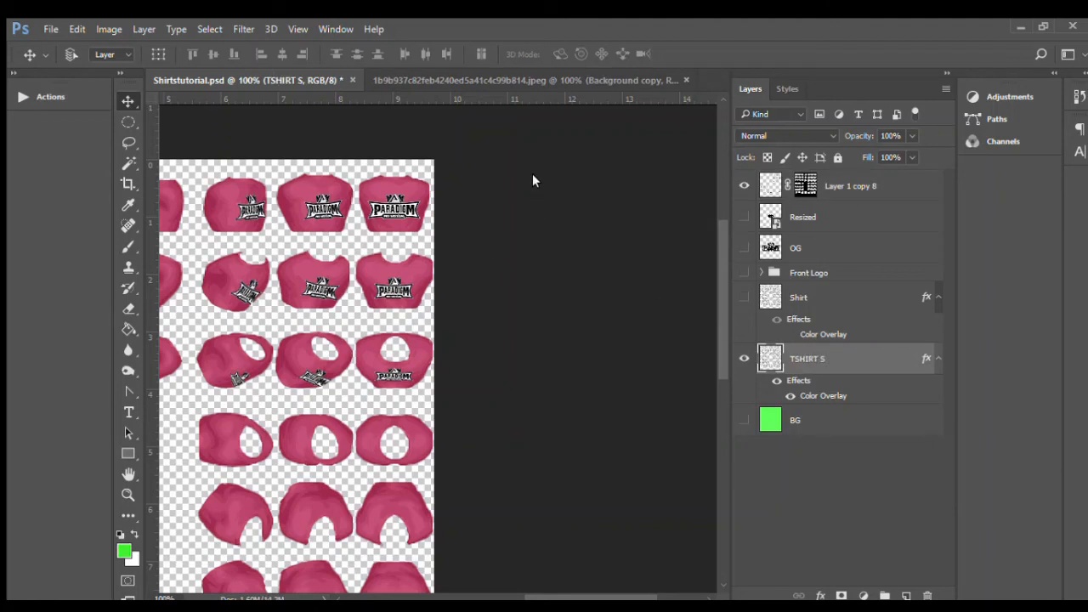
double_click(784, 357)
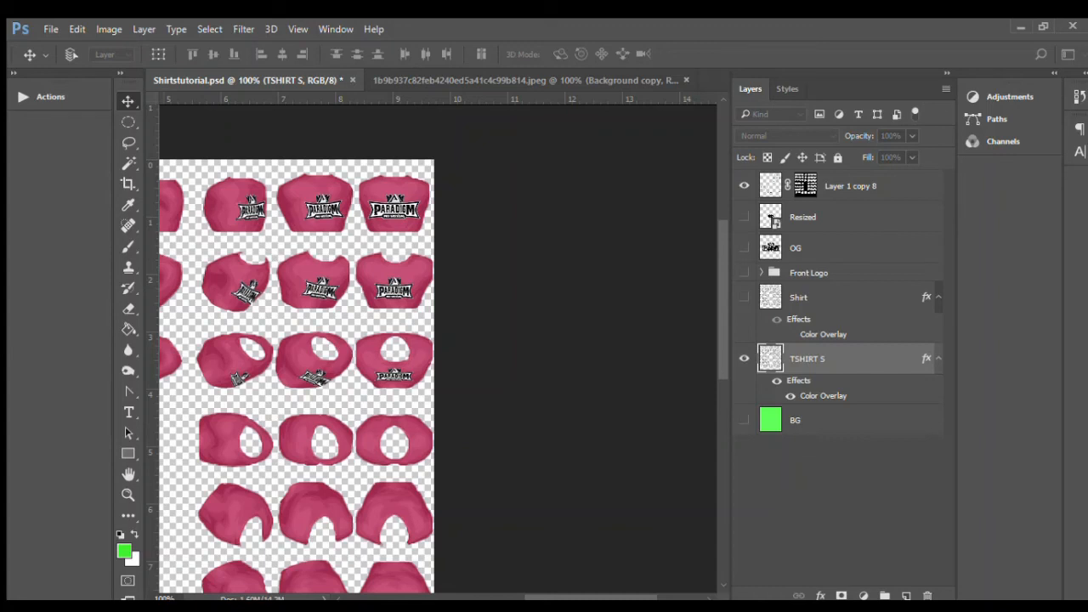
key(Return)
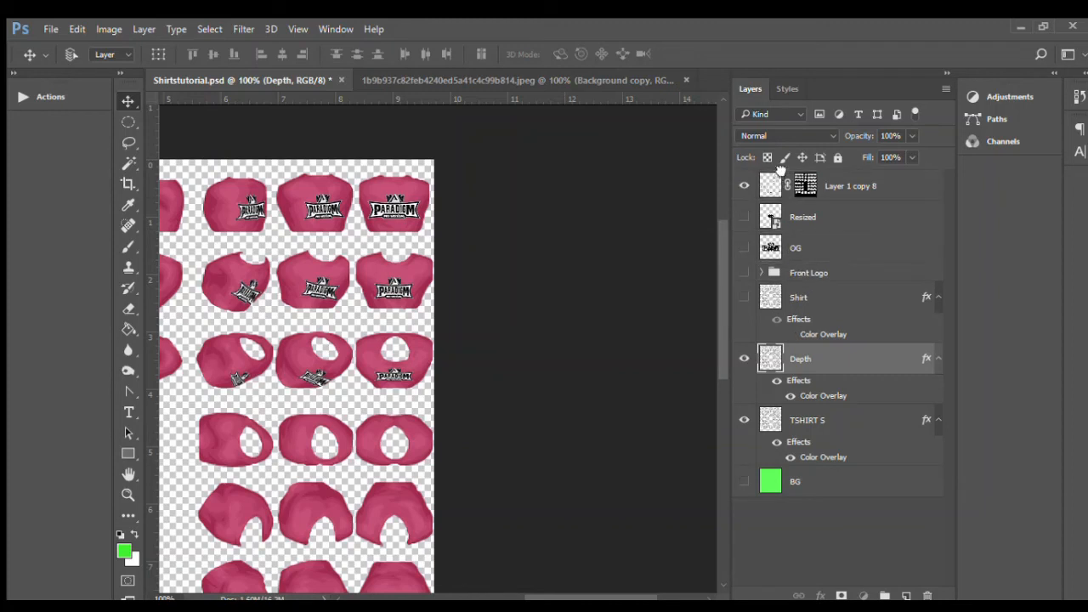
Step: Bring the Depth layer to the top of the layer stack and rename the merged, masked logo layer as Logo
key(ctrl+shift+bracketright)
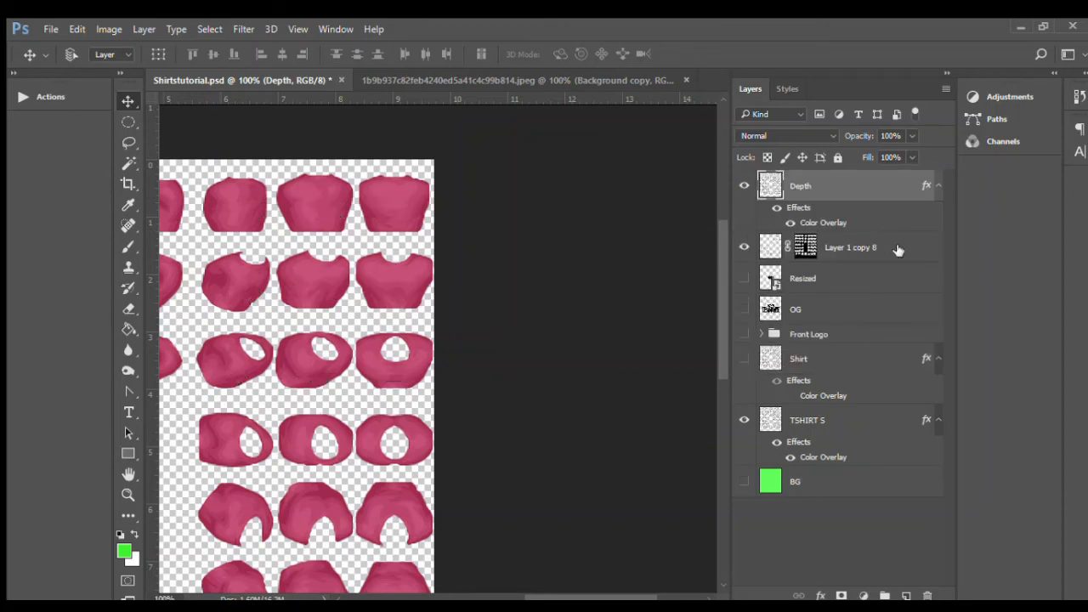
double_click(841, 246)
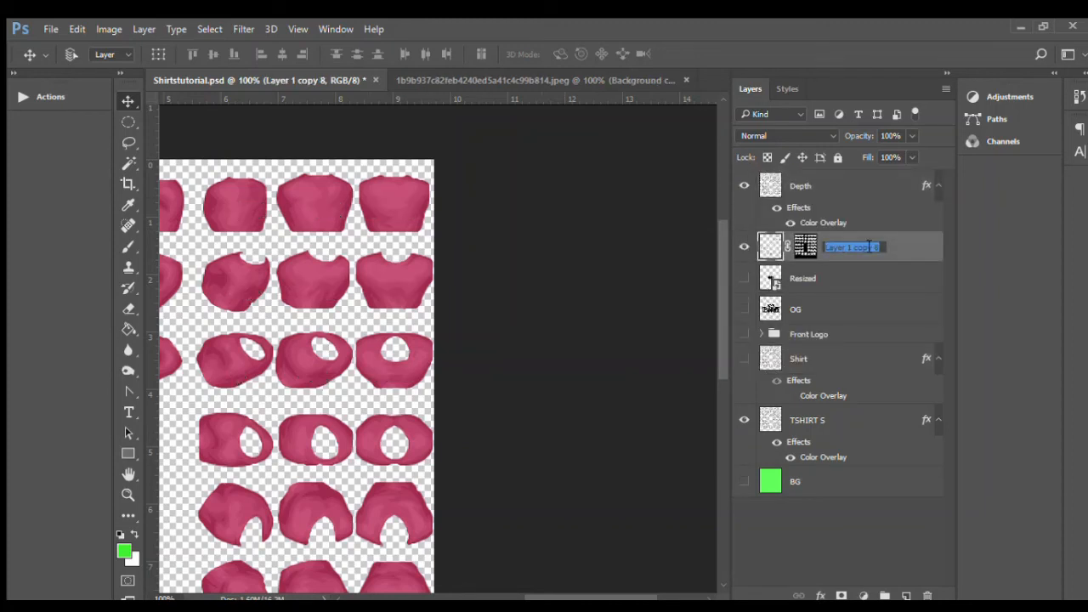
text(Logo)
key(Return)
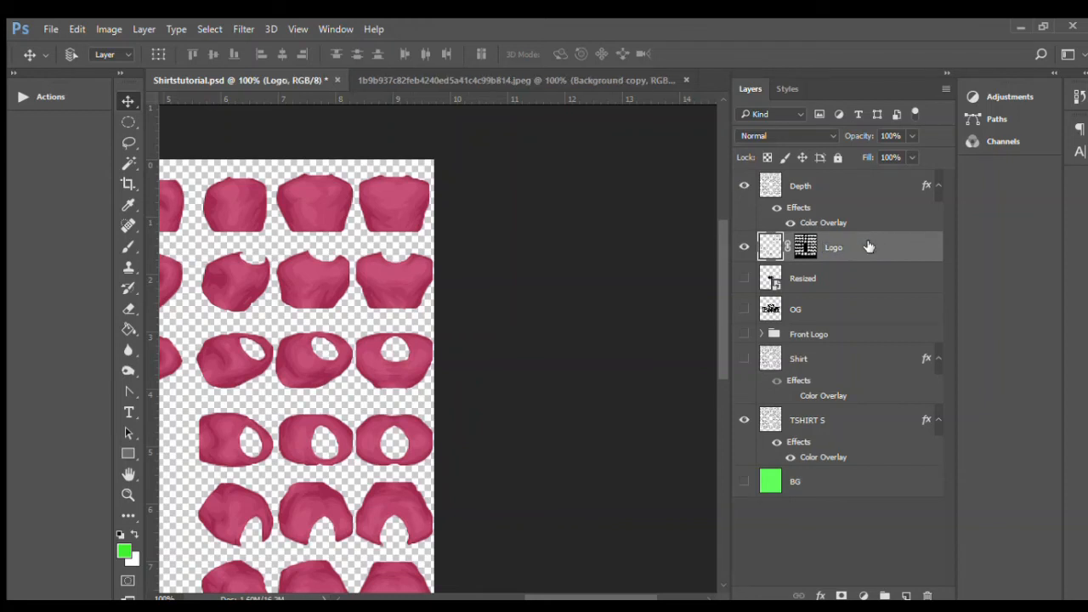
Step: With Depth's effects hidden and the Logo layer's mask applied, mask the Depth layer to the outlines of the Logo artwork
click(776, 209)
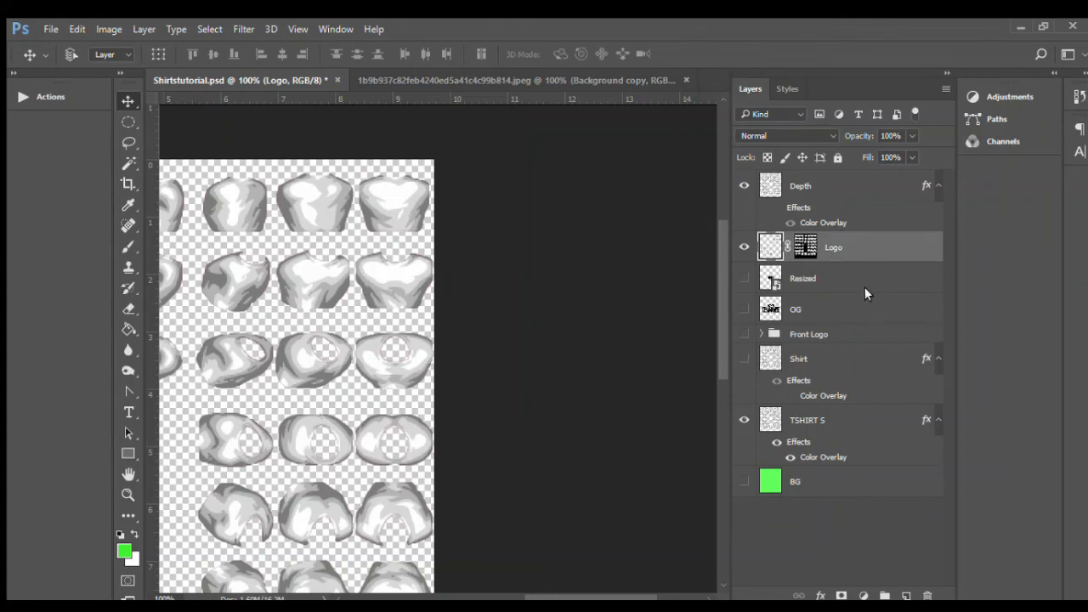
key(ctrl+z)
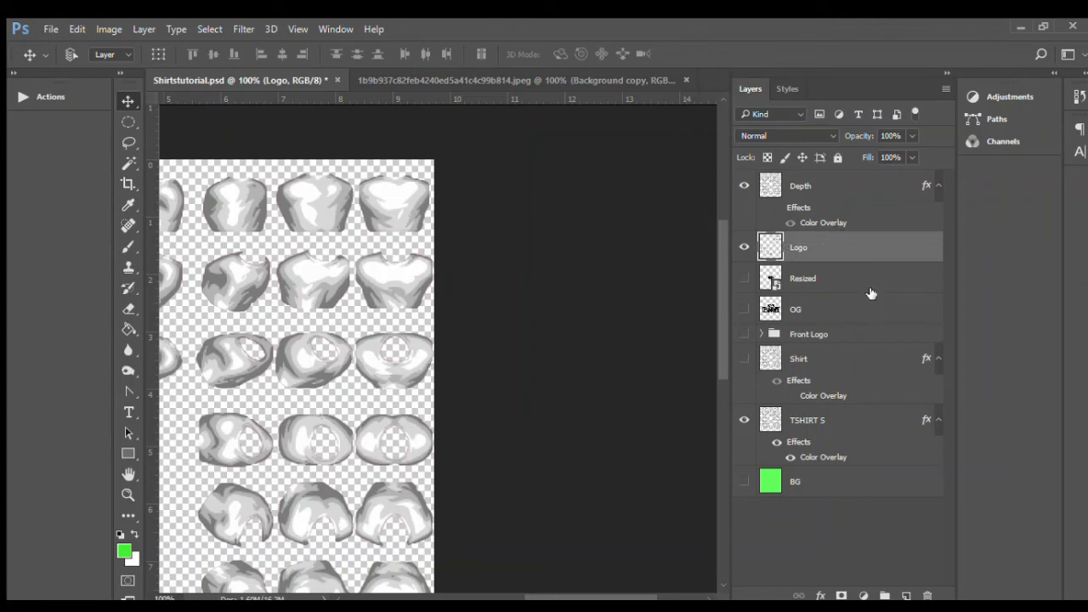
ctrl+click(771, 247)
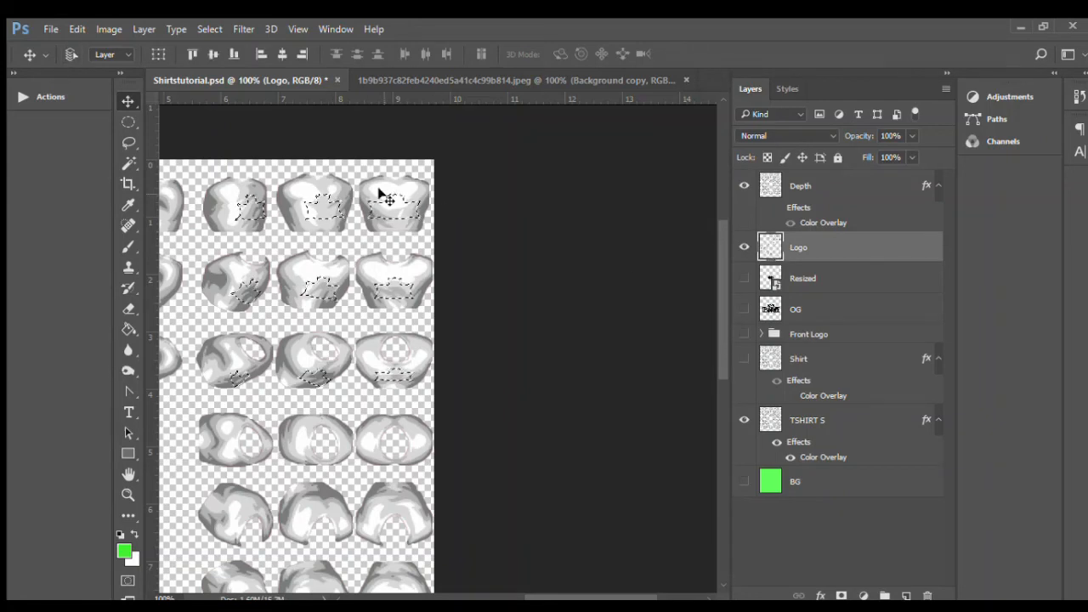
click(800, 185)
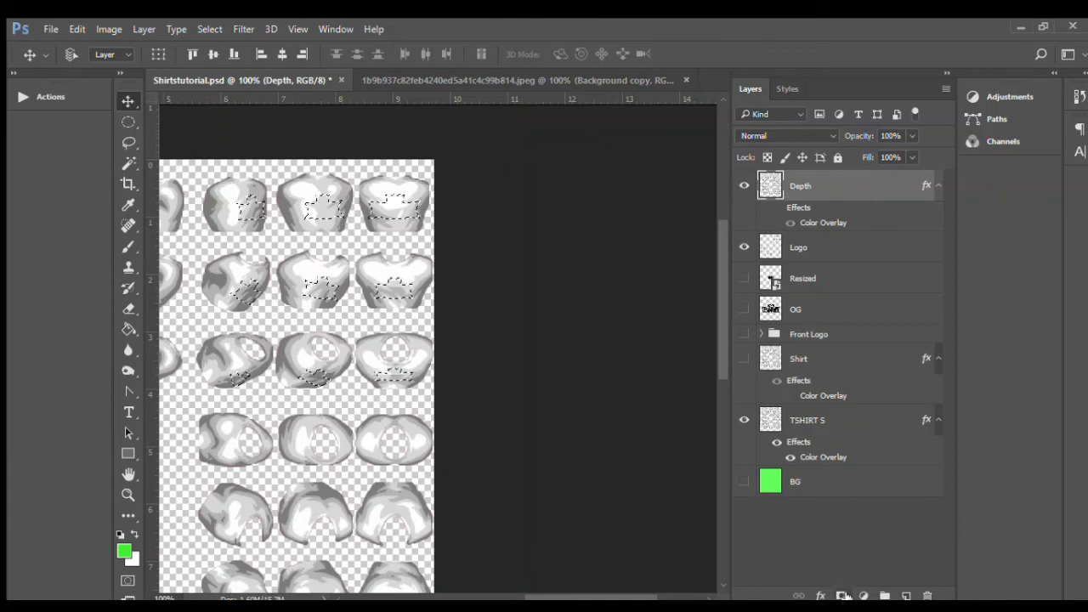
click(842, 595)
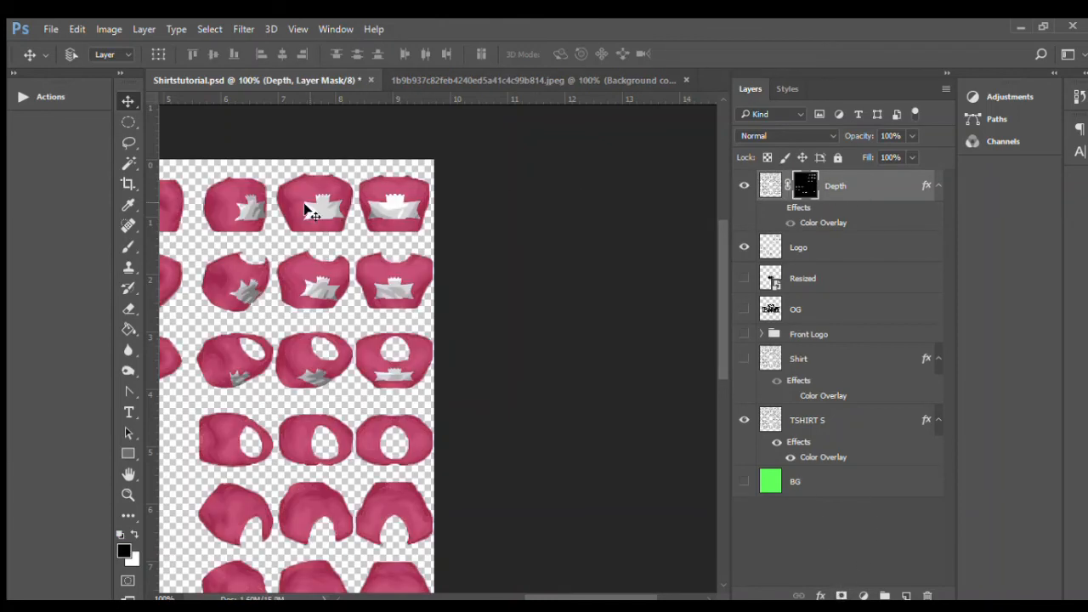
Step: Set the Depth layer's blend mode to Hard Light and its opacity to 25%
click(762, 134)
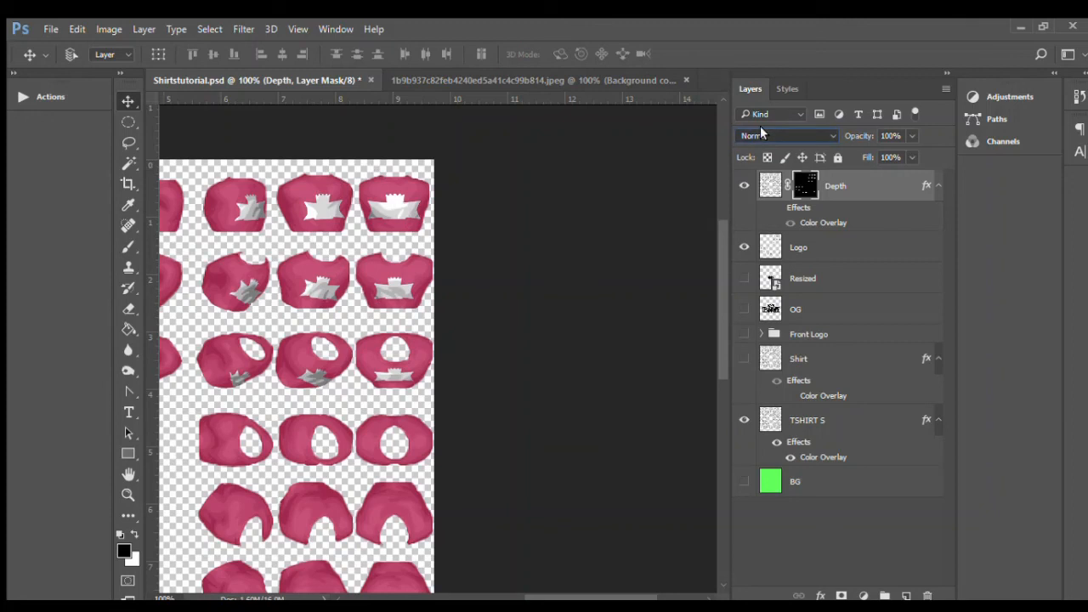
click(784, 292)
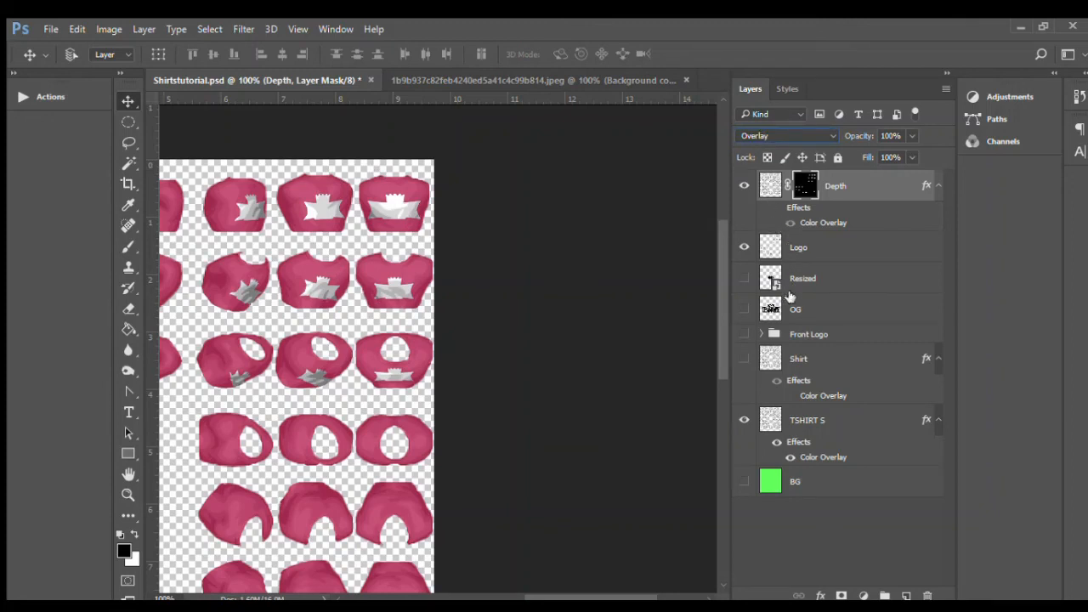
click(779, 135)
click(751, 312)
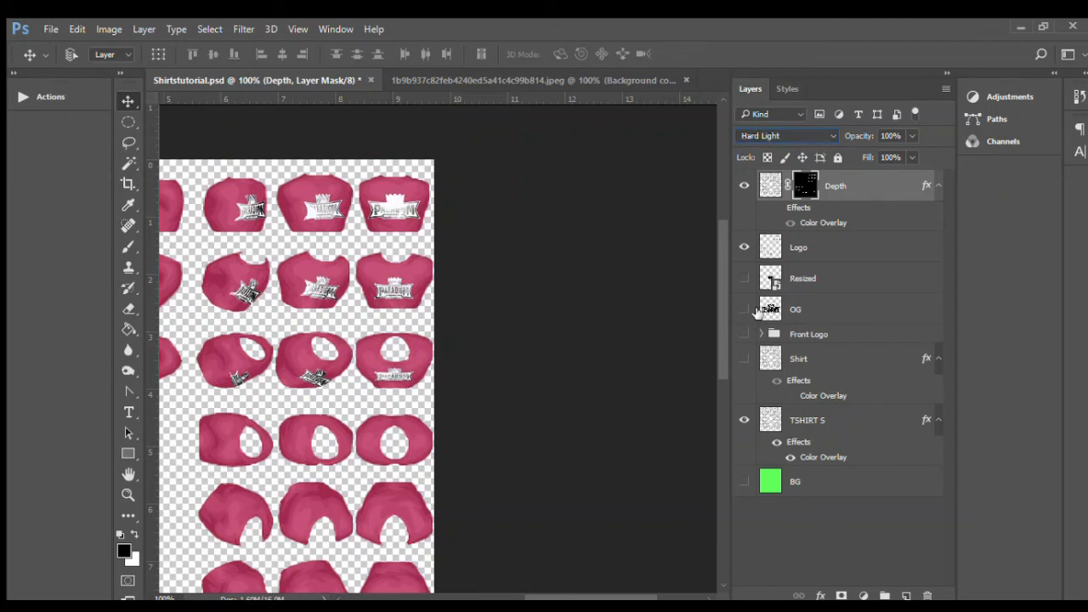
click(910, 136)
drag(911, 148, 852, 148)
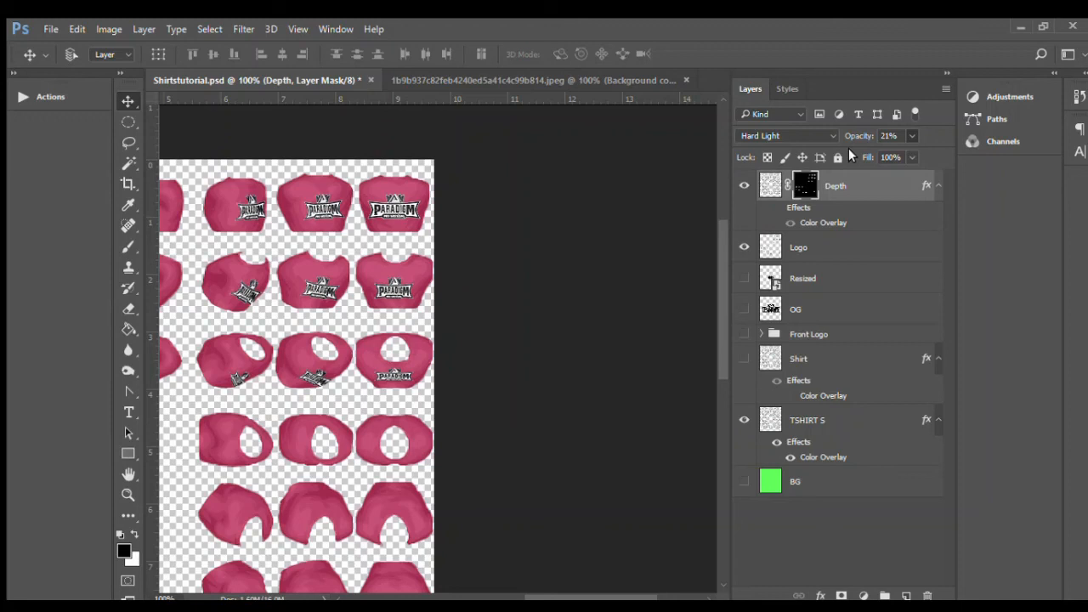
drag(852, 148, 851, 148)
click(769, 185)
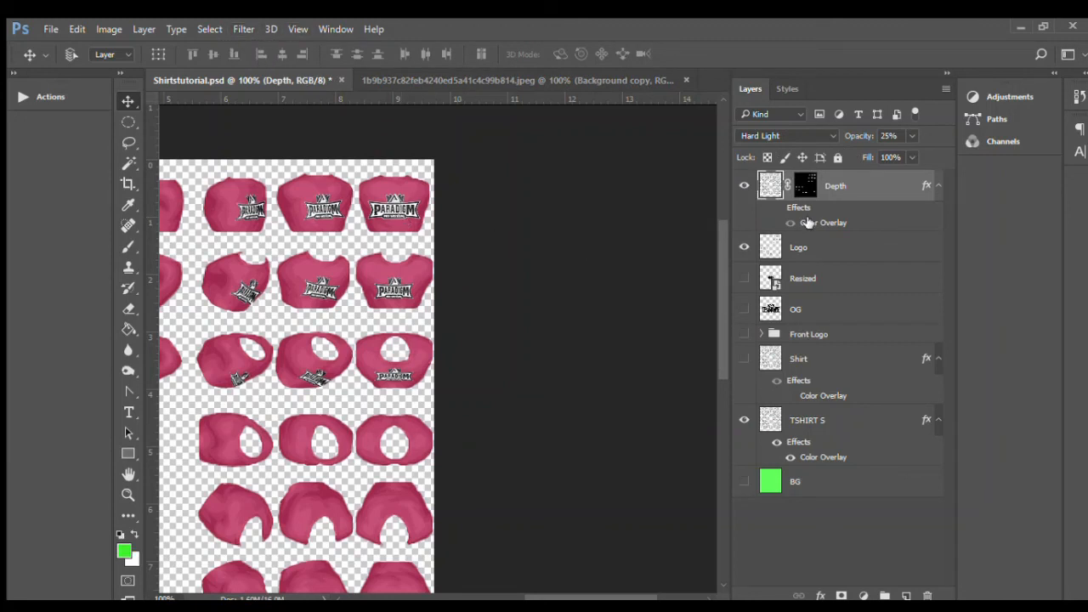
Step: Show the green BG layer and the expanded Front Logo group to check both sets of logos on the shirts
click(744, 482)
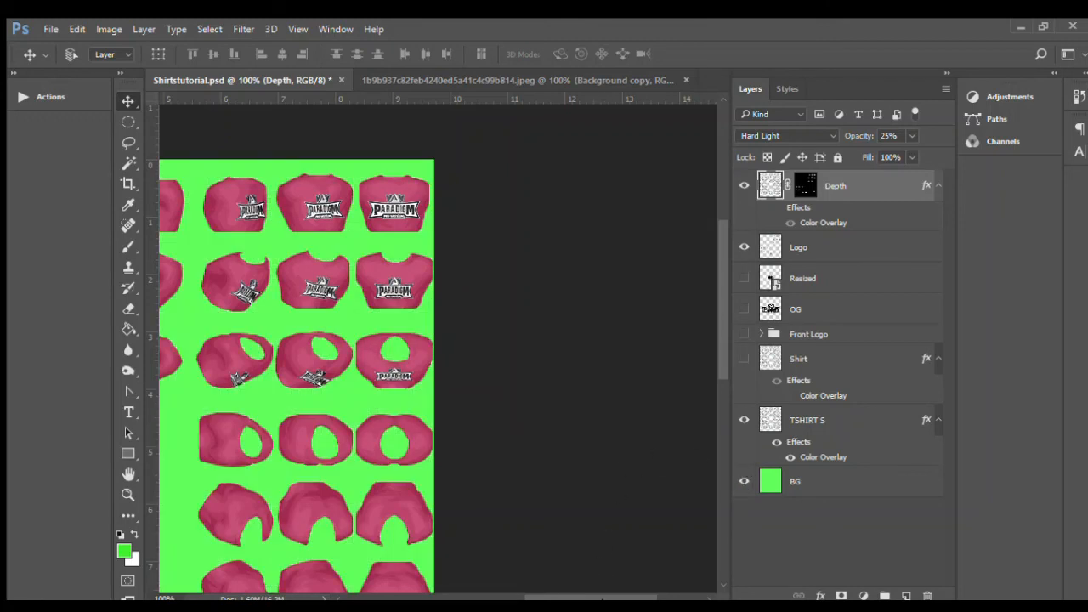
drag(602, 599, 549, 592)
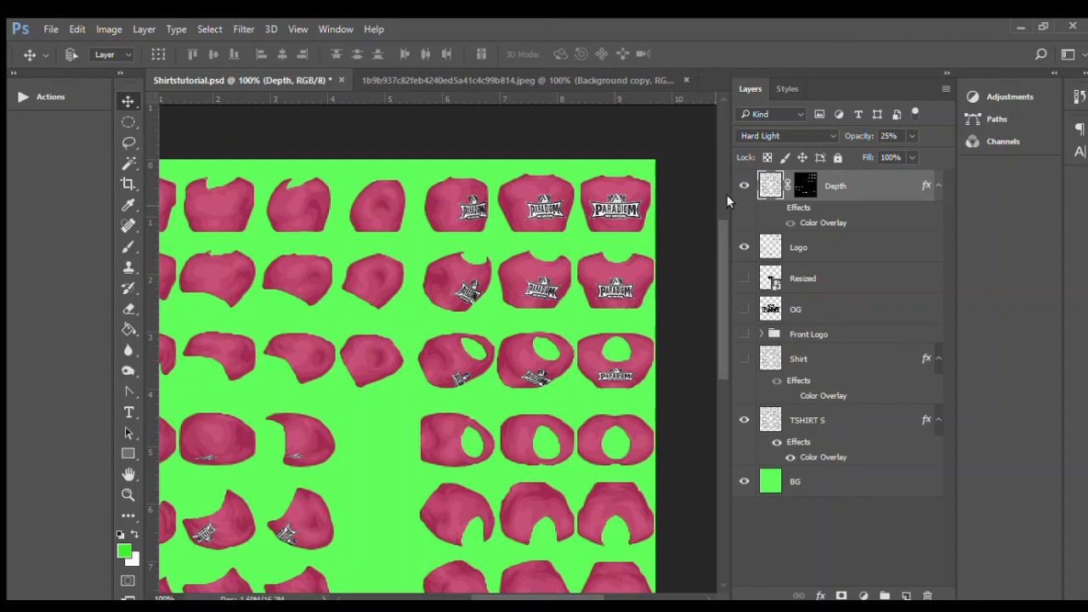
click(761, 334)
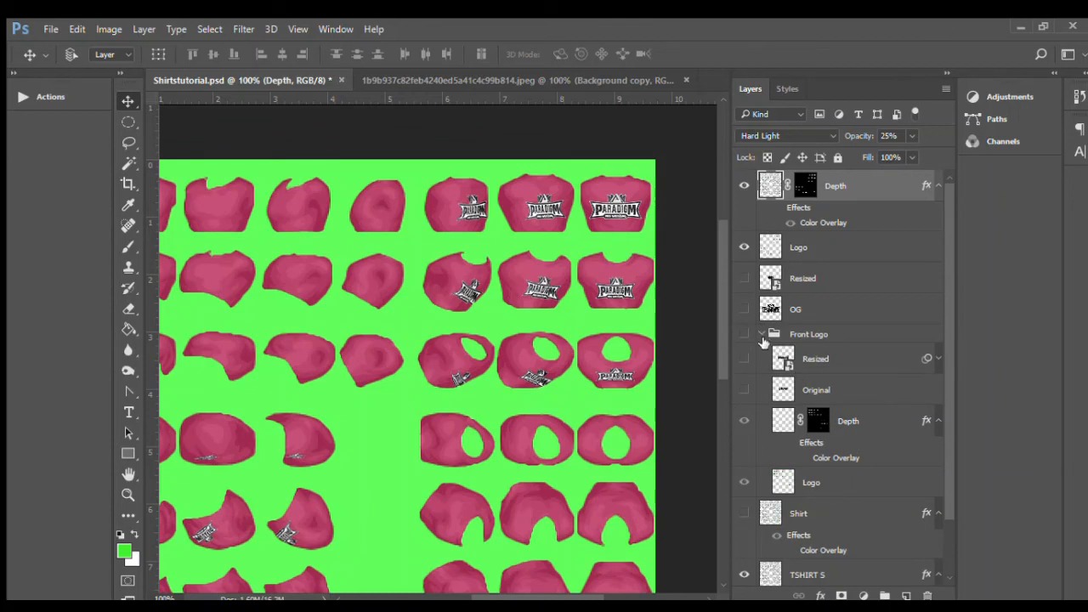
click(745, 422)
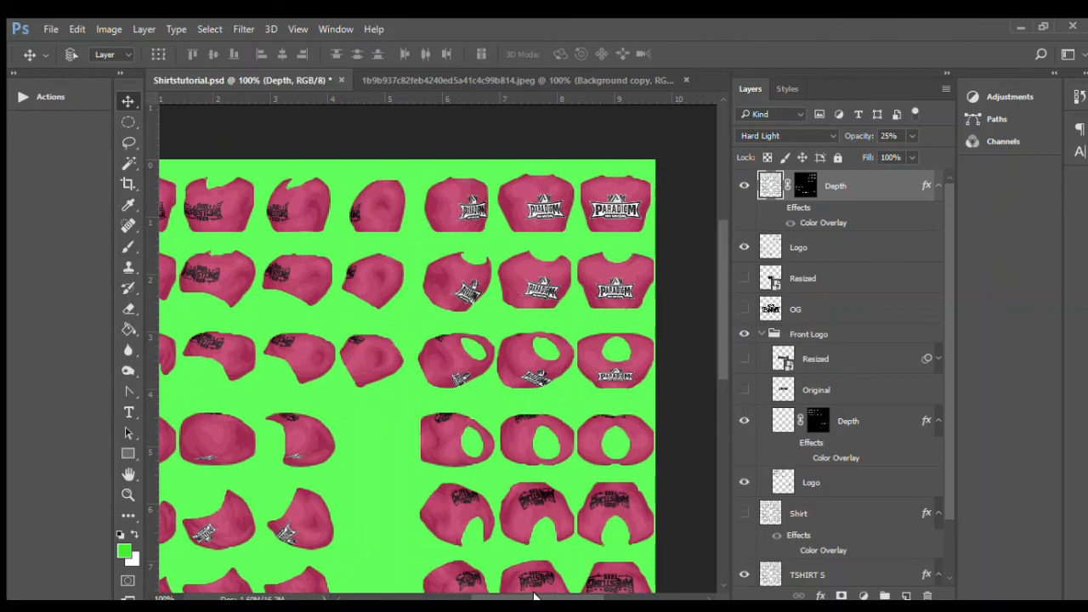
scroll(431, 374, left, 5)
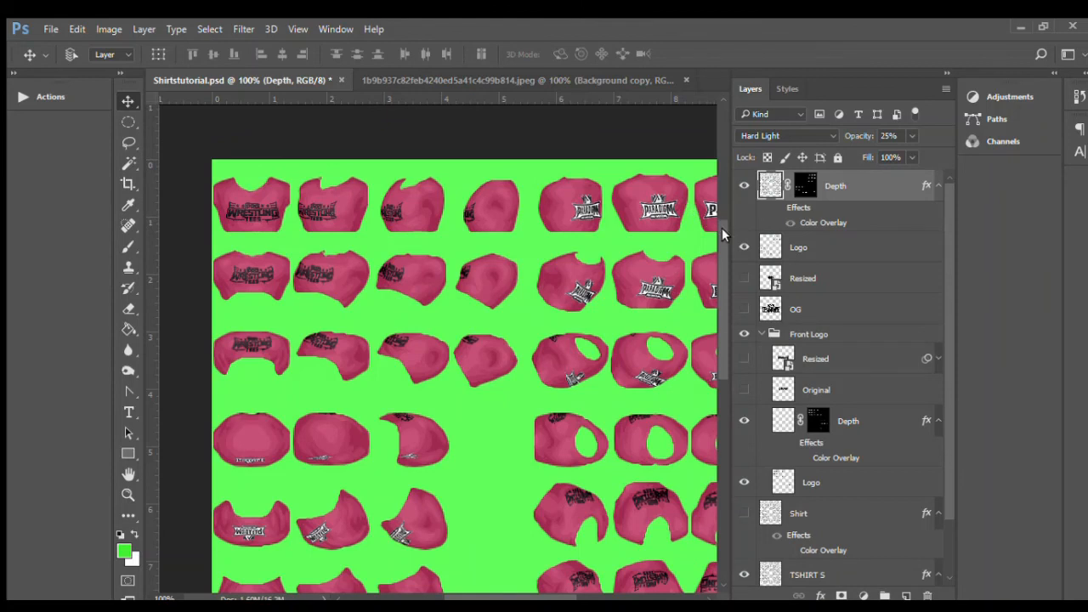
drag(721, 227, 721, 261)
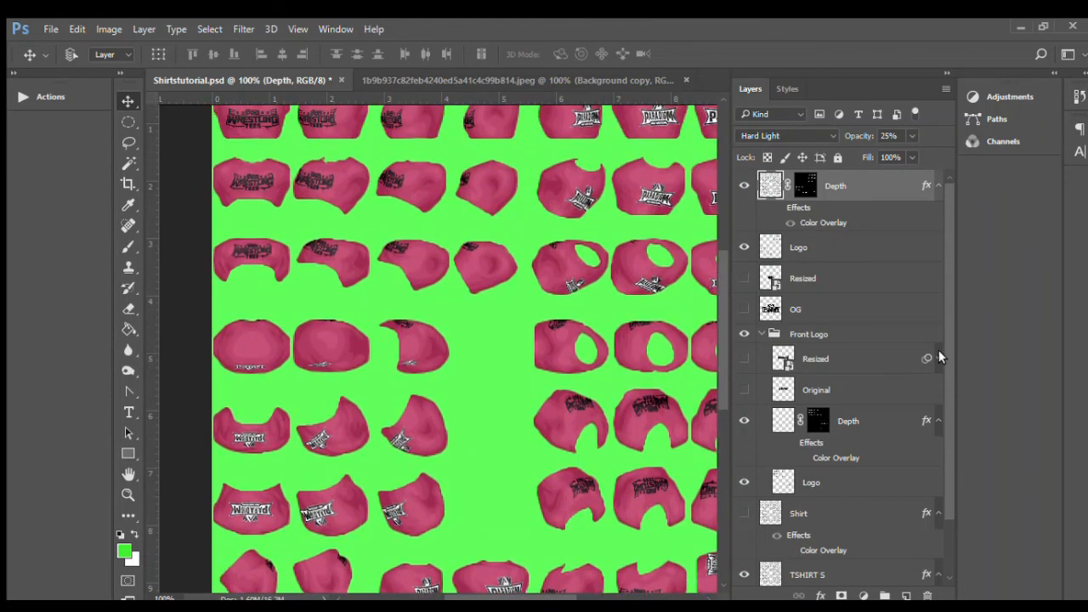
Step: Hide the BG and TSHIRT S layers and the Front Logo group, isolating the Paradigm logos with their Depth layer
scroll(942, 358, down, 2)
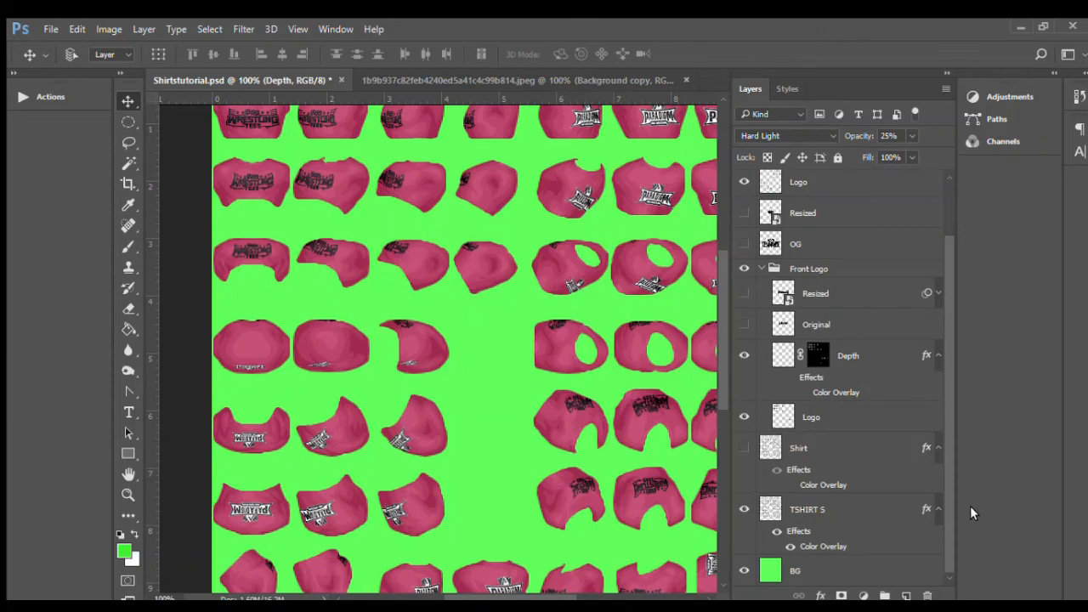
click(744, 571)
click(744, 508)
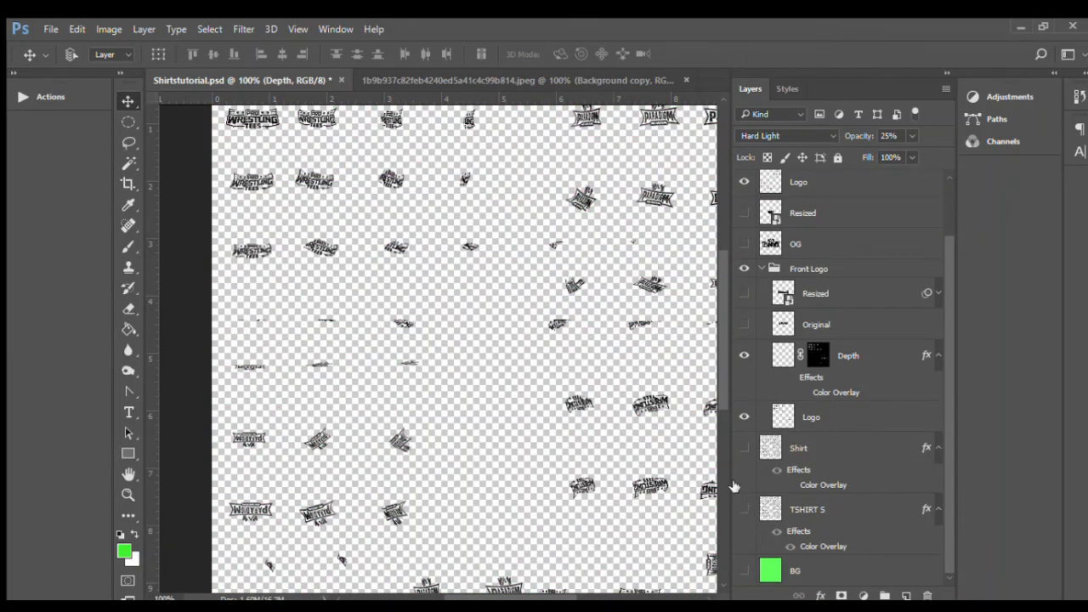
drag(715, 260, 717, 203)
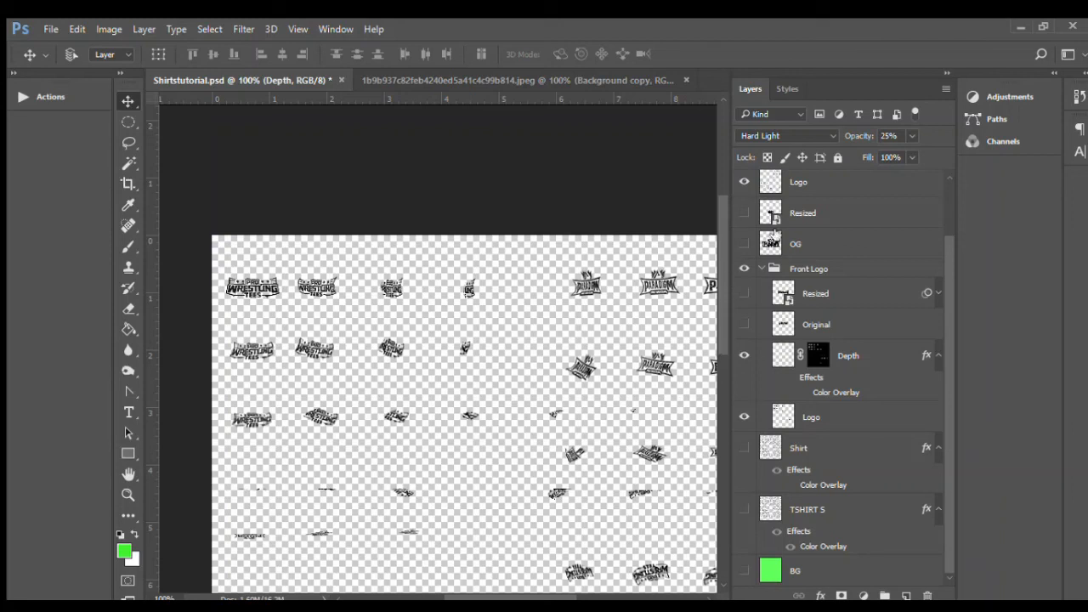
click(745, 268)
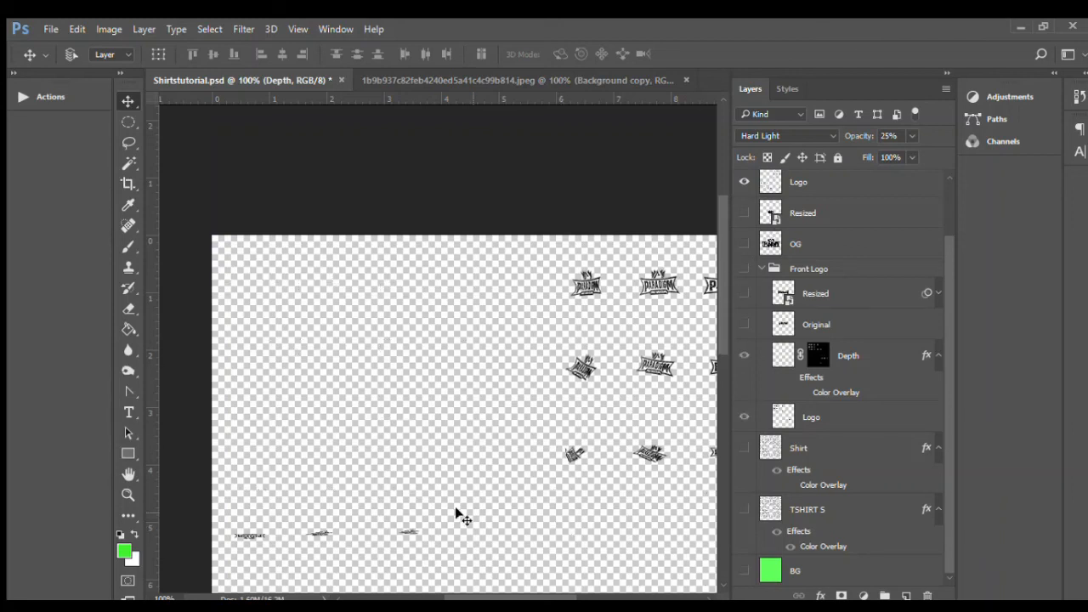
drag(524, 598, 570, 598)
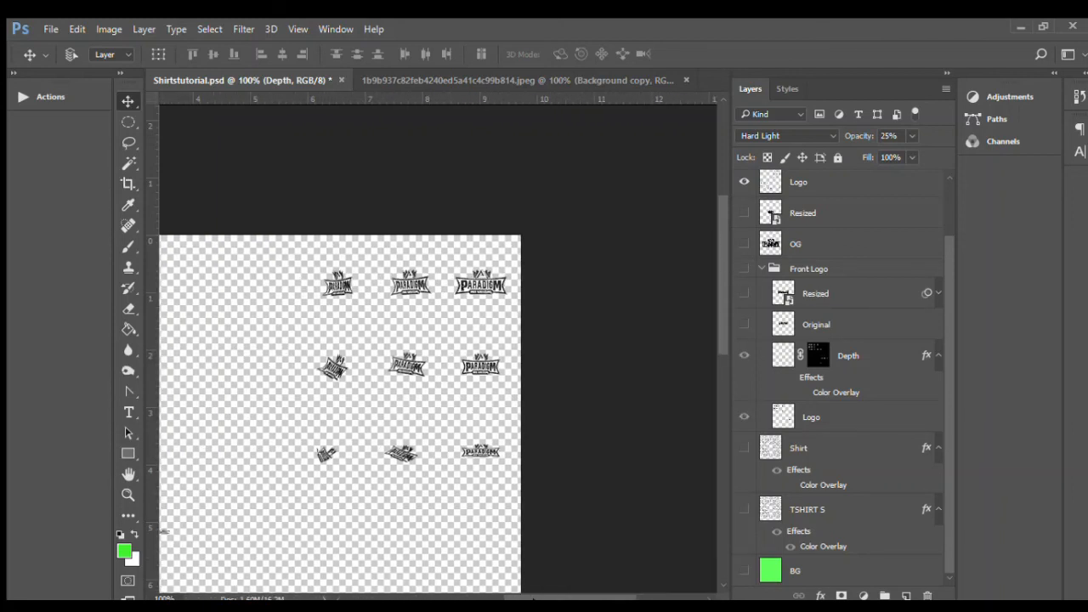
drag(942, 292, 942, 240)
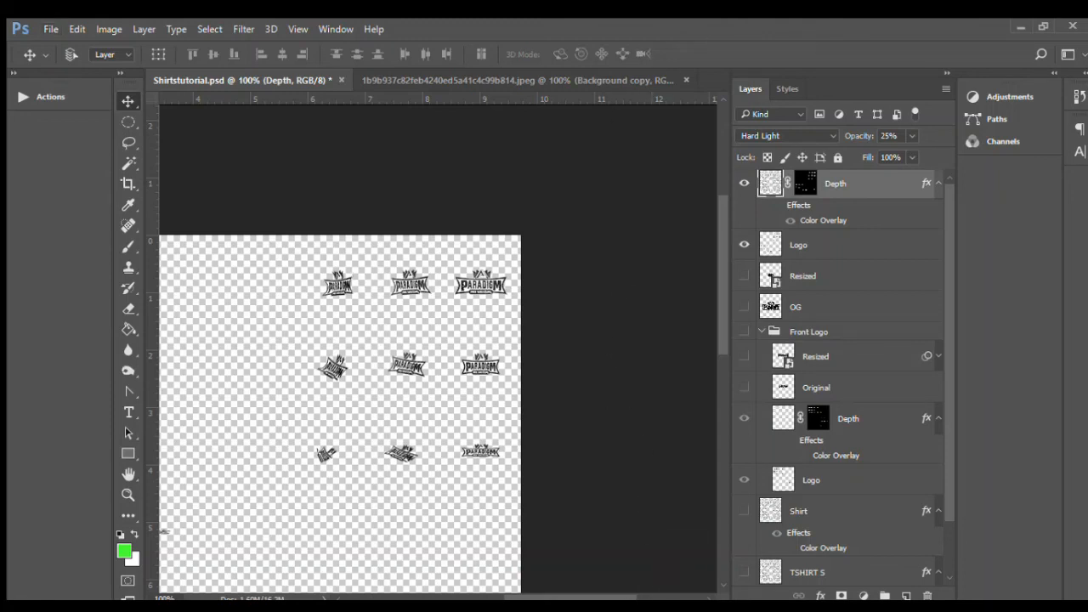
drag(576, 594, 476, 594)
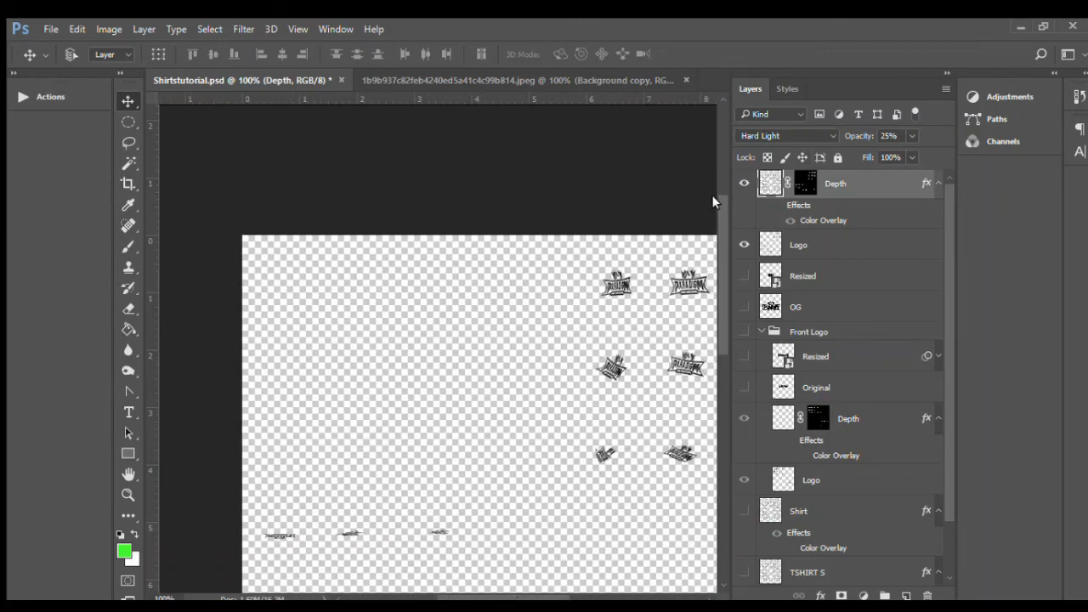
drag(714, 200, 731, 267)
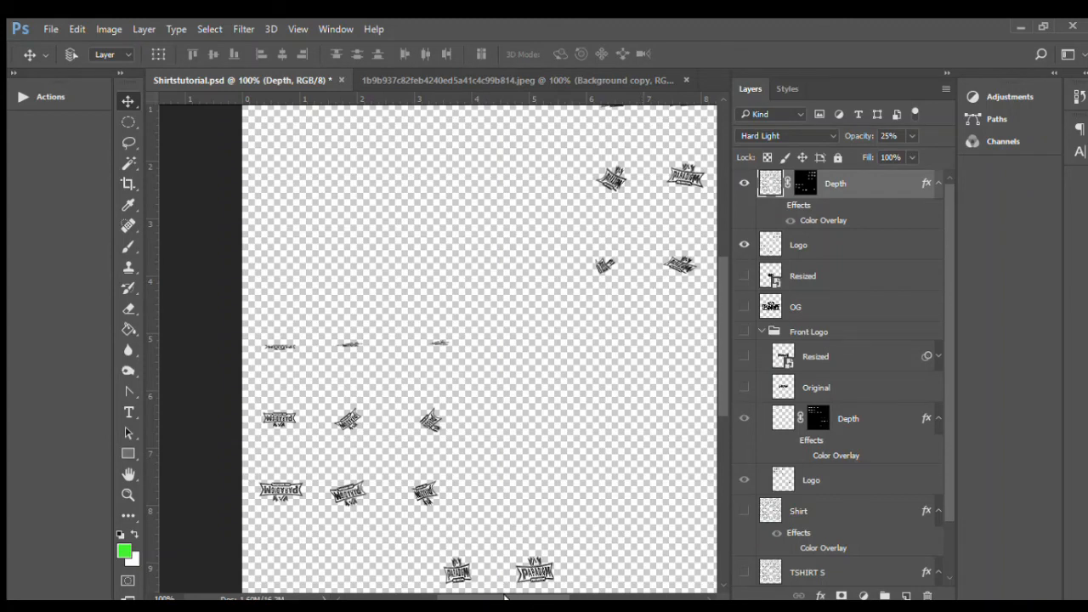
mouse_move(504, 597)
mouse_down()
mouse_move(408, 596)
mouse_move(520, 597)
mouse_up()
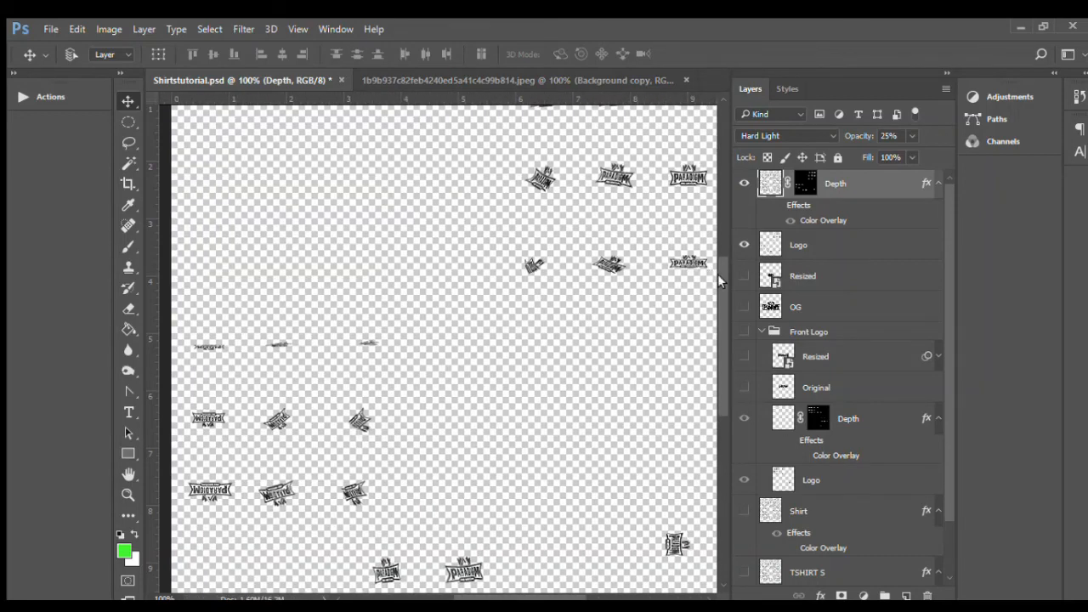
drag(719, 275, 735, 218)
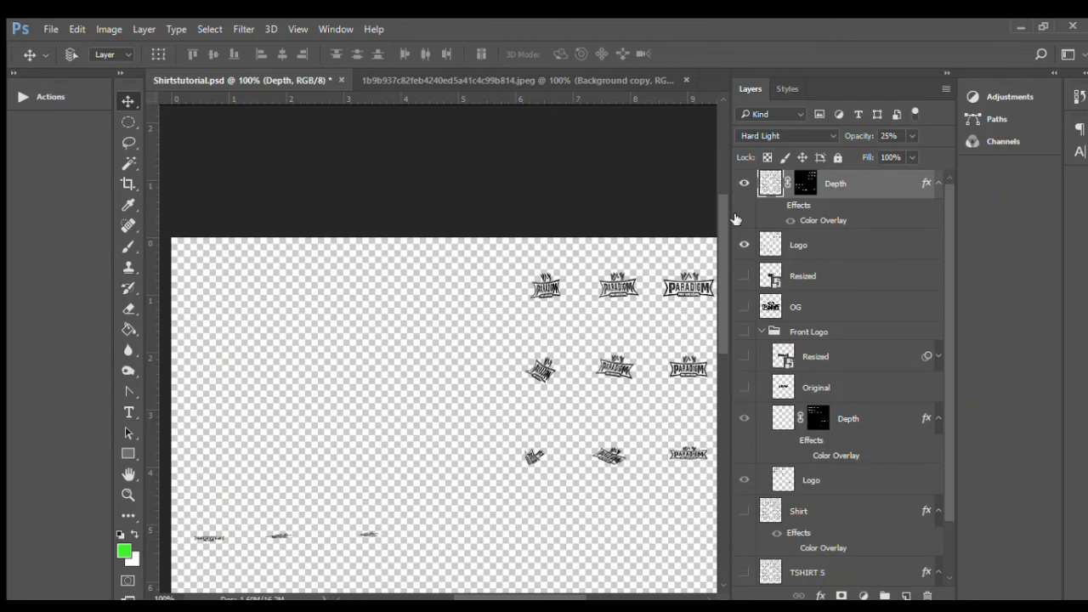